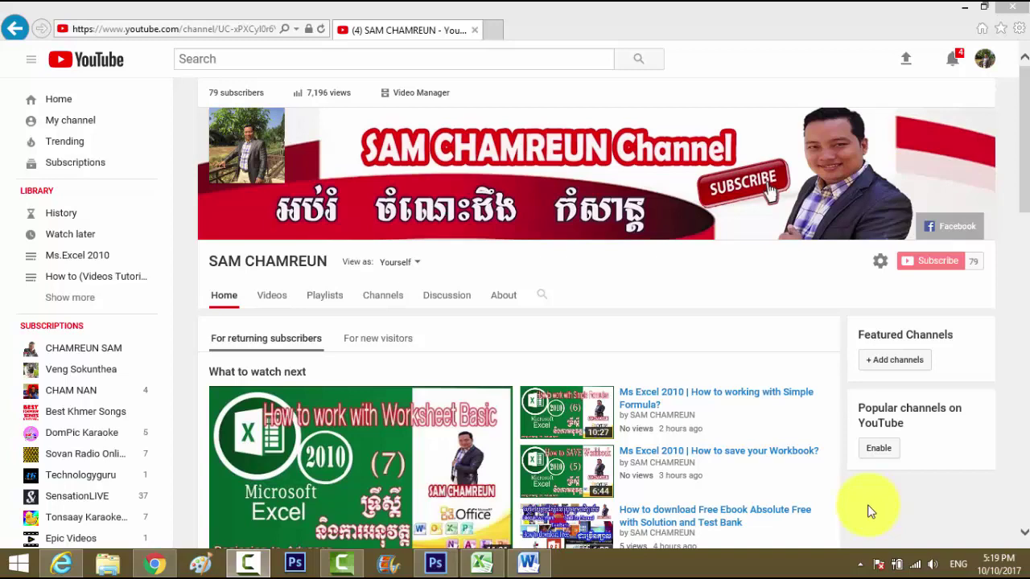
# - Switch to the Word document 'Excel 2010: Creating Complex Formulas'
pyautogui.click(535, 567)
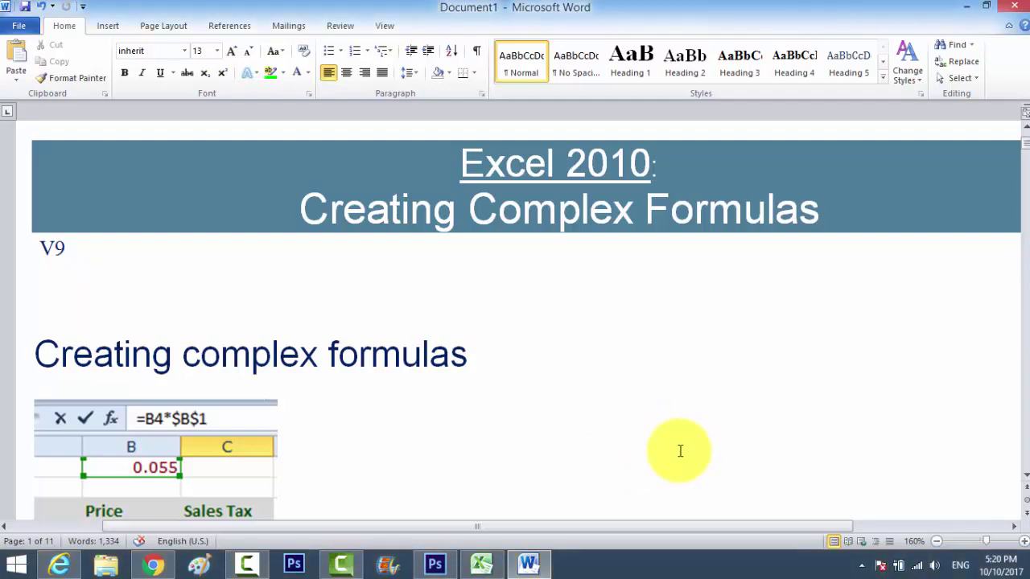
# - Scroll down to the paragraph contrasting simple and complex formulas
pyautogui.scroll(-4, 680, 451)
pyautogui.scroll(-2, 680, 451)
pyautogui.scroll(-2, 680, 450)
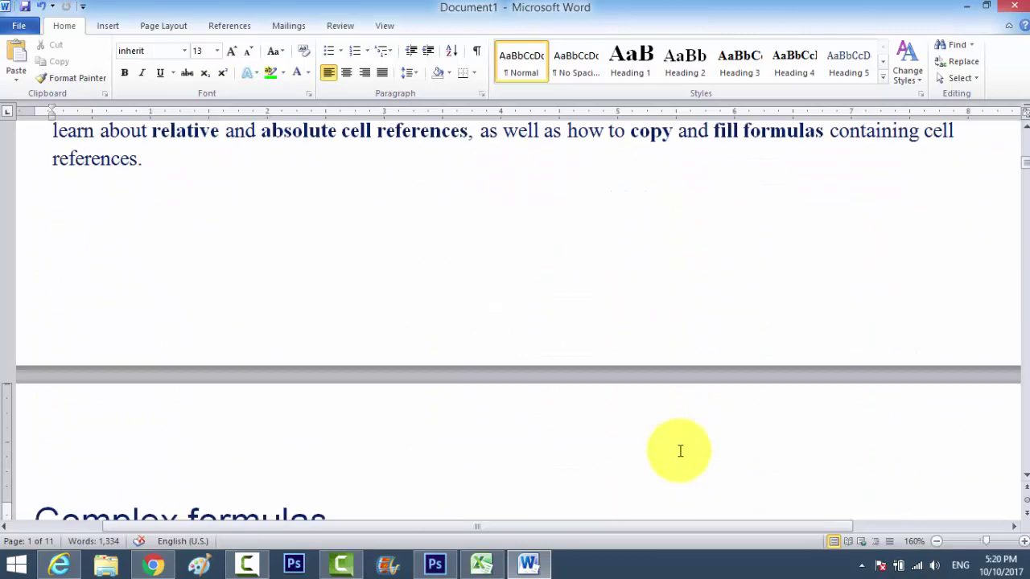
pyautogui.scroll(-3, 679, 451)
pyautogui.scroll(-3, 680, 451)
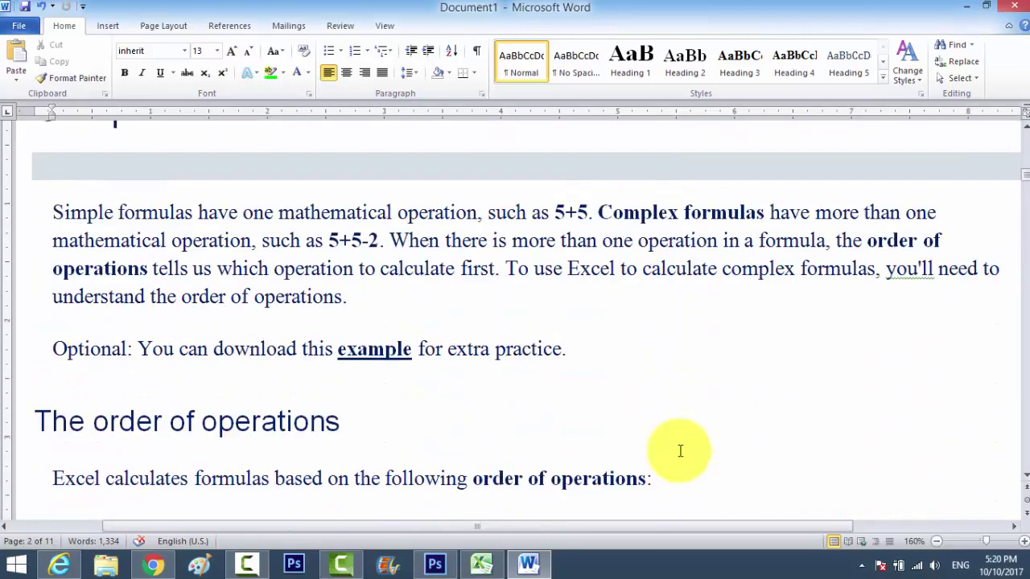
pyautogui.click(456, 269)
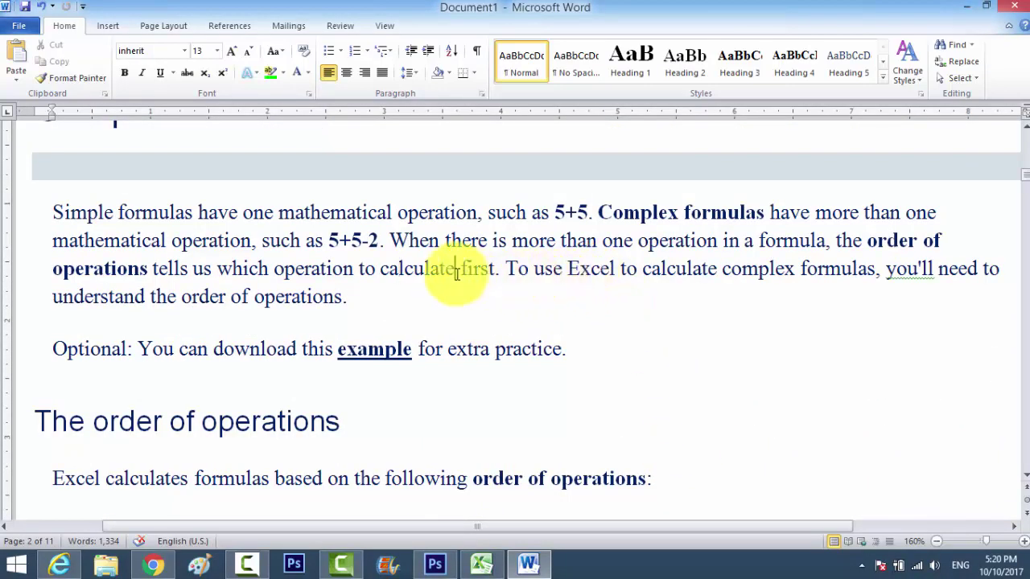
# - Highlight the simple formula example 5+5 and the complex example 5+5-2
pyautogui.click(551, 212)
pyautogui.moveTo(551, 212); pyautogui.dragTo(608, 224)
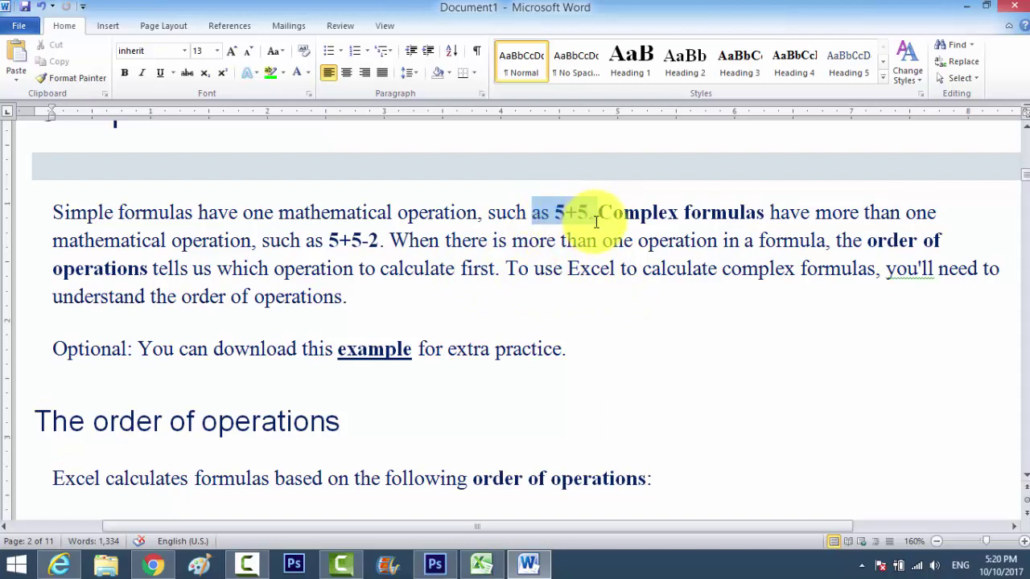
pyautogui.moveTo(617, 224); pyautogui.dragTo(617, 224)
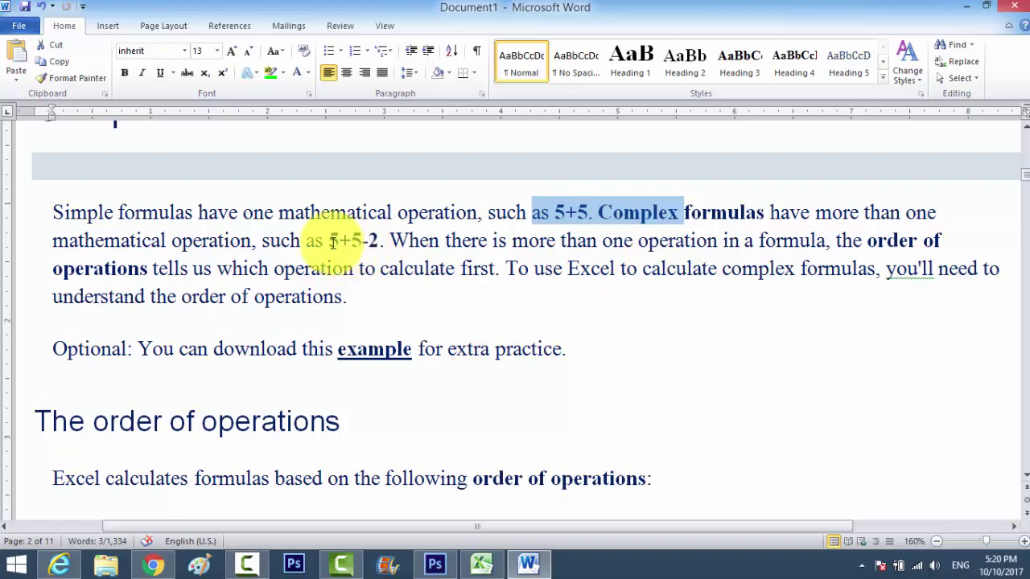
pyautogui.moveTo(329, 240); pyautogui.dragTo(389, 241)
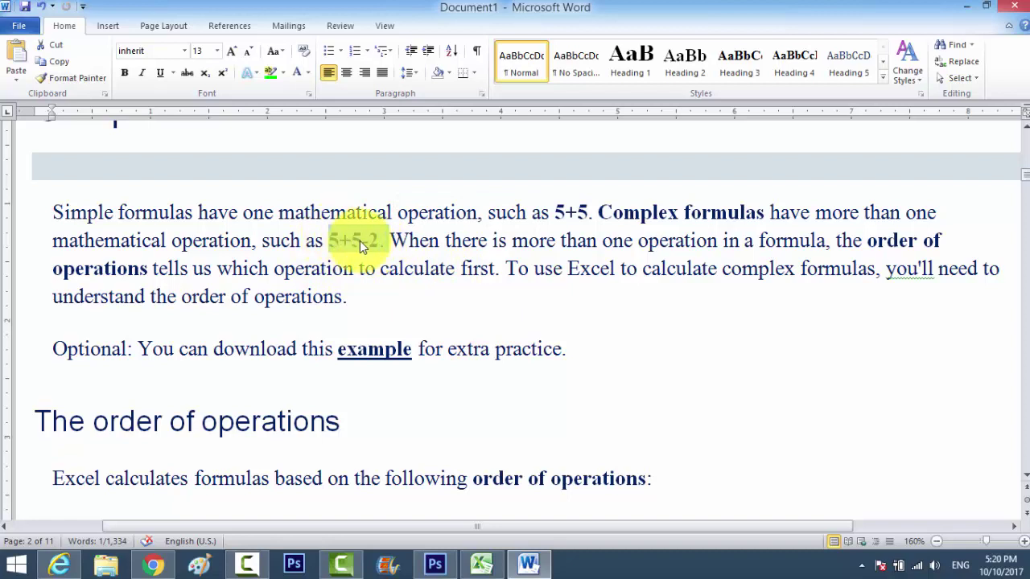
pyautogui.scroll(-3, 472, 394)
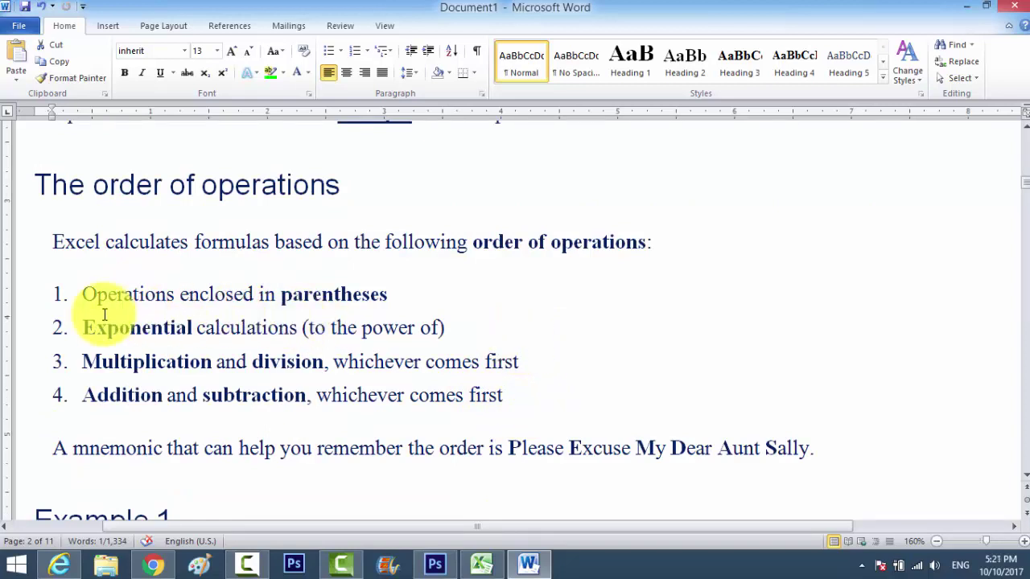
# - Highlight the four rules in order: parentheses, exponents, multiplication/division, addition/subtraction
pyautogui.moveTo(83, 294); pyautogui.dragTo(441, 298)
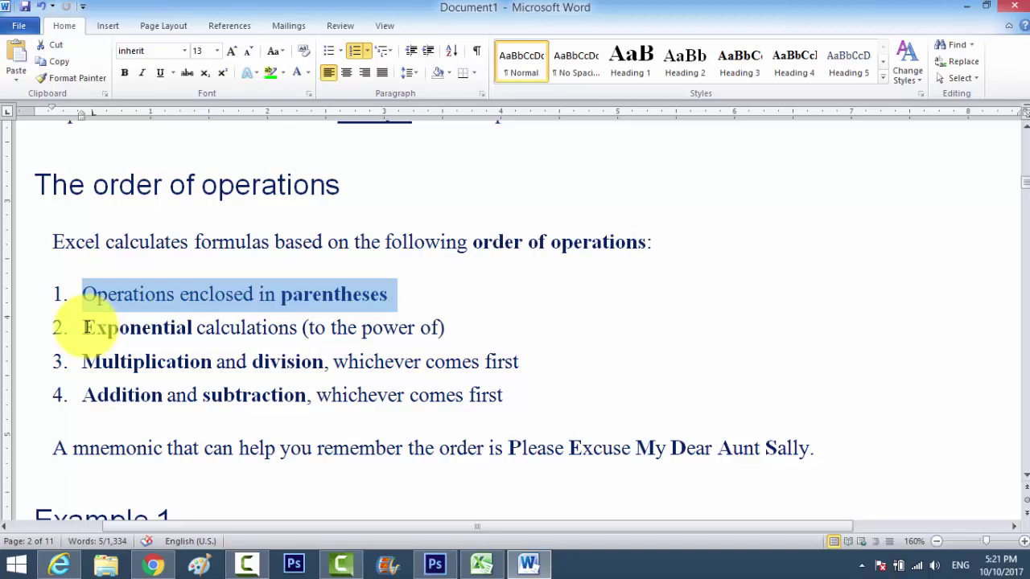
pyautogui.moveTo(85, 327); pyautogui.dragTo(466, 333)
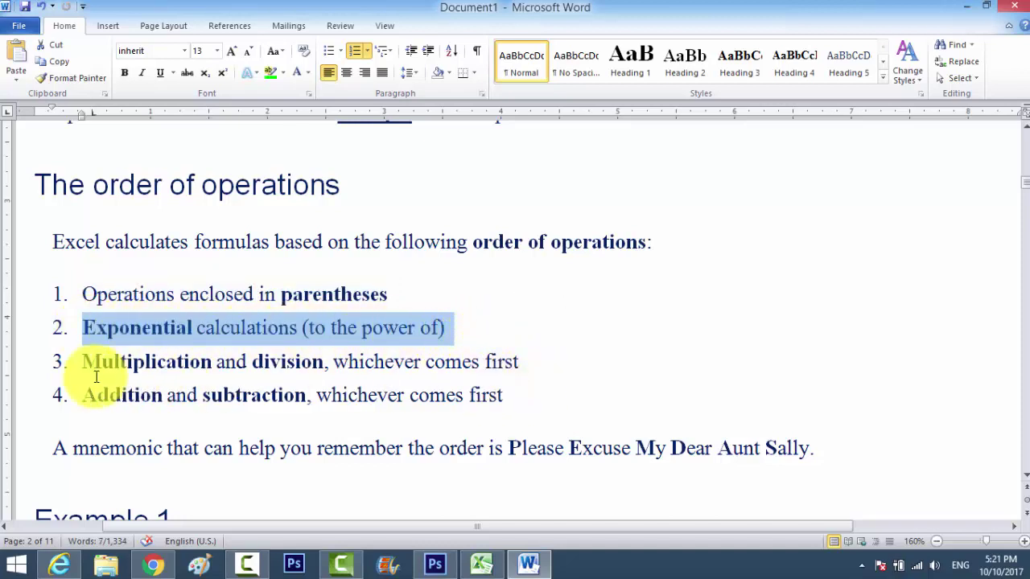
pyautogui.moveTo(82, 363); pyautogui.dragTo(510, 361)
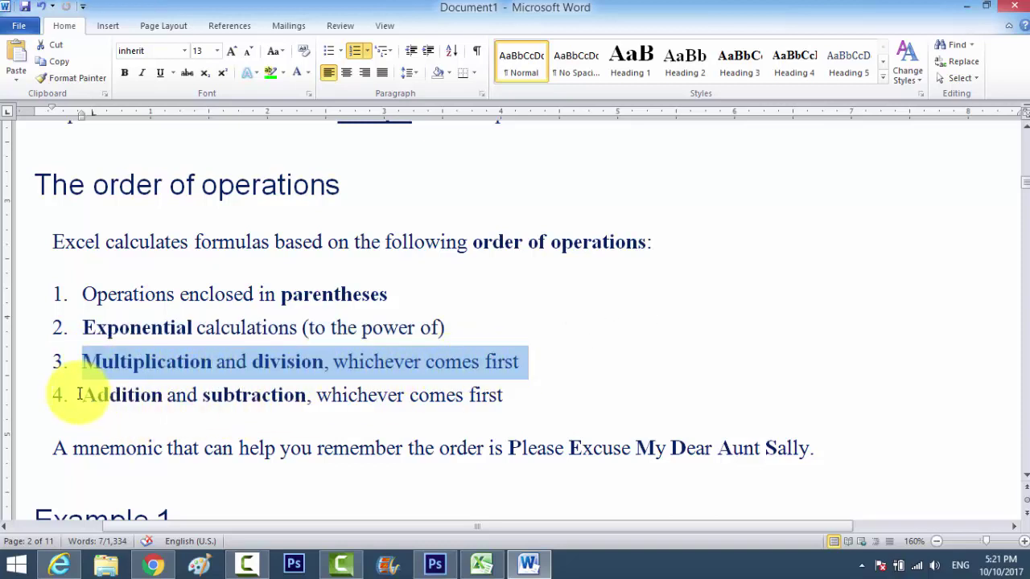
pyautogui.moveTo(81, 395); pyautogui.dragTo(526, 391)
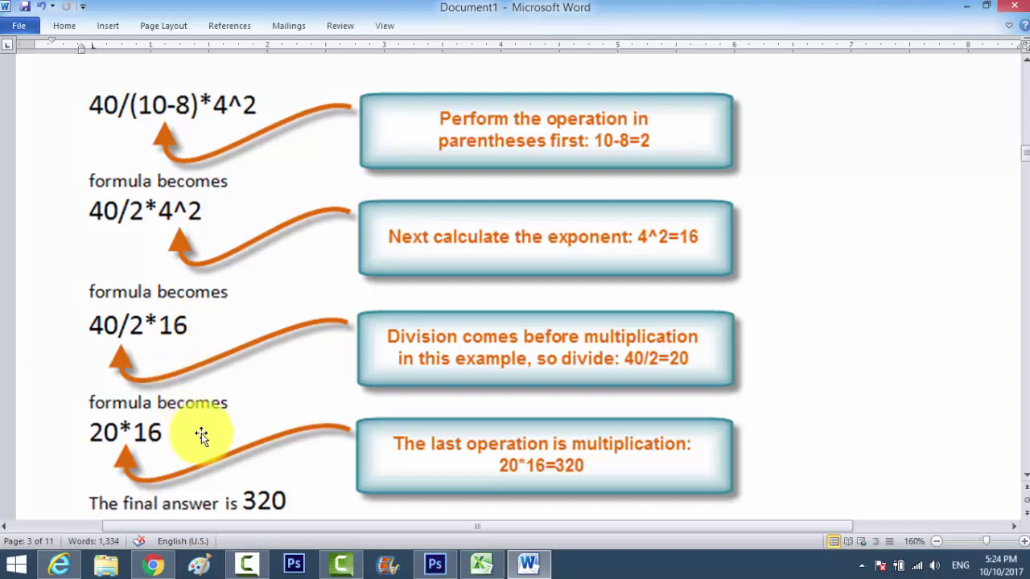
# - Scroll down to Example 2, then switch to the New-Invoice(Sample) workbook in Excel
pyautogui.scroll(-1, 201, 436)
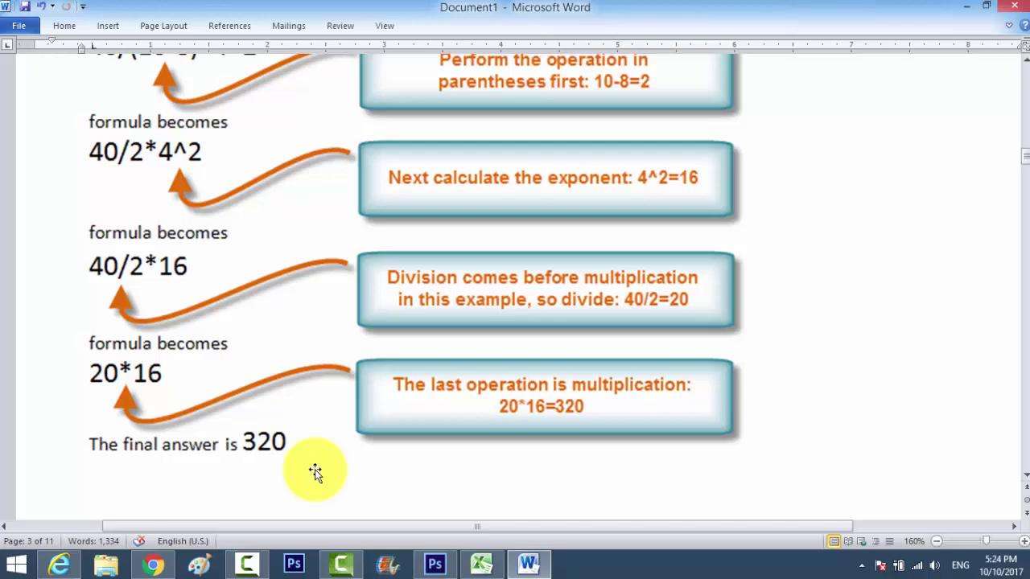
pyautogui.scroll(-3, 315, 473)
pyautogui.scroll(-4, 316, 471)
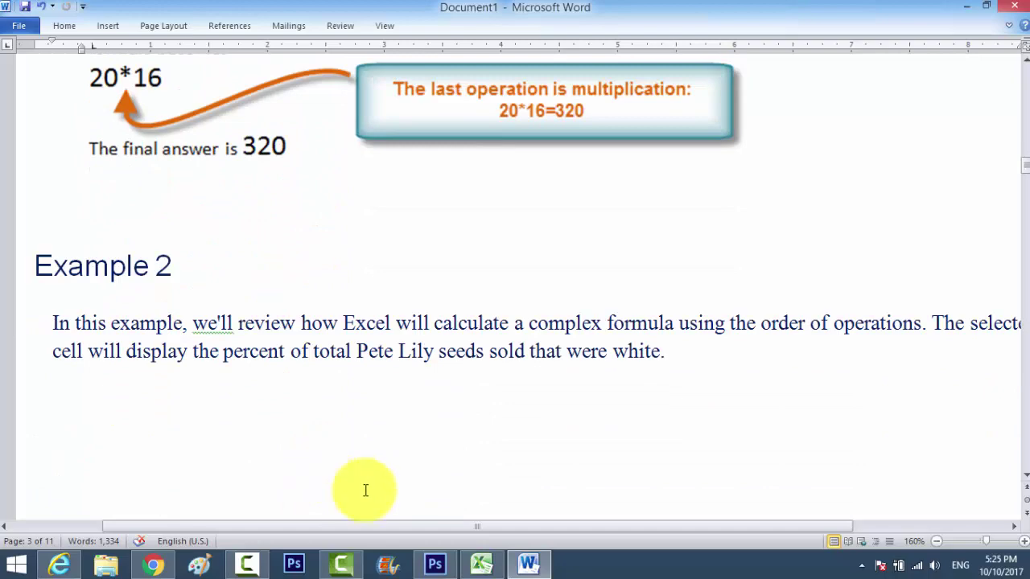
pyautogui.click(482, 565)
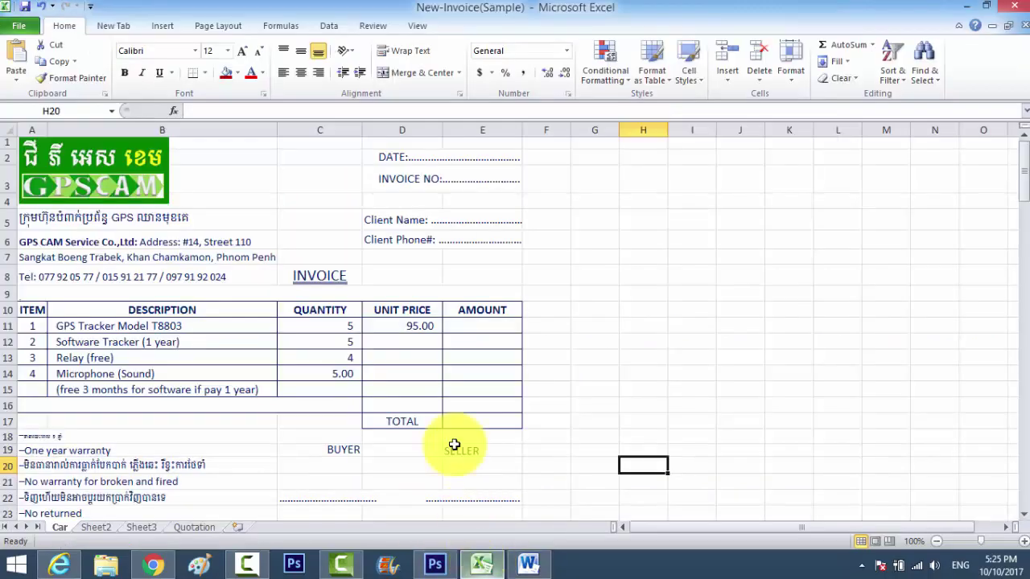
# - Enter unit prices 30.00, 10.00 and 10.00 for items 2–4 and rename 'Relay (free)' to 'Relay'
pyautogui.click(558, 341)
pyautogui.click(340, 324)
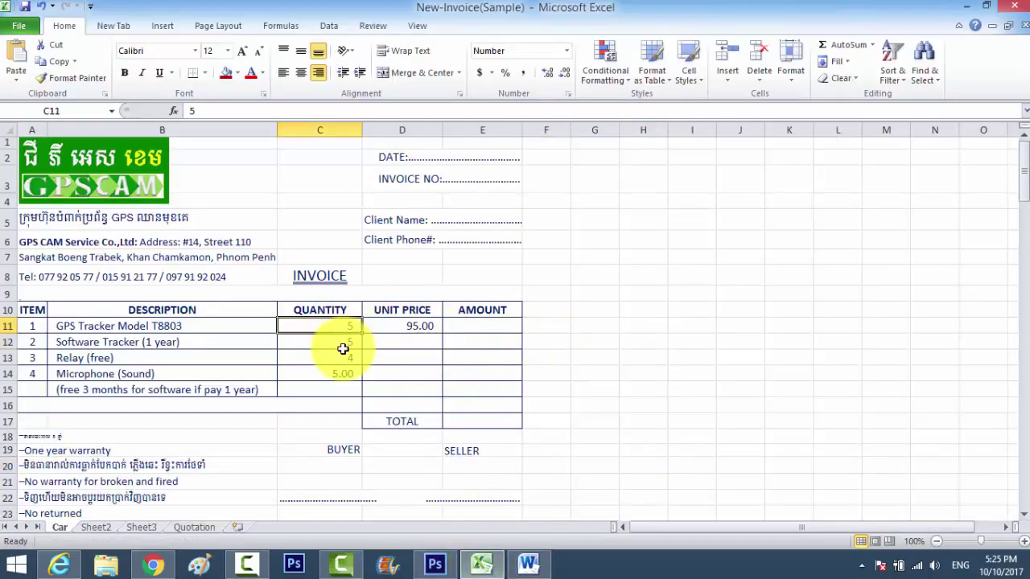
pyautogui.click(342, 337)
pyautogui.click(341, 351)
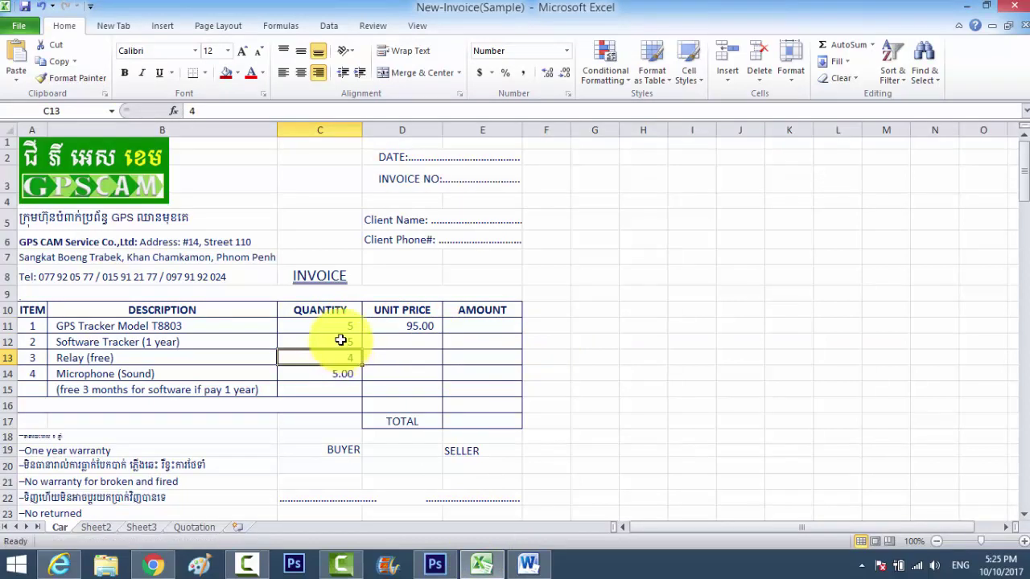
pyautogui.click(341, 328)
pyautogui.click(429, 344)
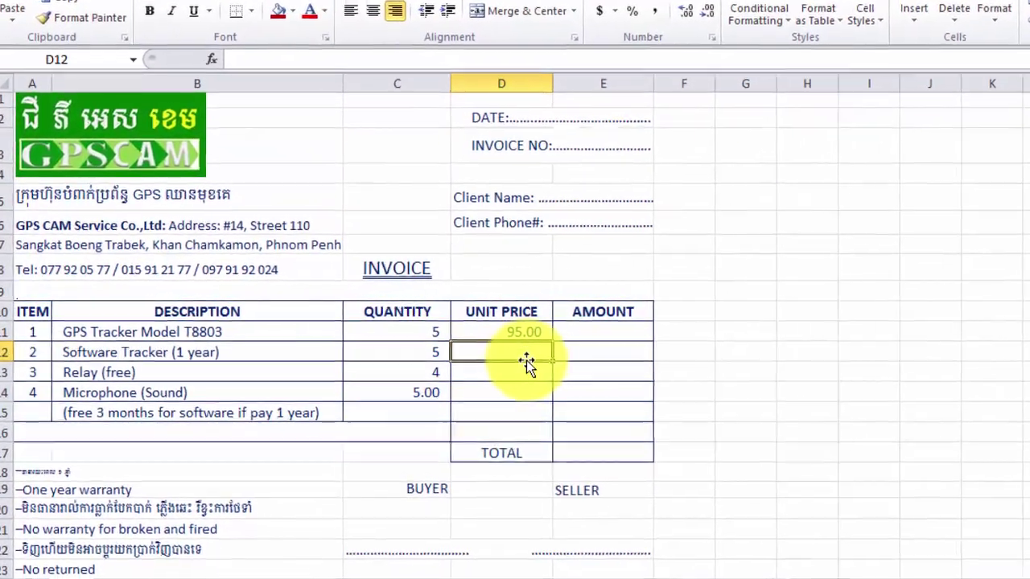
pyautogui.click(529, 368)
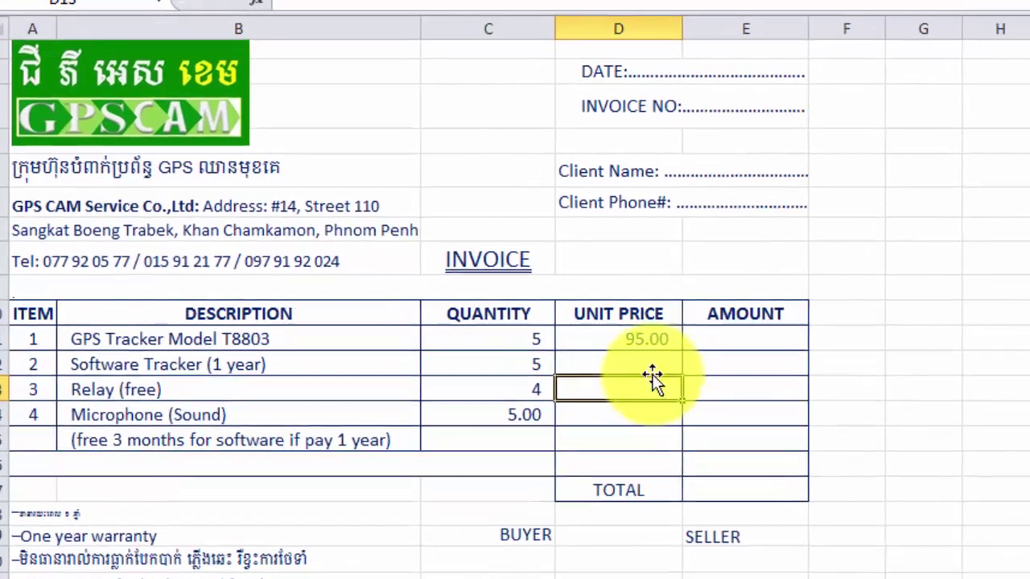
pyautogui.click(653, 366)
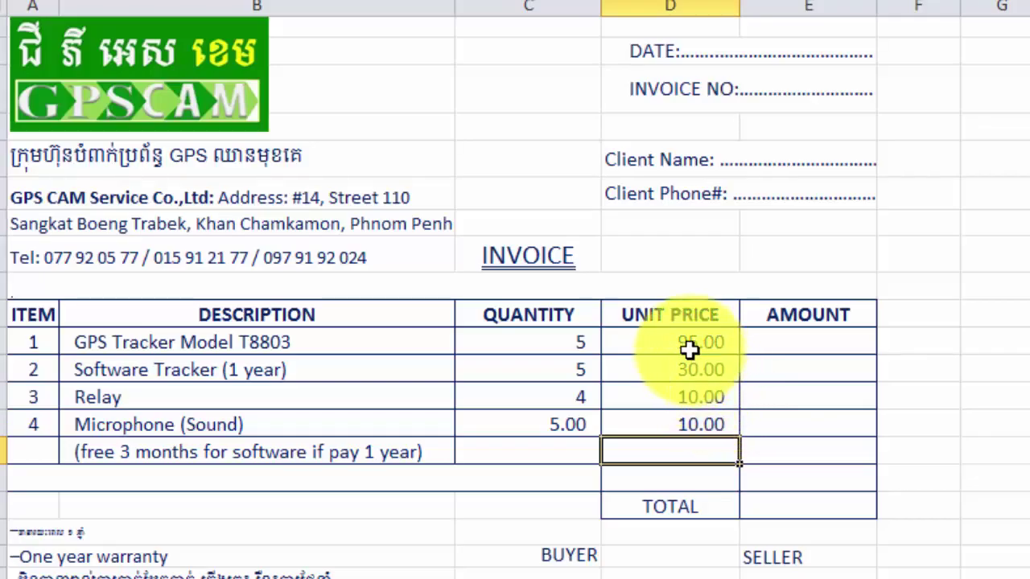
pyautogui.moveTo(560, 345); pyautogui.dragTo(675, 425)
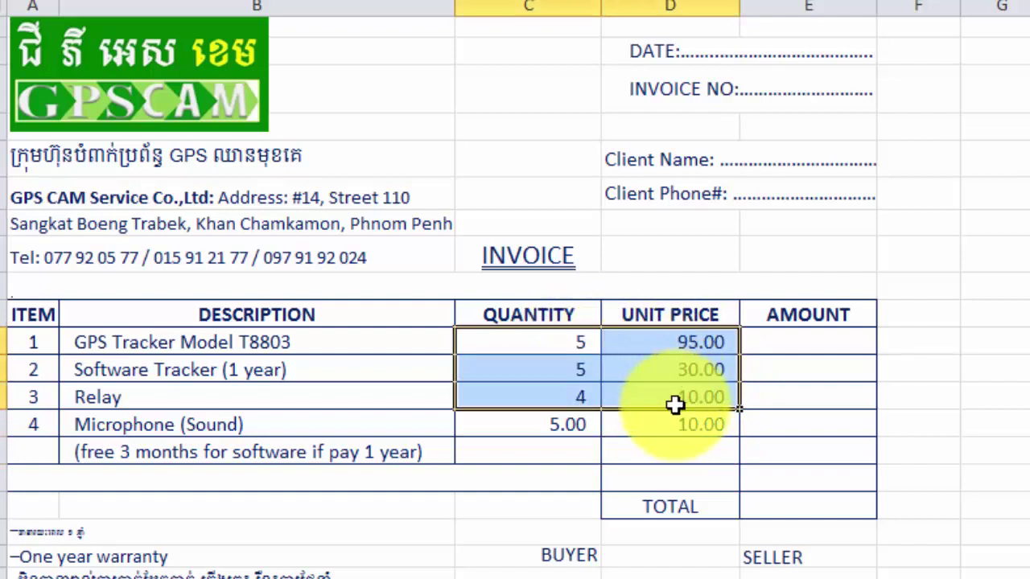
# - Apply the custom number format "$"General to the quantity and unit price cells C11:D14
pyautogui.rightClick(560, 345)
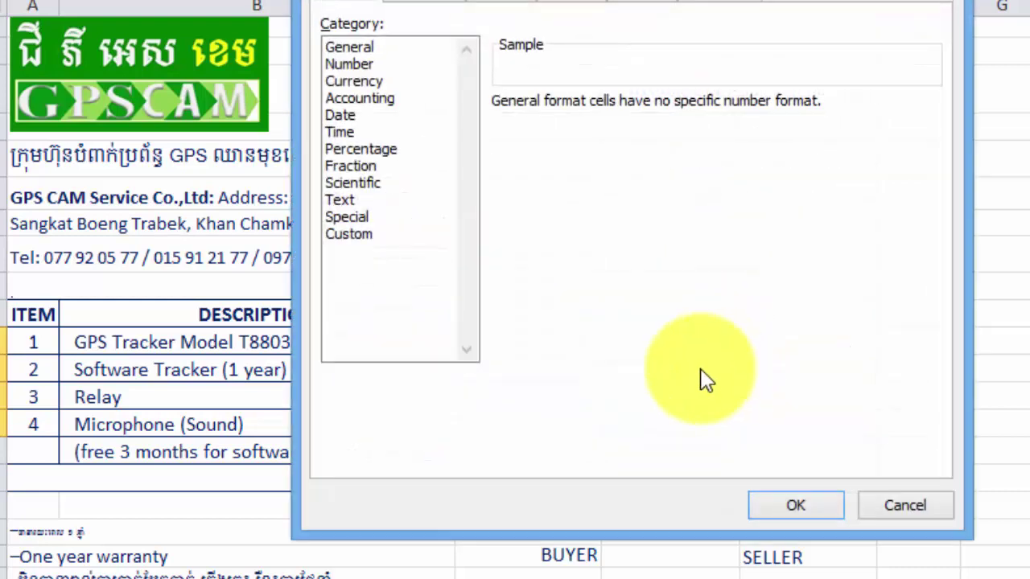
pyautogui.click(354, 234)
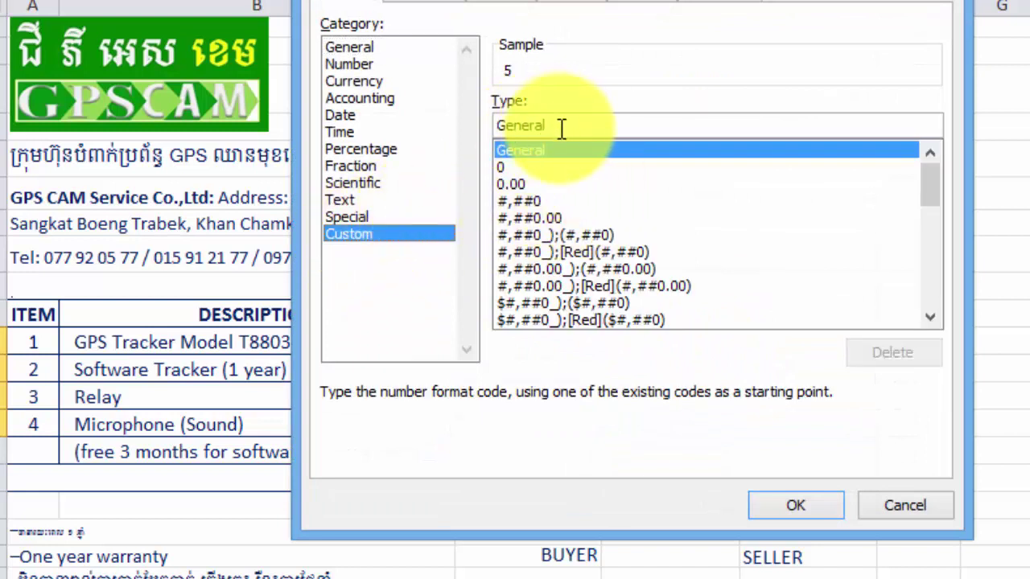
pyautogui.click(593, 124)
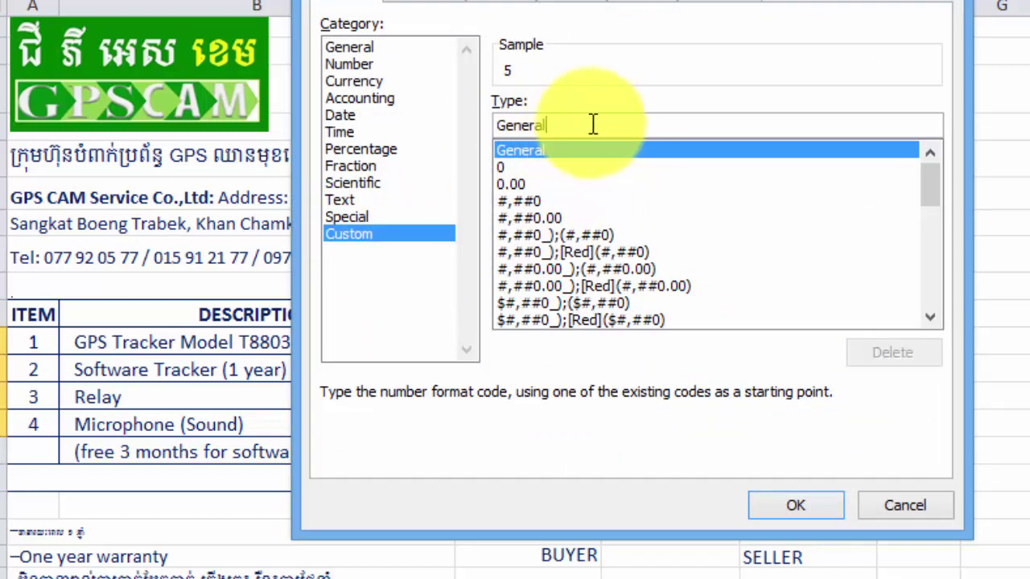
pyautogui.click(501, 125)
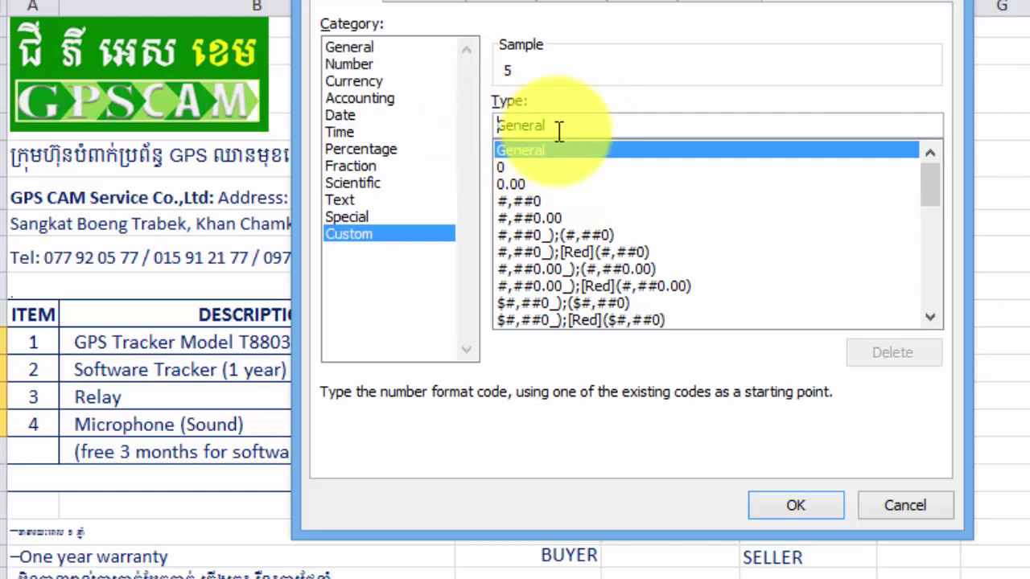
pyautogui.write('"')
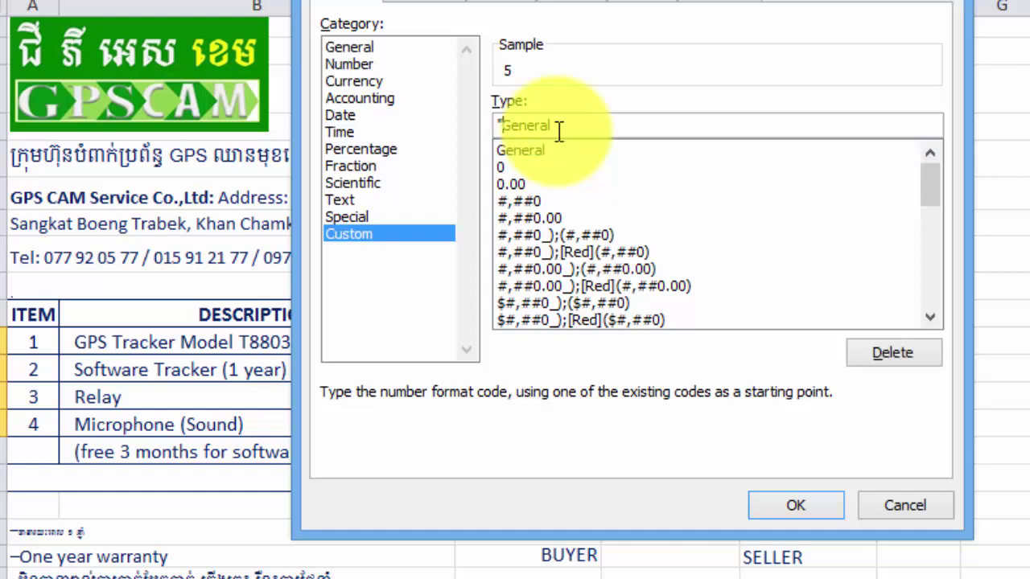
pyautogui.write('4')
pyautogui.press('BackSpace')
pyautogui.write('$')
pyautogui.write('"')
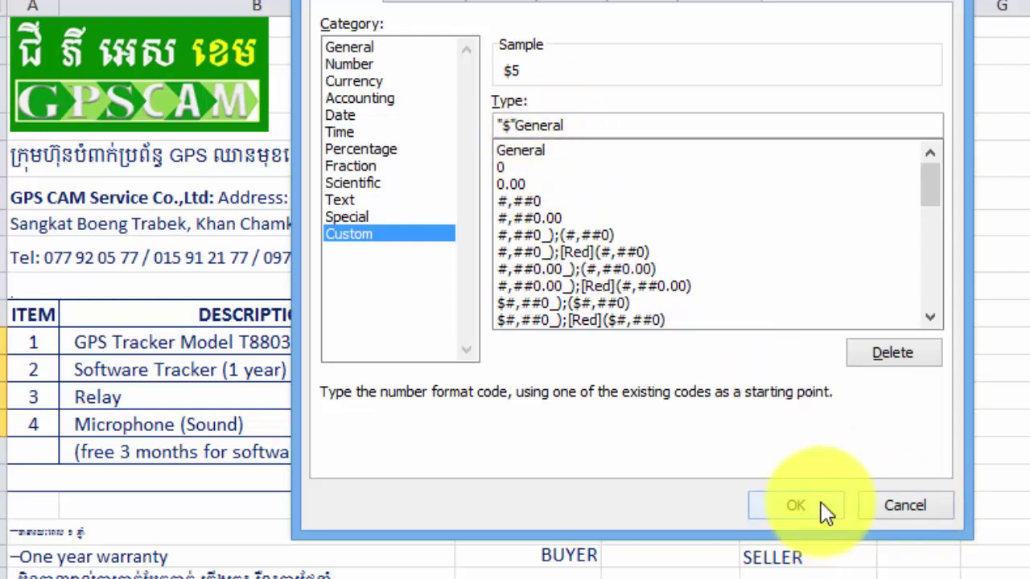
pyautogui.click(820, 504)
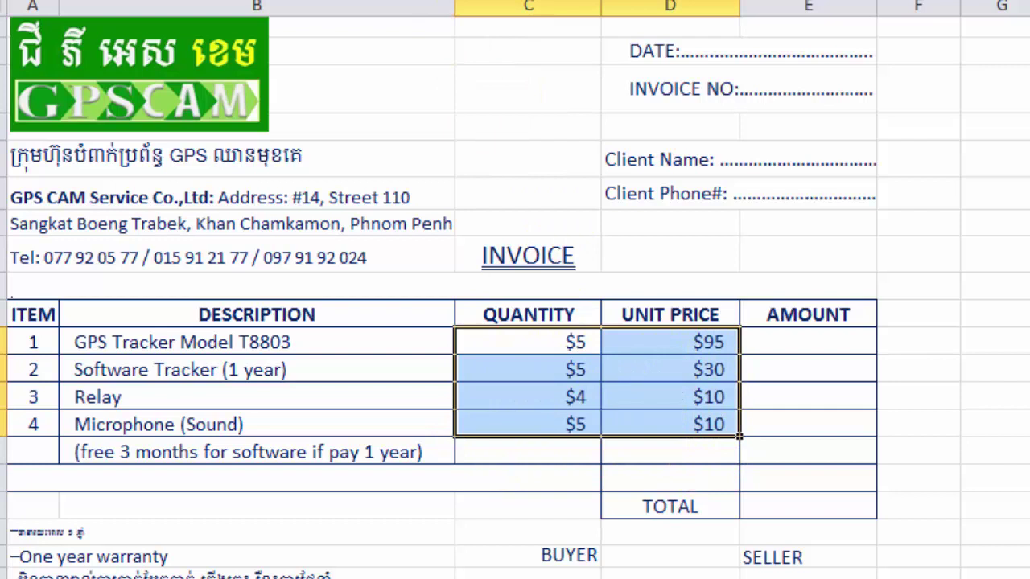
# - Replace the free-software note below the four items with the label 'VAT (10%)'
pyautogui.click(778, 408)
pyautogui.click(809, 342)
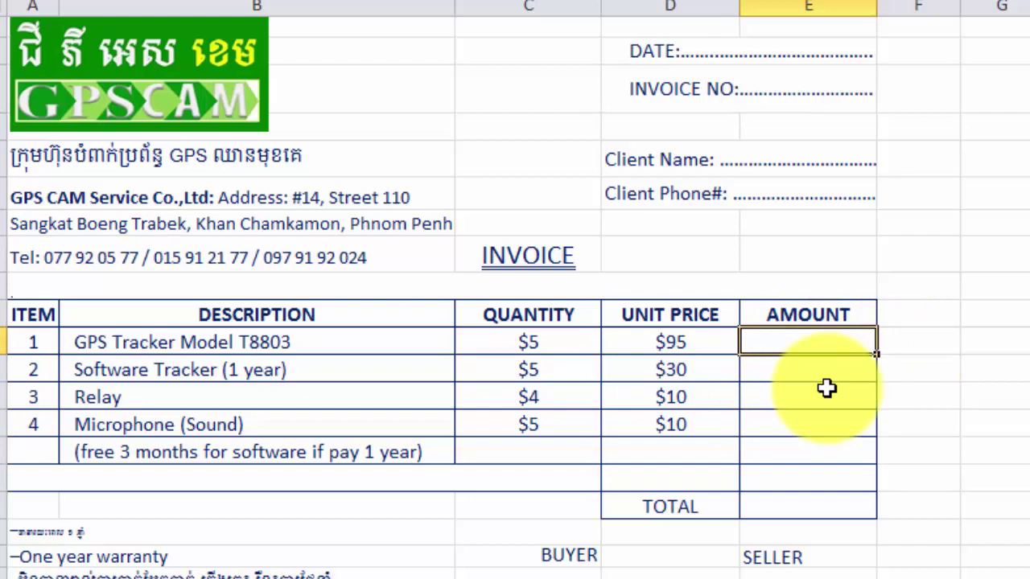
pyautogui.click(81, 453)
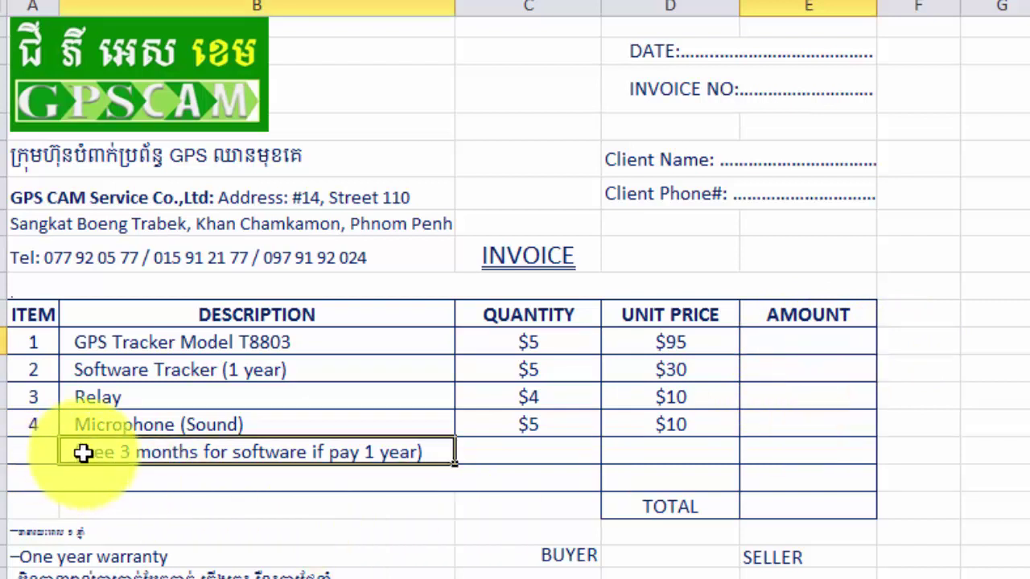
pyautogui.press('Delete')
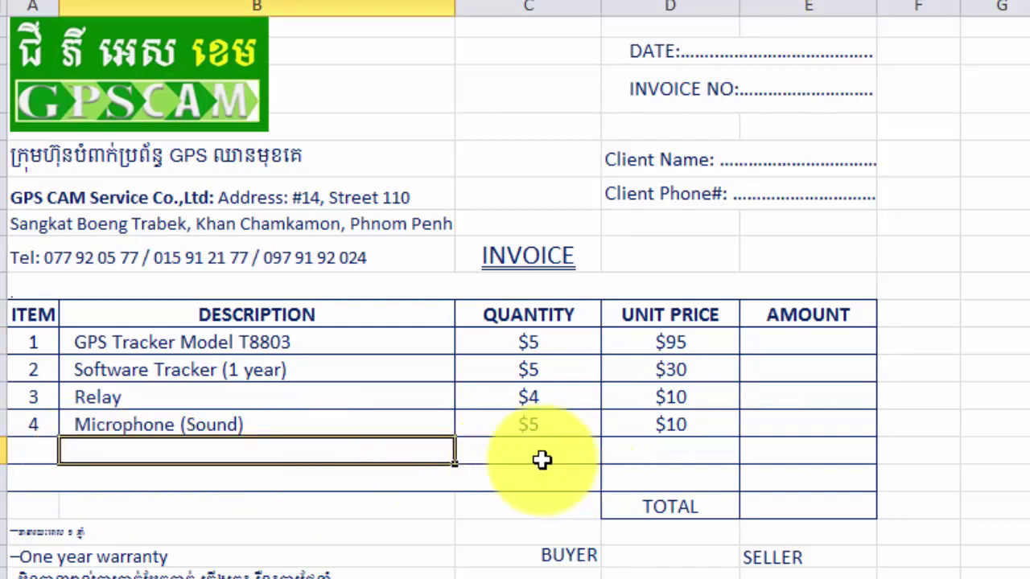
pyautogui.write('VAT (10')
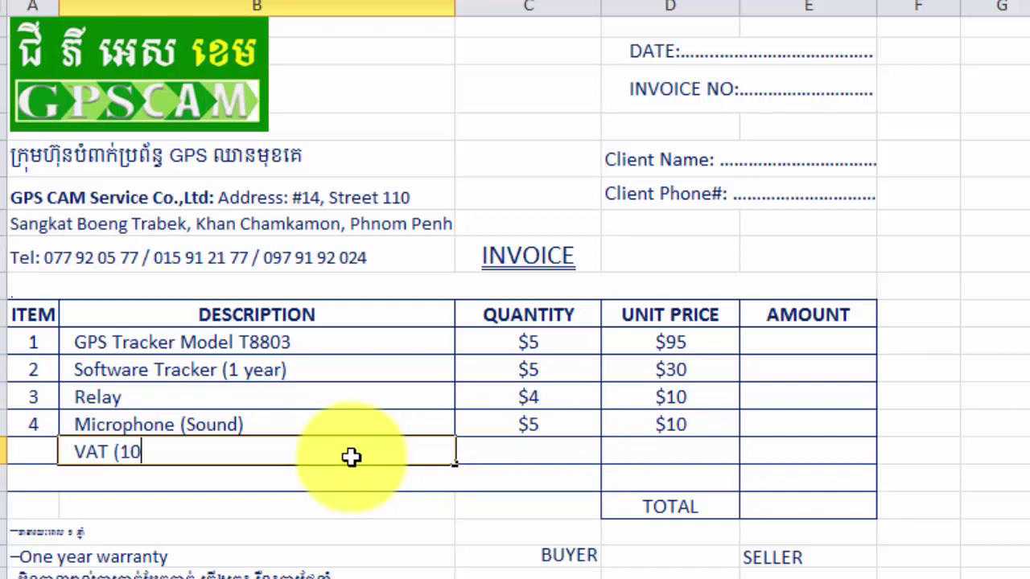
pyautogui.write('%)')
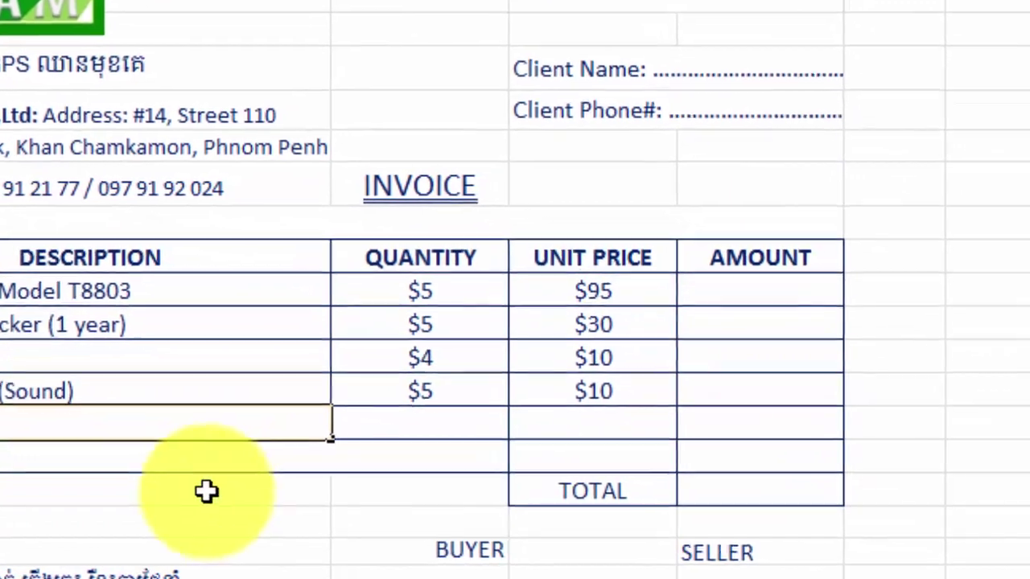
pyautogui.press('Return')
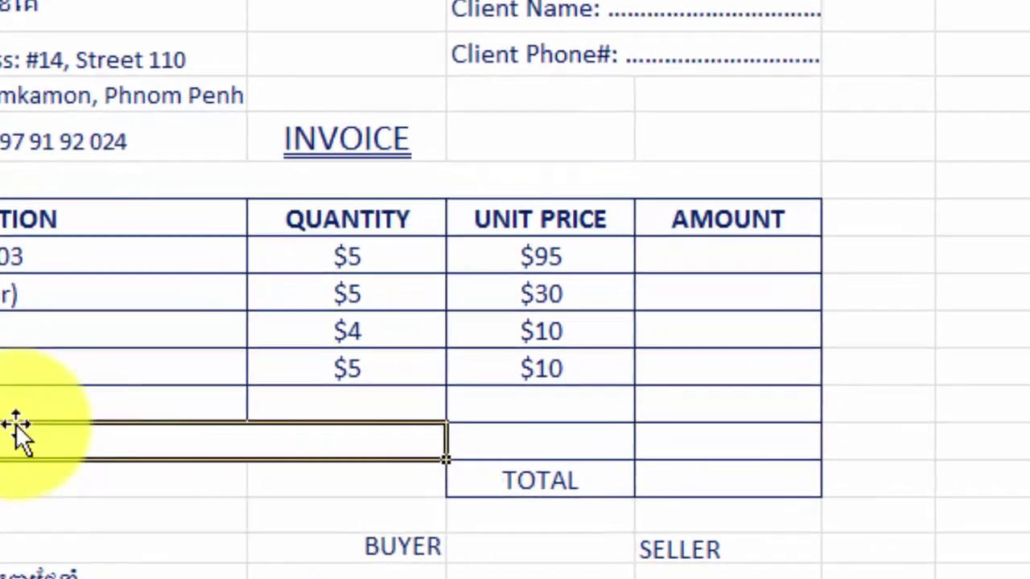
pyautogui.click(12, 394)
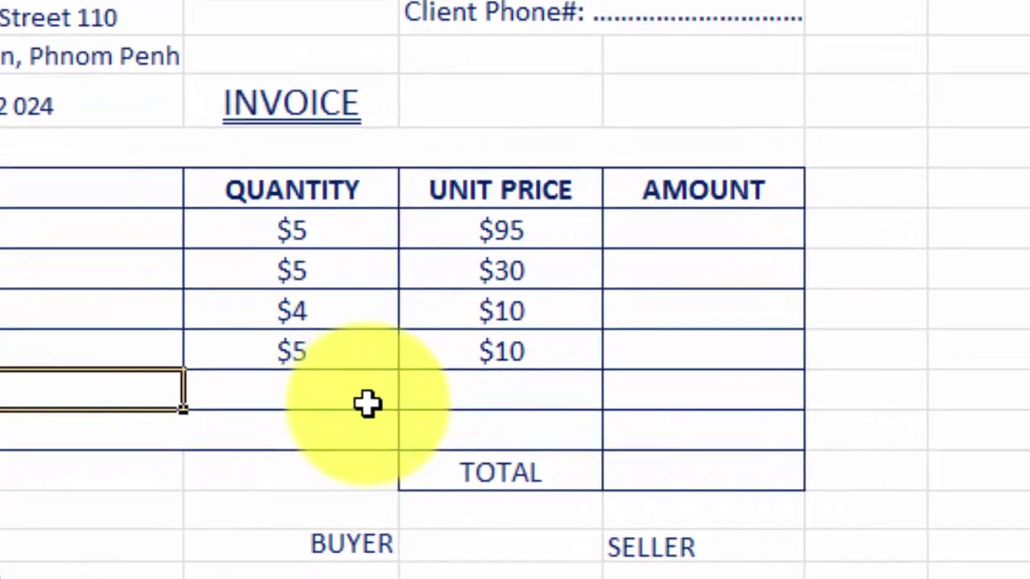
# - Enter =C11*D11 in E11 and fill it down to E14, giving 475.00, 150.00, 40.00, 50.00
pyautogui.click(739, 238)
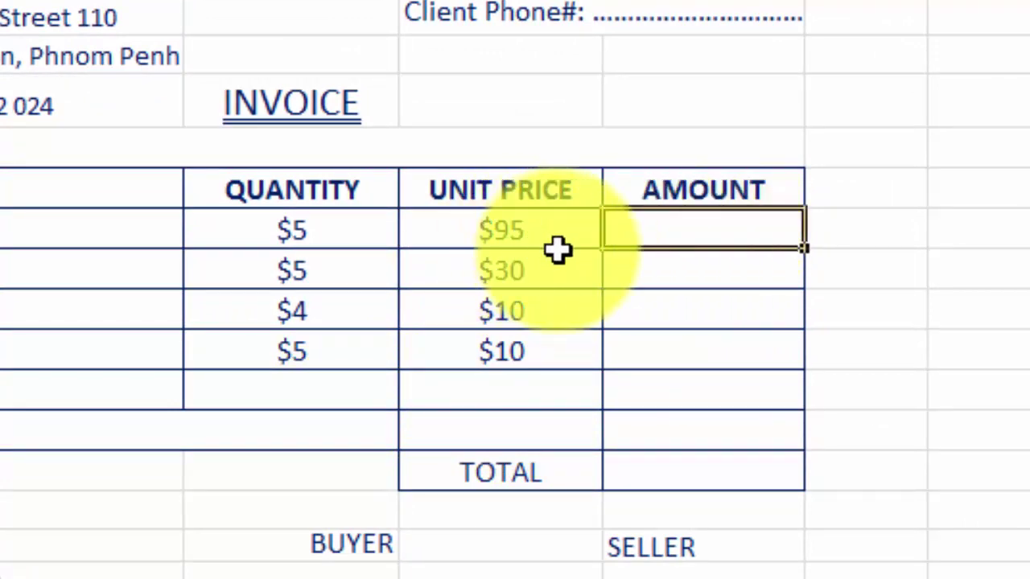
pyautogui.write('=')
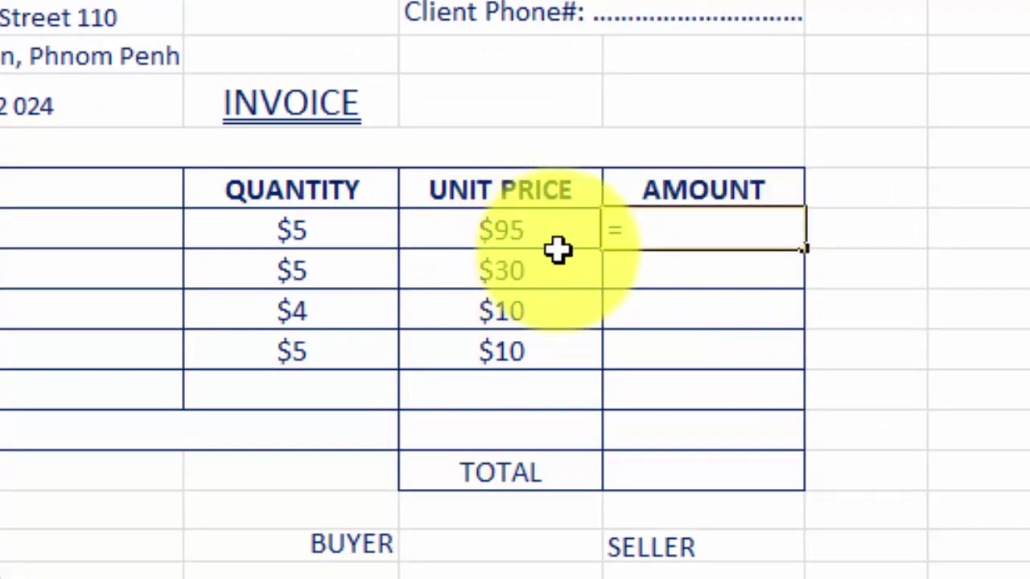
pyautogui.click(343, 229)
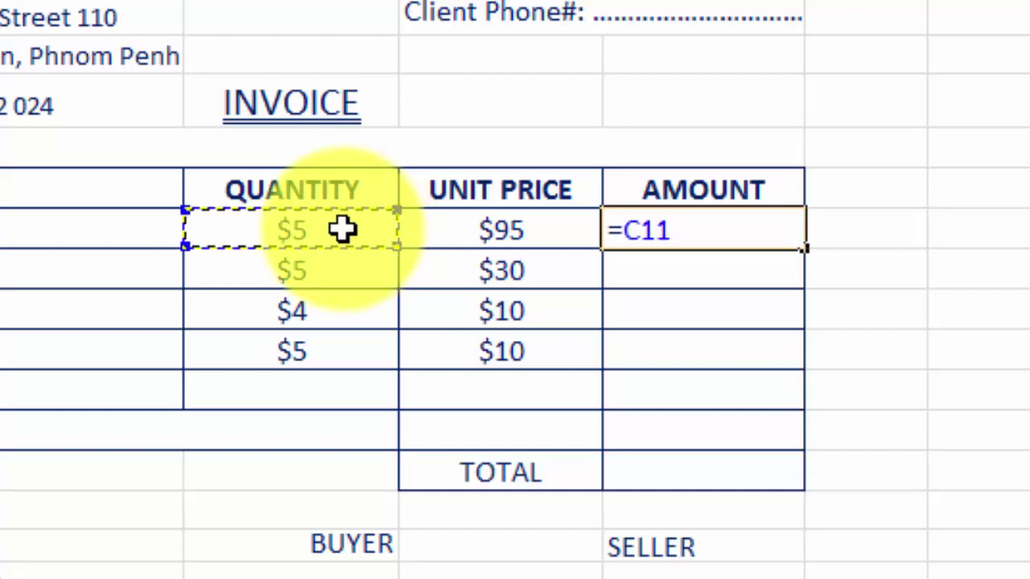
pyautogui.write('*')
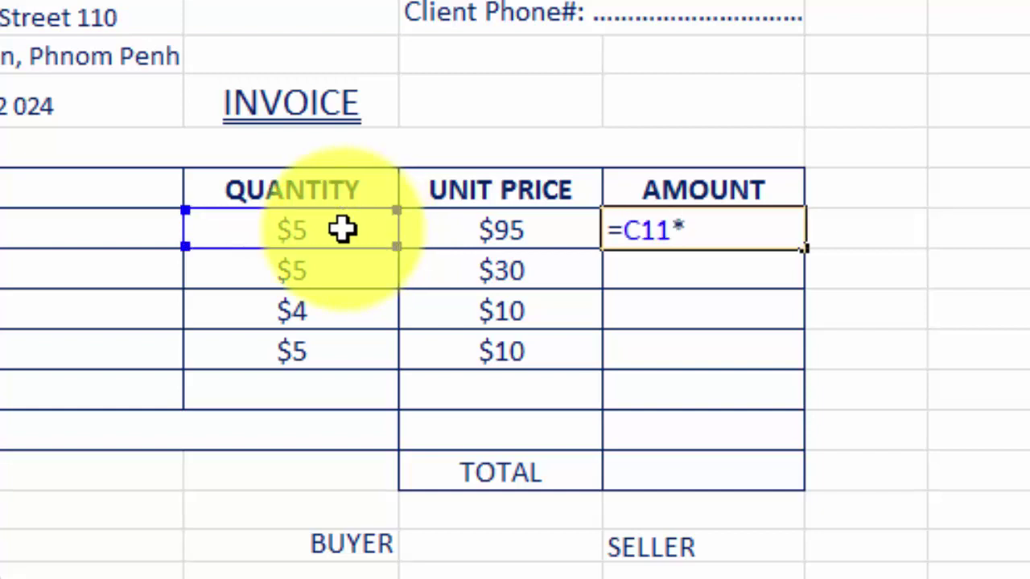
pyautogui.click(492, 231)
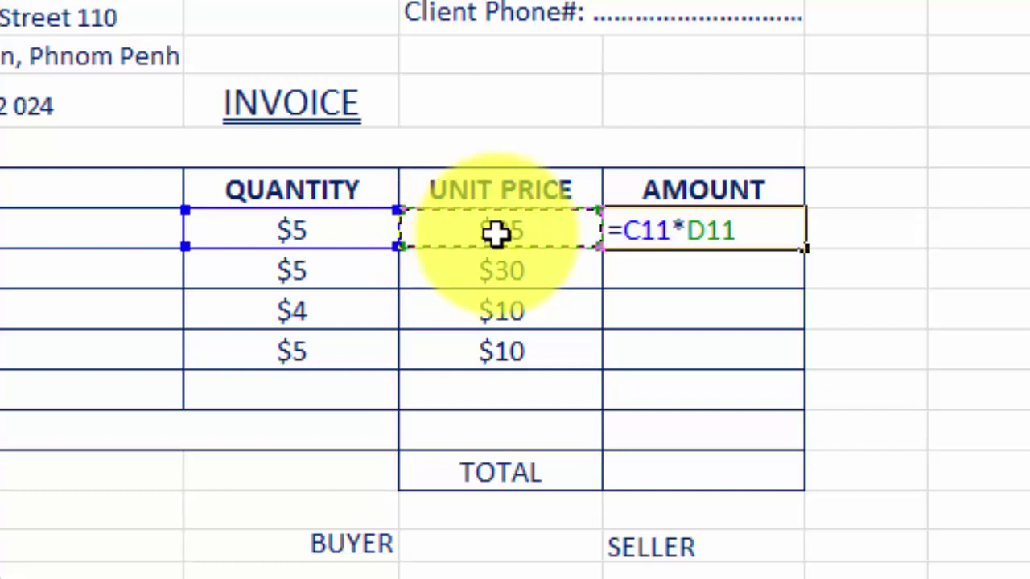
pyautogui.press('Return')
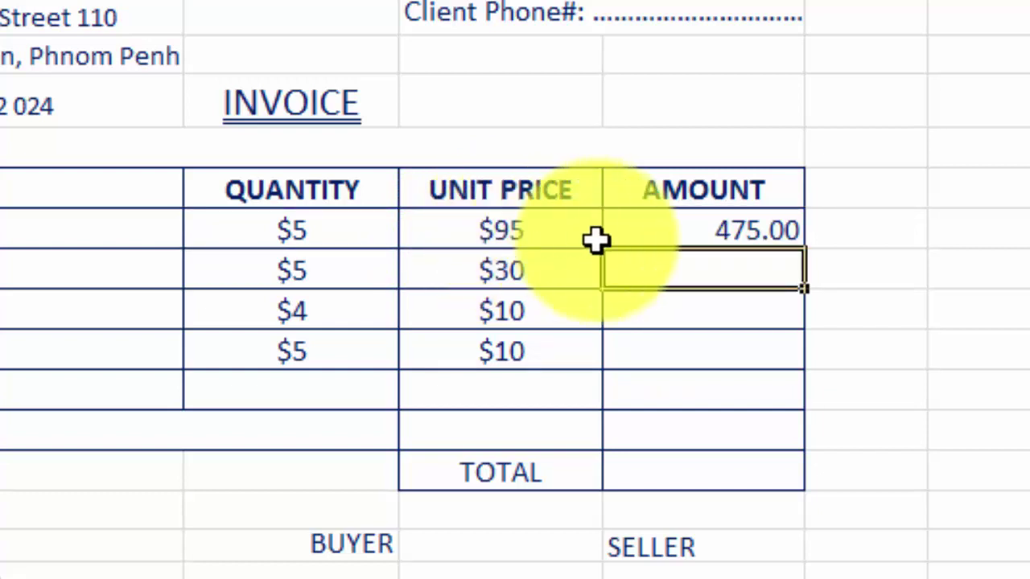
pyautogui.click(692, 230)
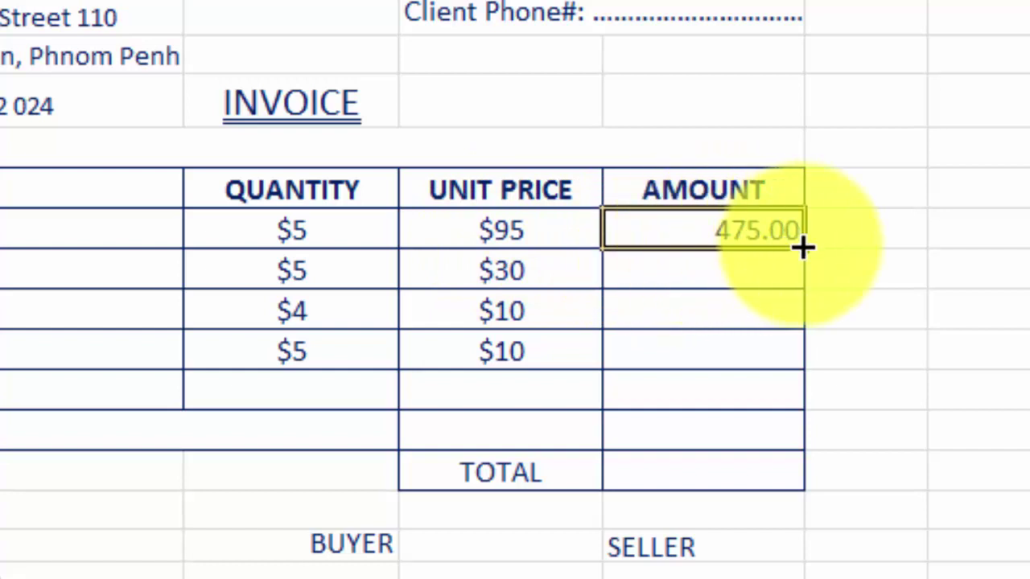
pyautogui.moveTo(804, 249); pyautogui.dragTo(796, 367)
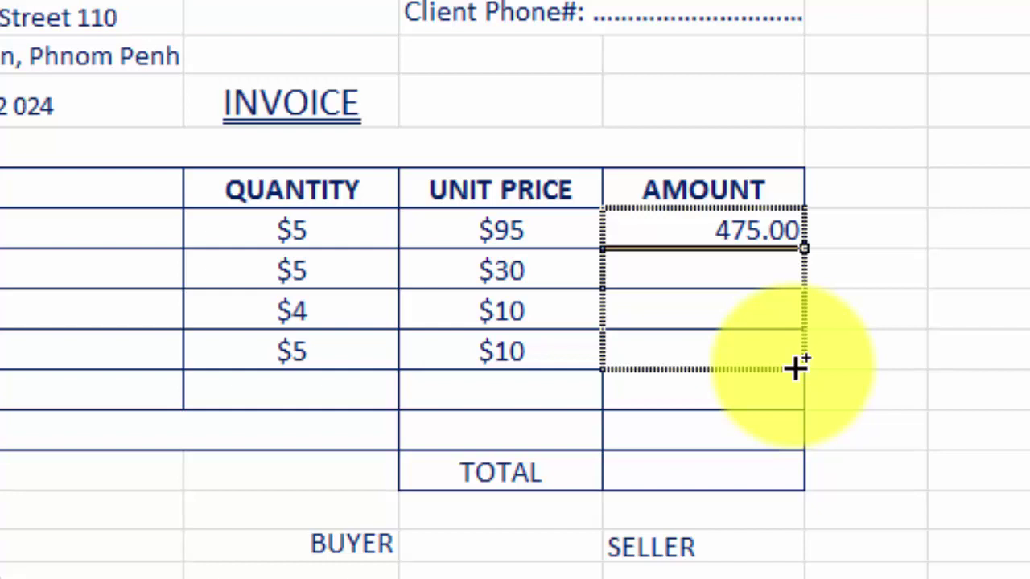
pyautogui.moveTo(797, 367); pyautogui.dragTo(790, 364)
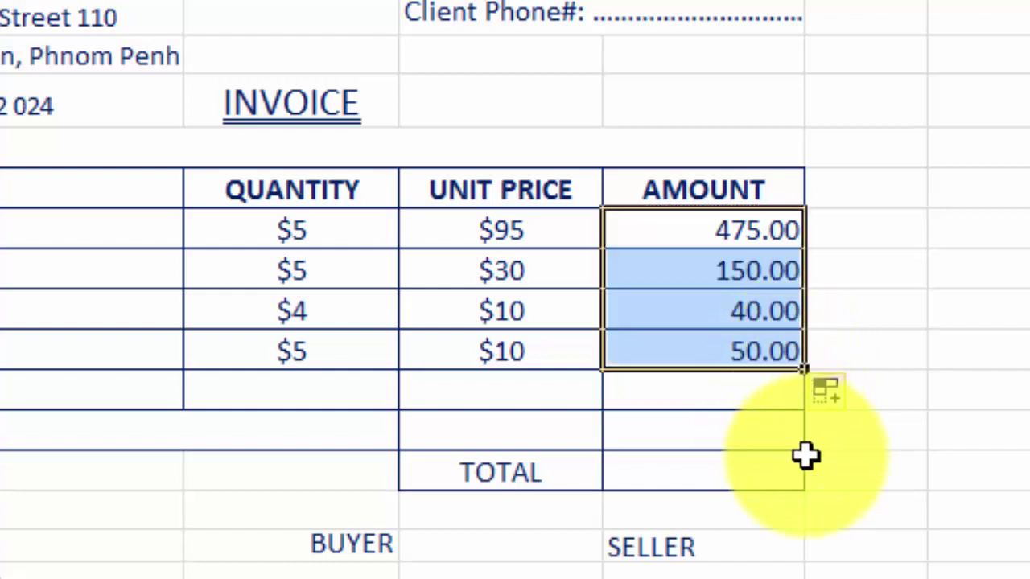
# - Enter =E11+E12+E13+E14 in the cell beside TOTAL, showing 715.00
pyautogui.click(697, 476)
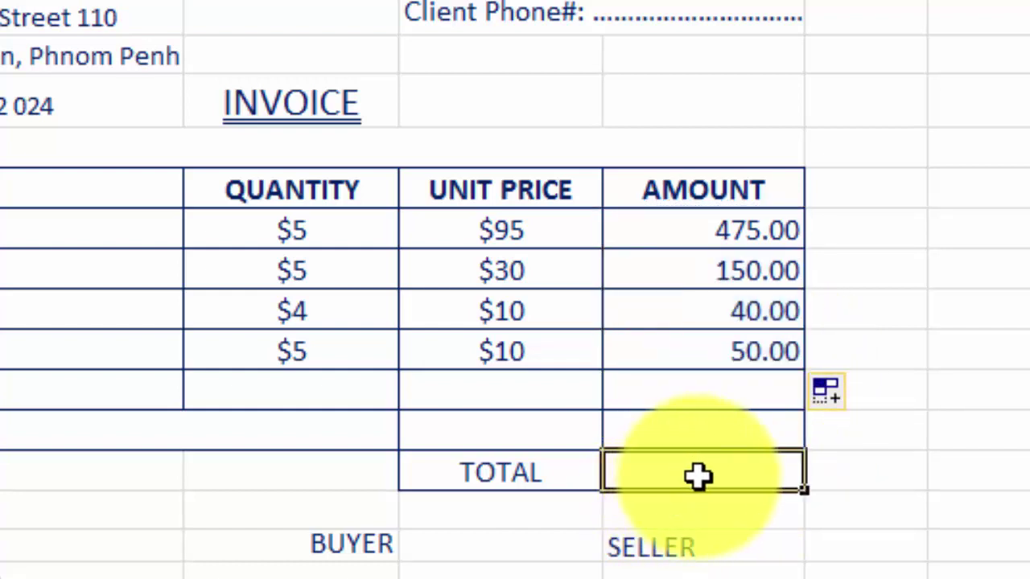
pyautogui.write('=')
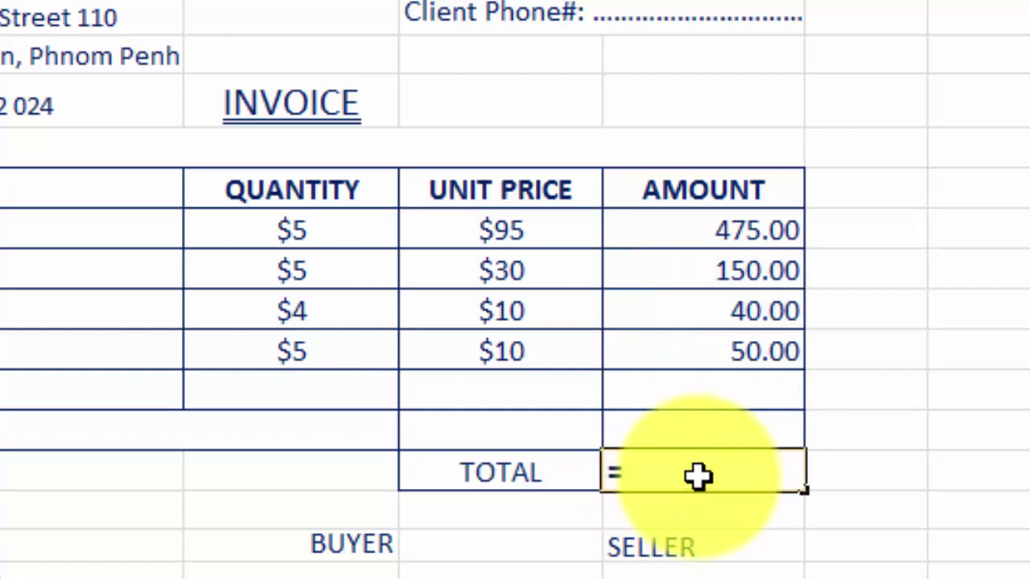
pyautogui.click(731, 235)
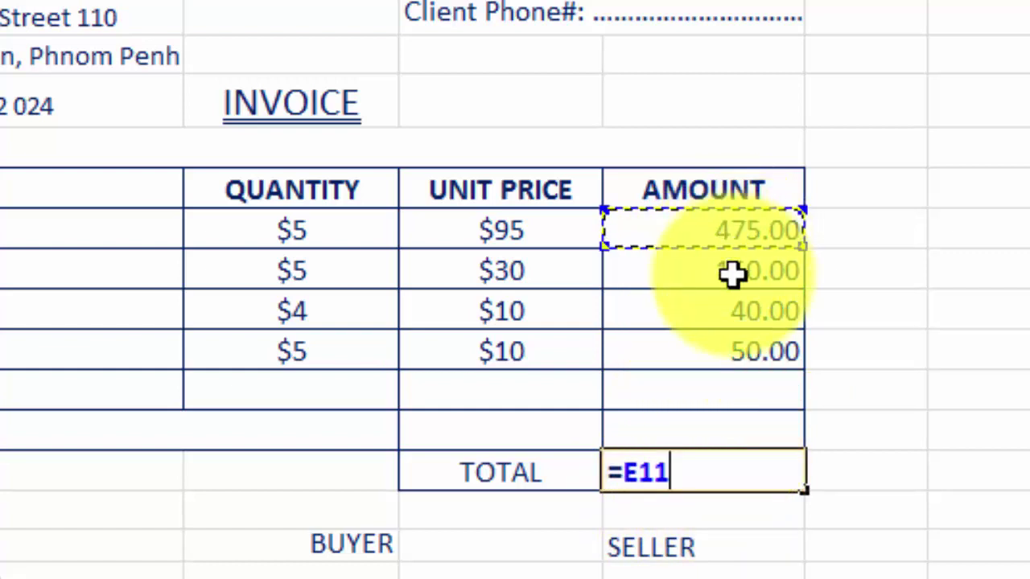
pyautogui.write('+')
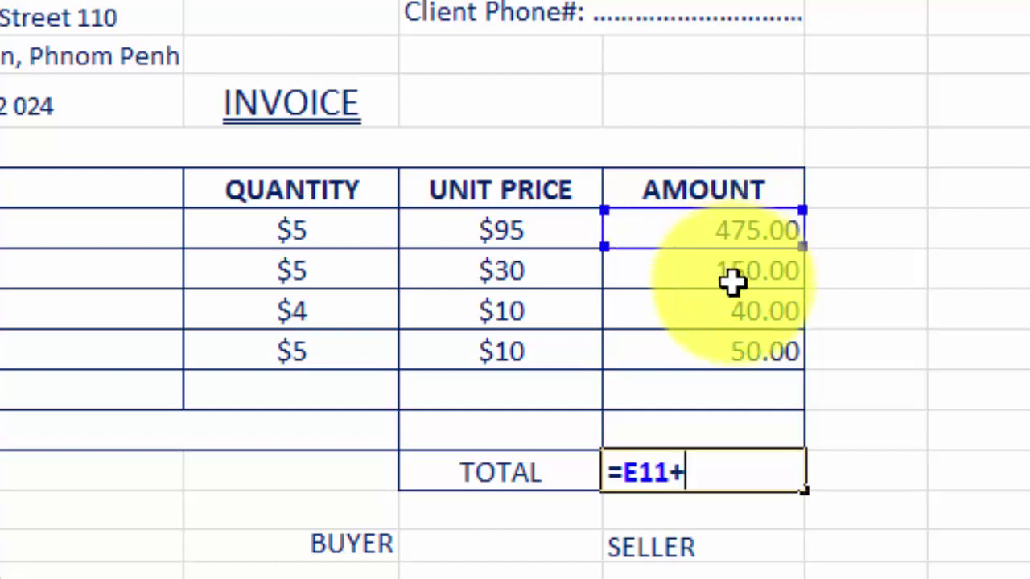
pyautogui.click(733, 273)
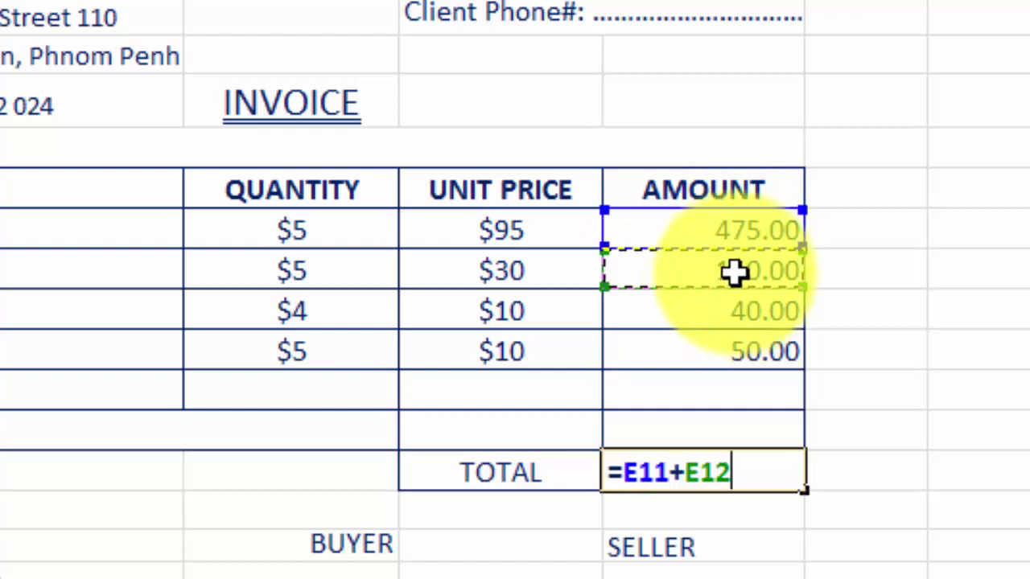
pyautogui.write('+')
pyautogui.click(740, 311)
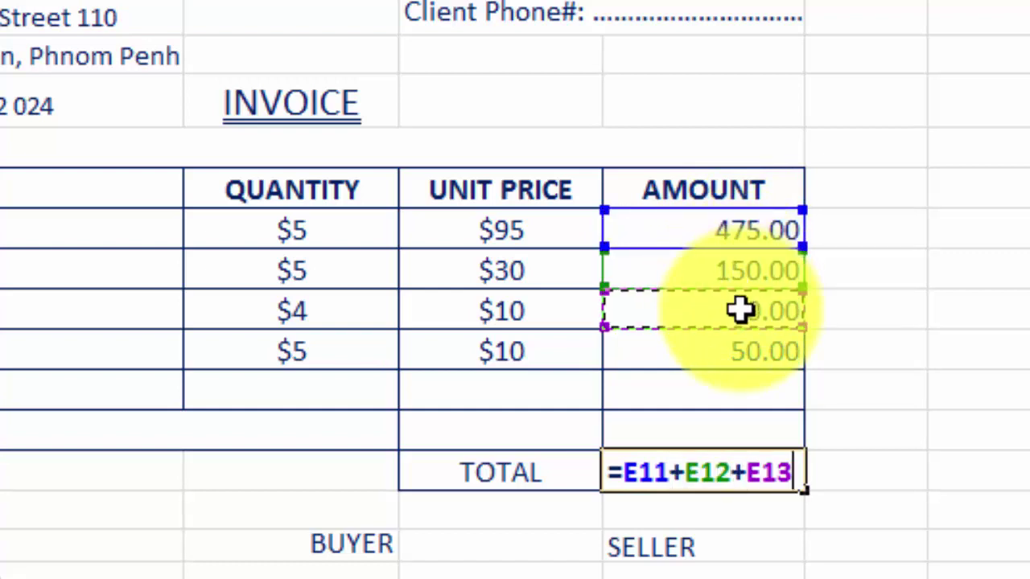
pyautogui.write('+')
pyautogui.click(729, 350)
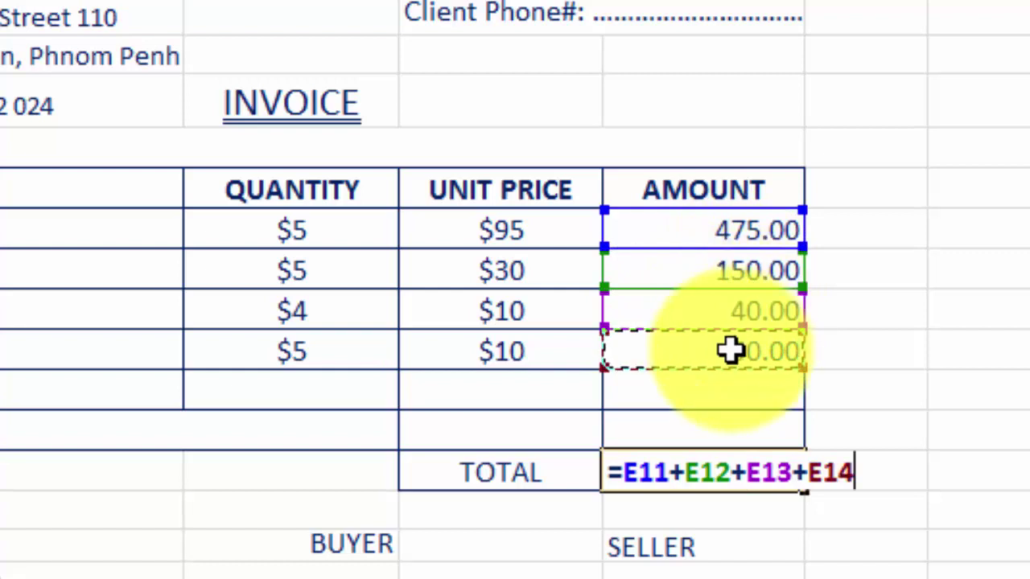
pyautogui.press('Return')
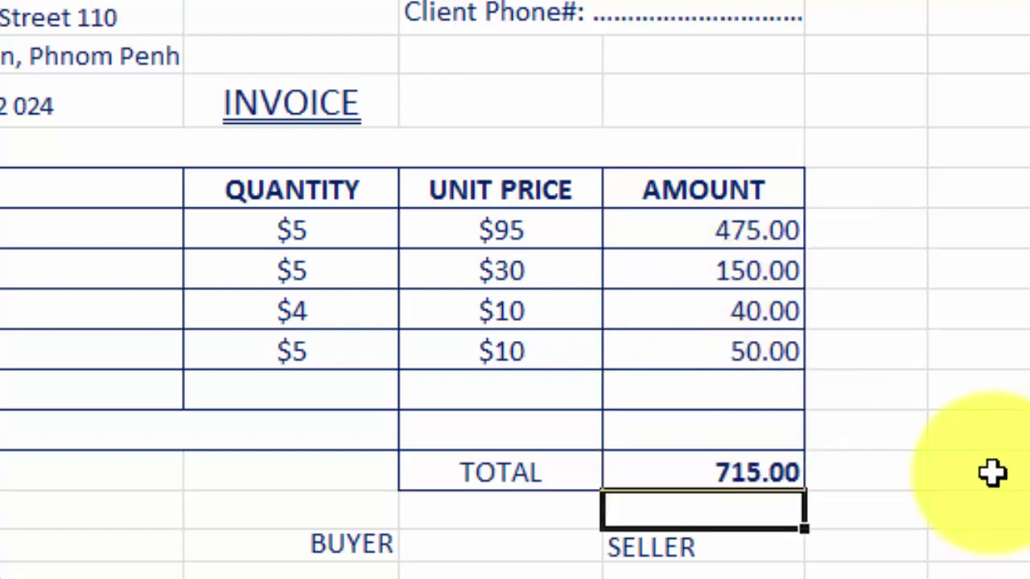
pyautogui.click(738, 472)
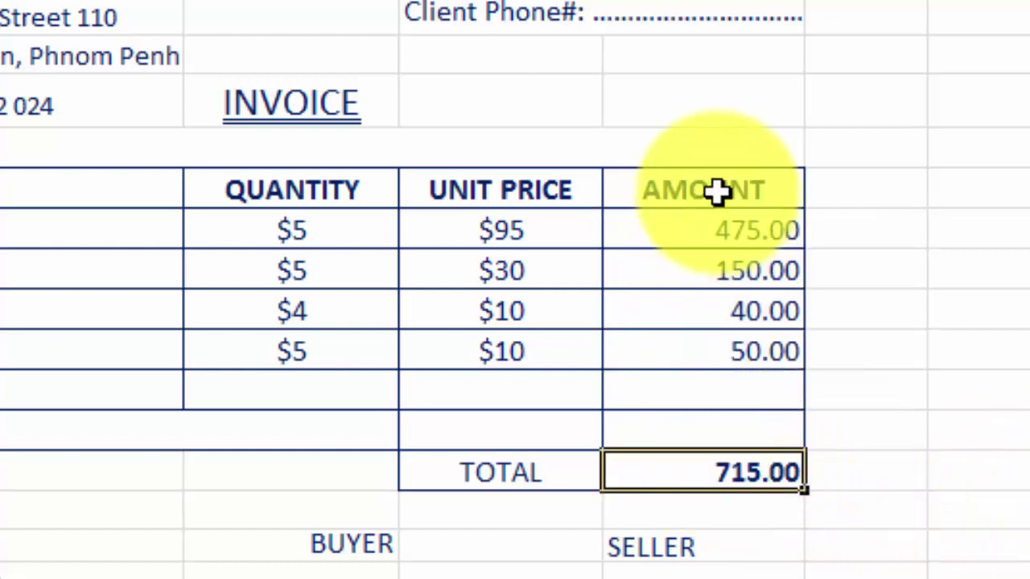
# - Give the amounts and TOTAL a custom dollar format, displaying $ 475.00 through $ 715.00
pyautogui.moveTo(716, 235); pyautogui.dragTo(730, 462)
pyautogui.rightClick(728, 318)
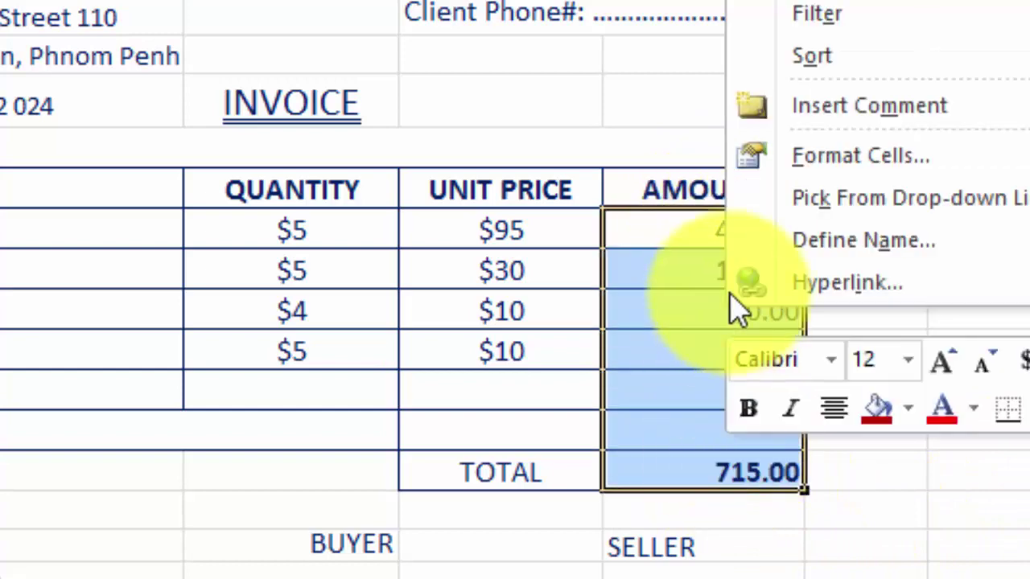
pyautogui.click(822, 169)
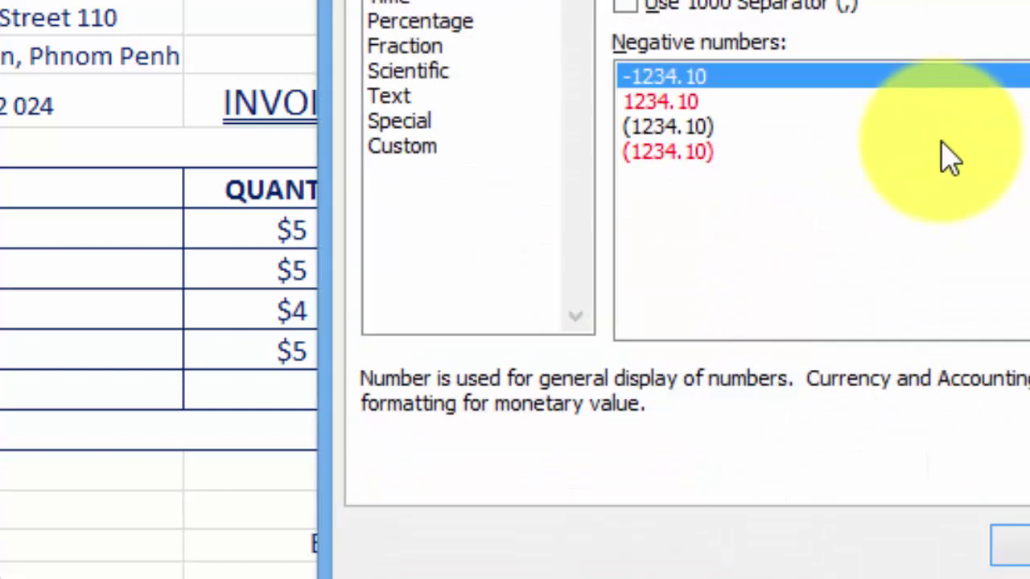
pyautogui.click(374, 148)
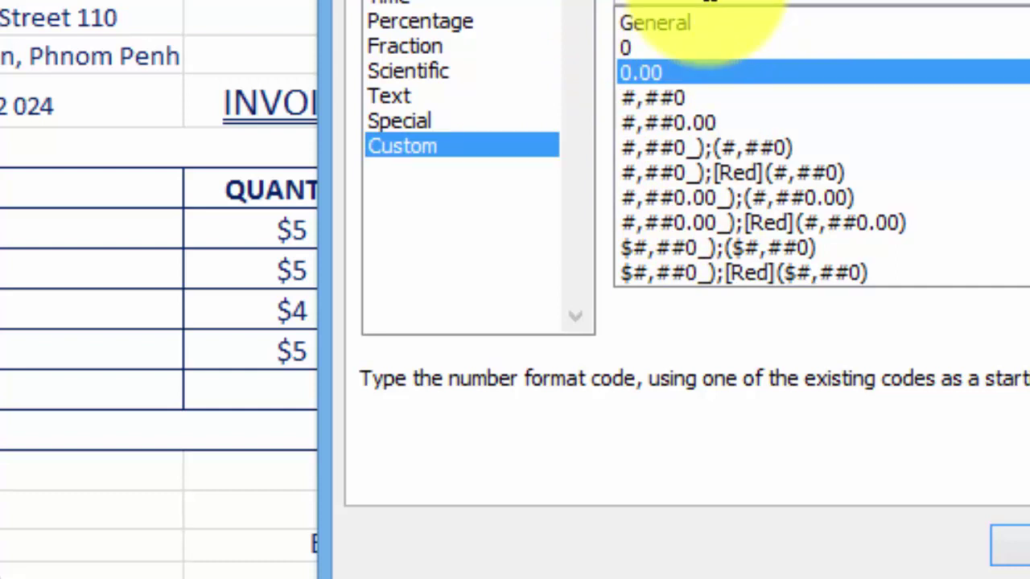
pyautogui.press('BackSpace')
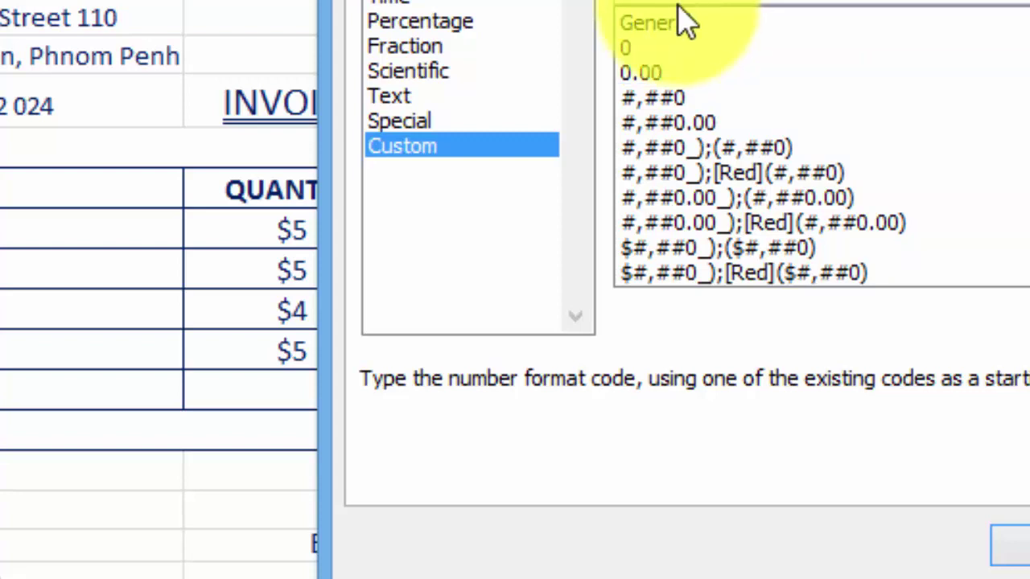
pyautogui.click(1009, 544)
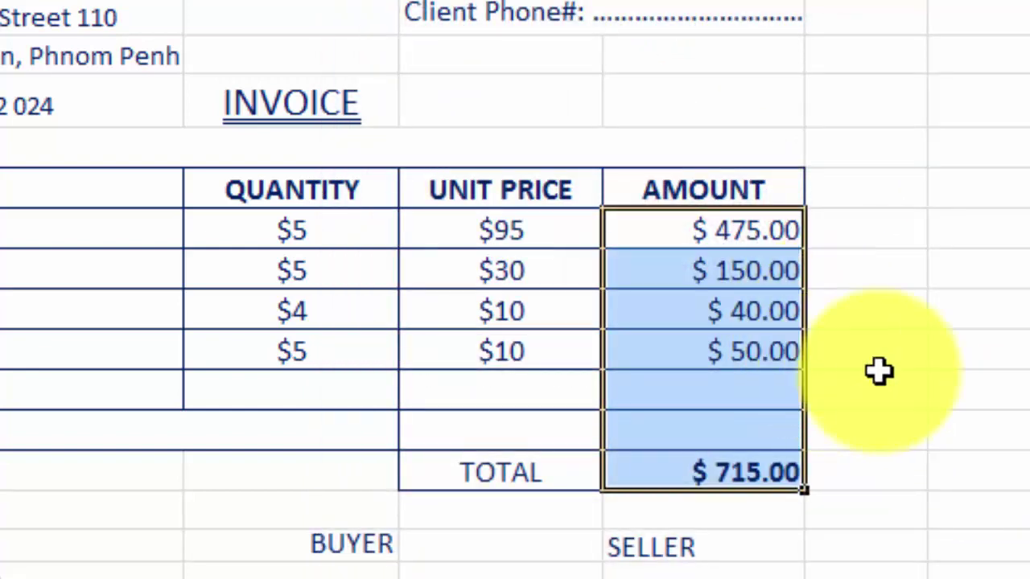
pyautogui.click(921, 471)
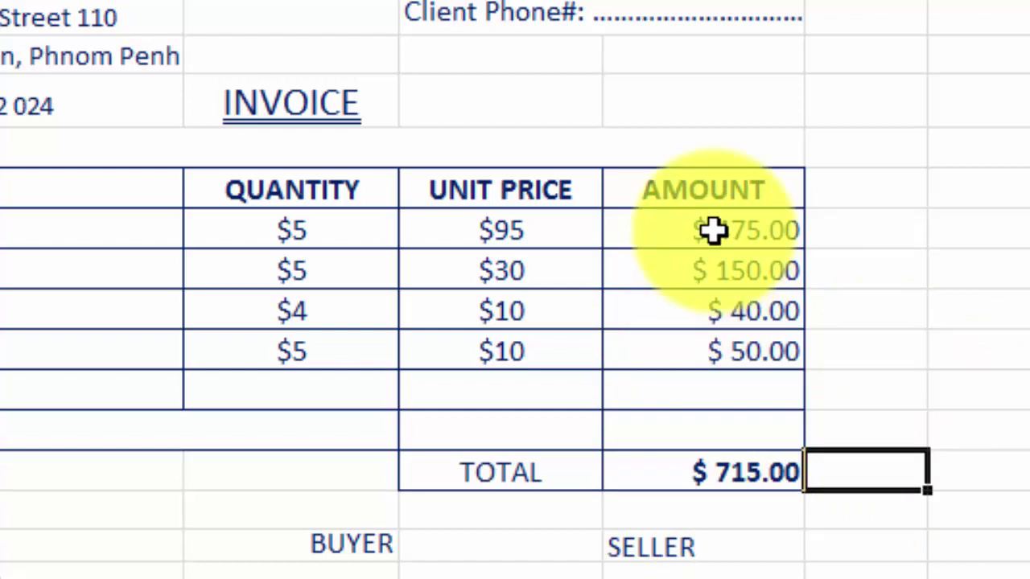
# - Check the $715.00 TOTAL cell and the empty amount cells above it
pyautogui.click(673, 478)
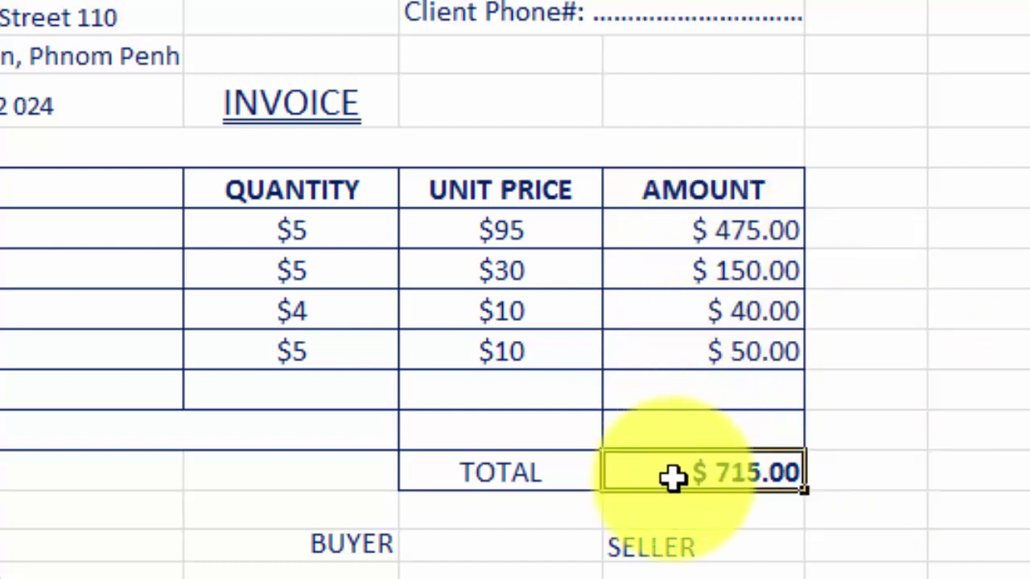
pyautogui.click(672, 415)
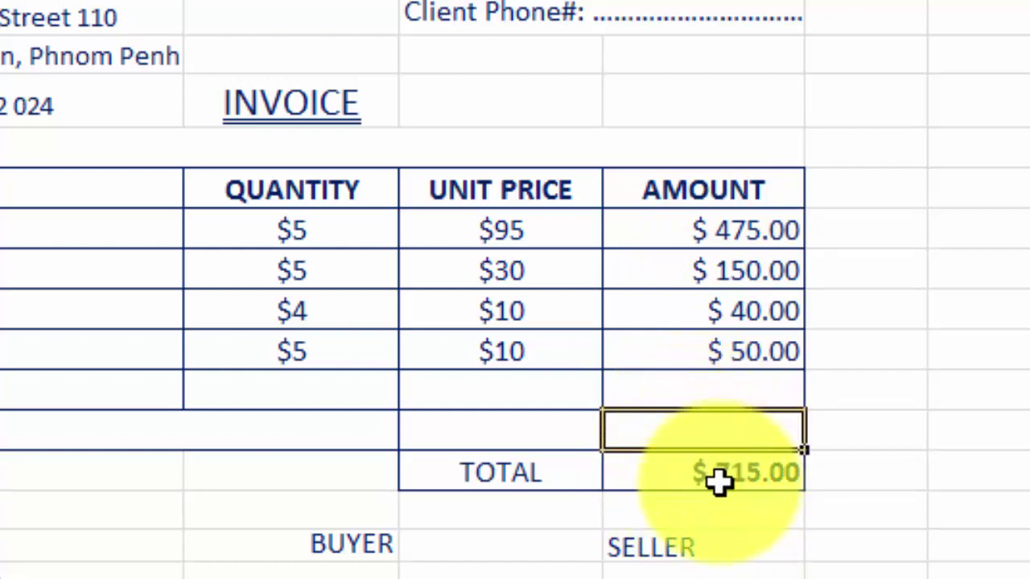
pyautogui.click(725, 400)
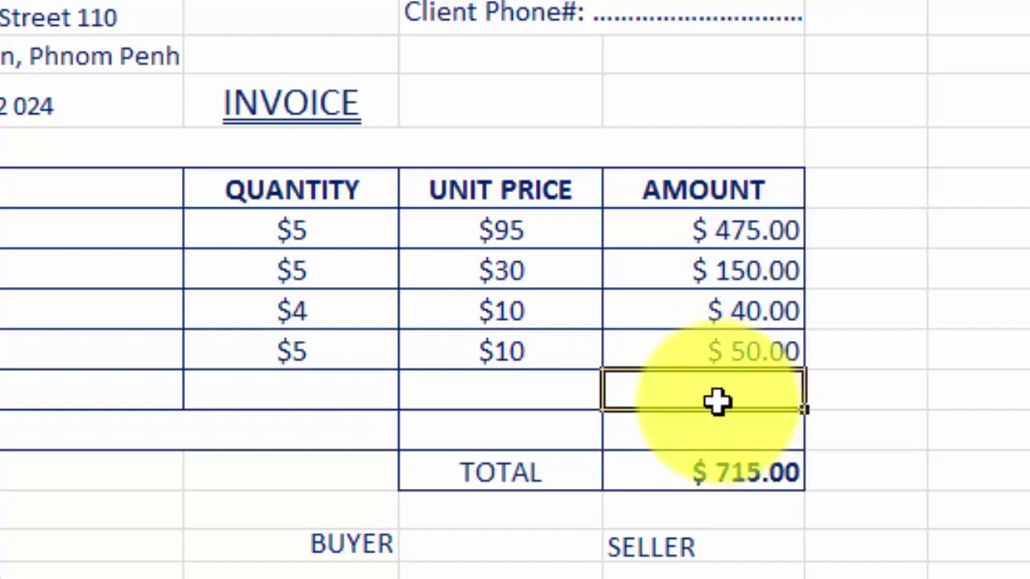
pyautogui.click(716, 473)
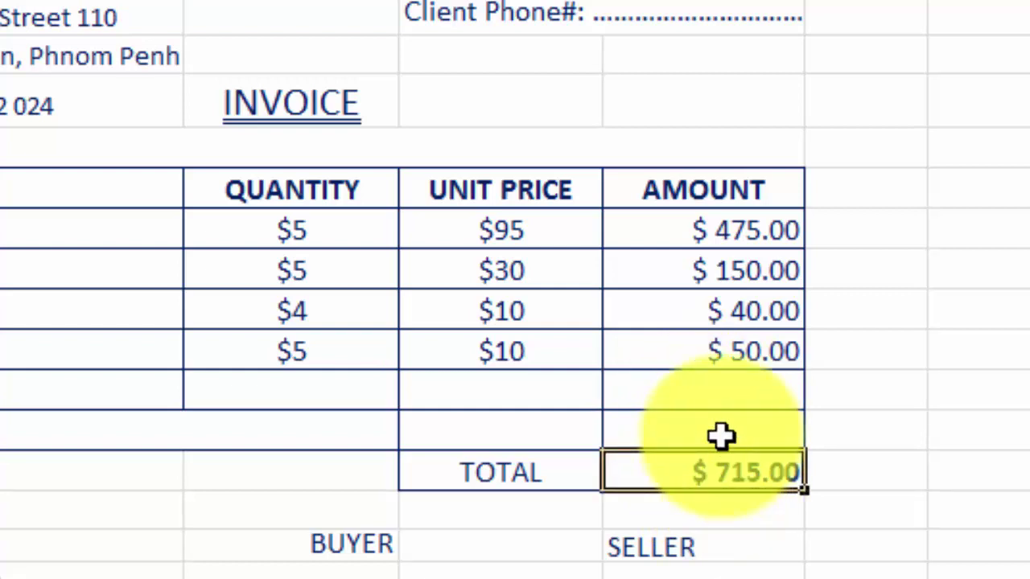
pyautogui.click(716, 438)
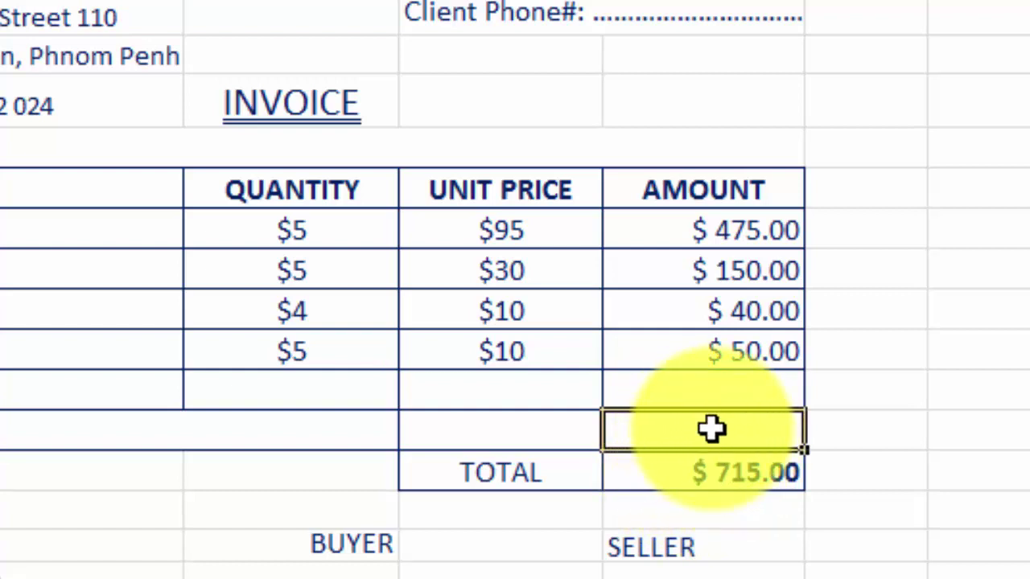
# - Enter =E17*10% in the cell above TOTAL so it shows $71.50 VAT
pyautogui.write('=')
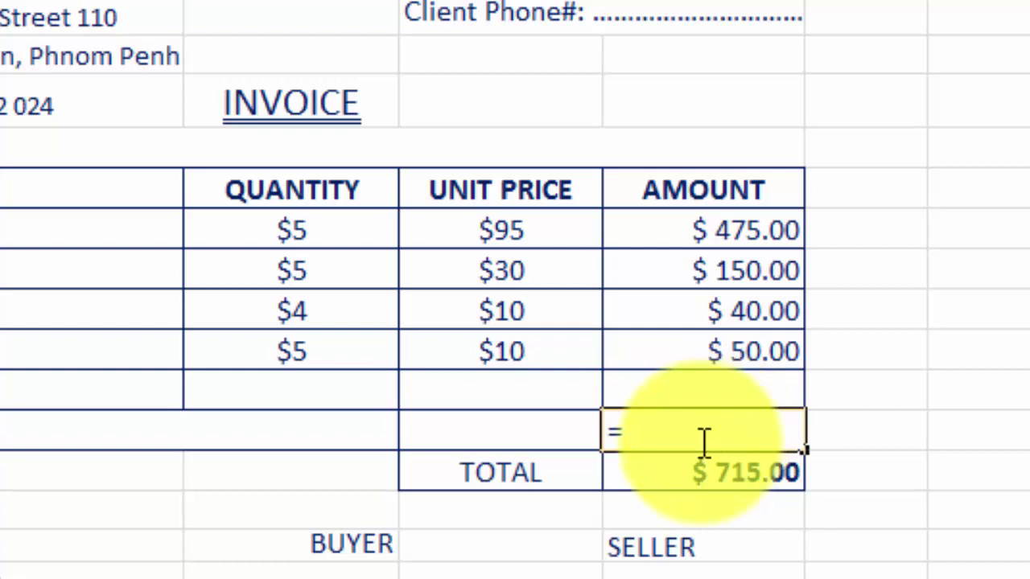
pyautogui.click(713, 478)
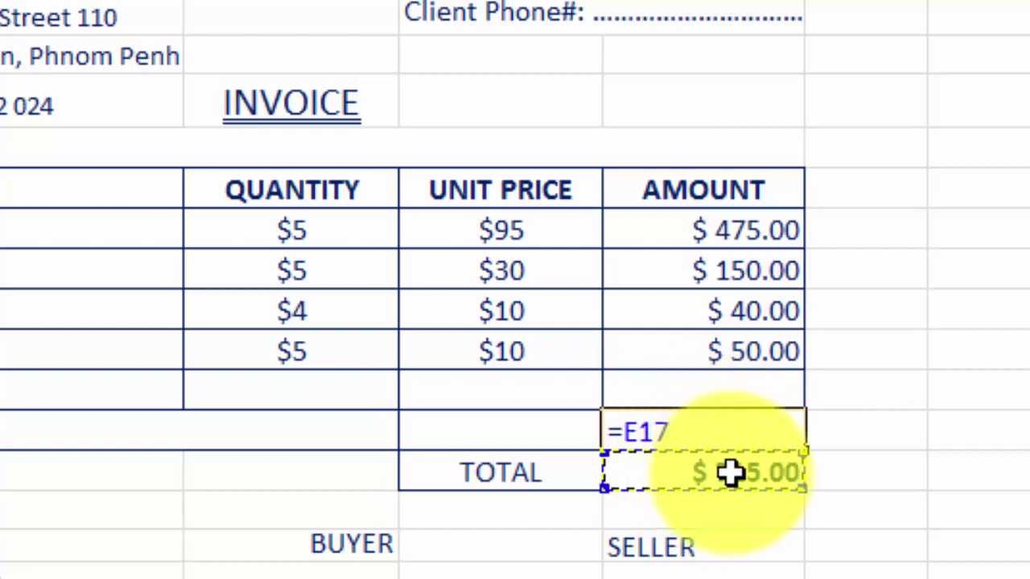
pyautogui.write('-')
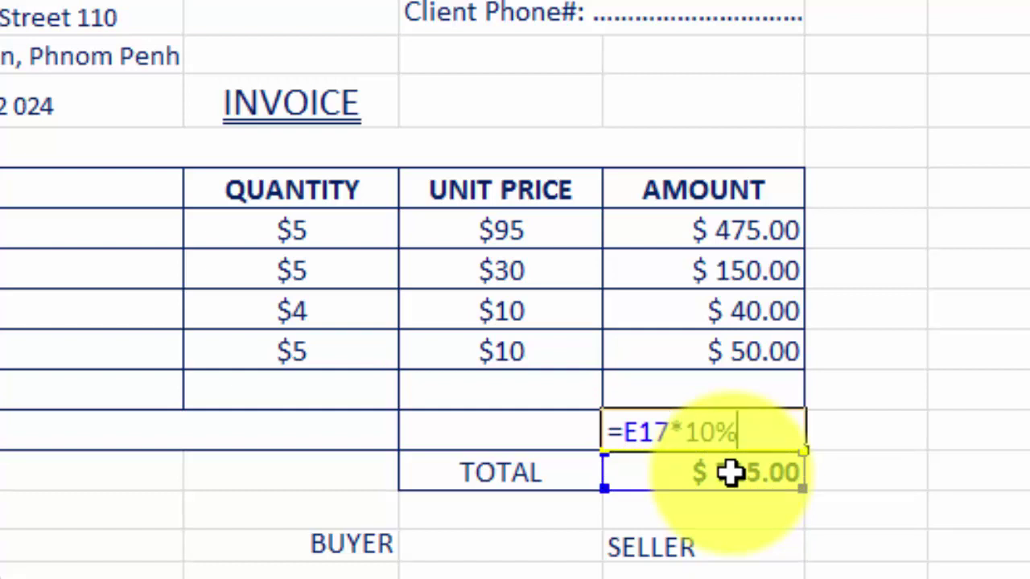
pyautogui.press('Return')
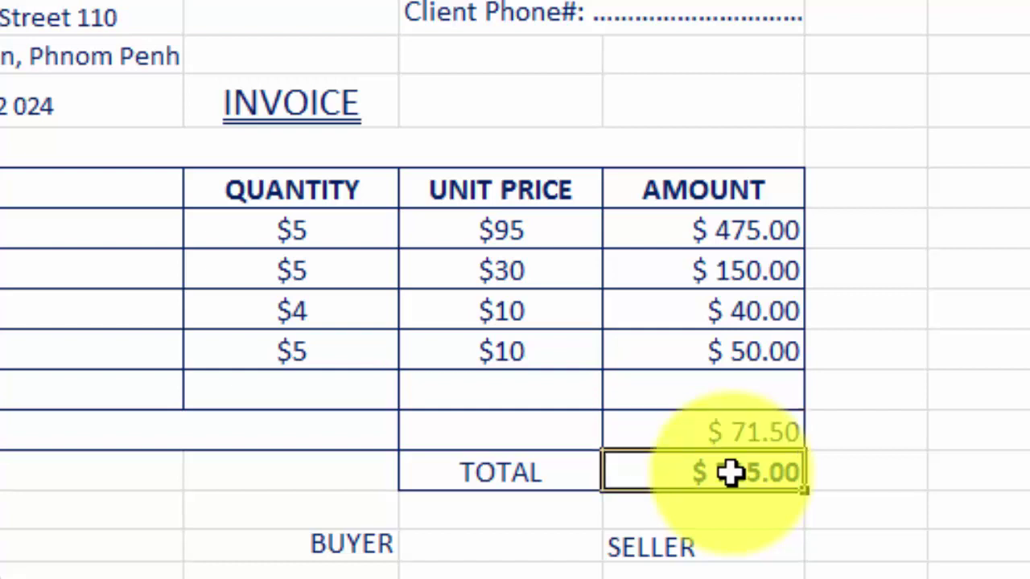
pyautogui.click(738, 434)
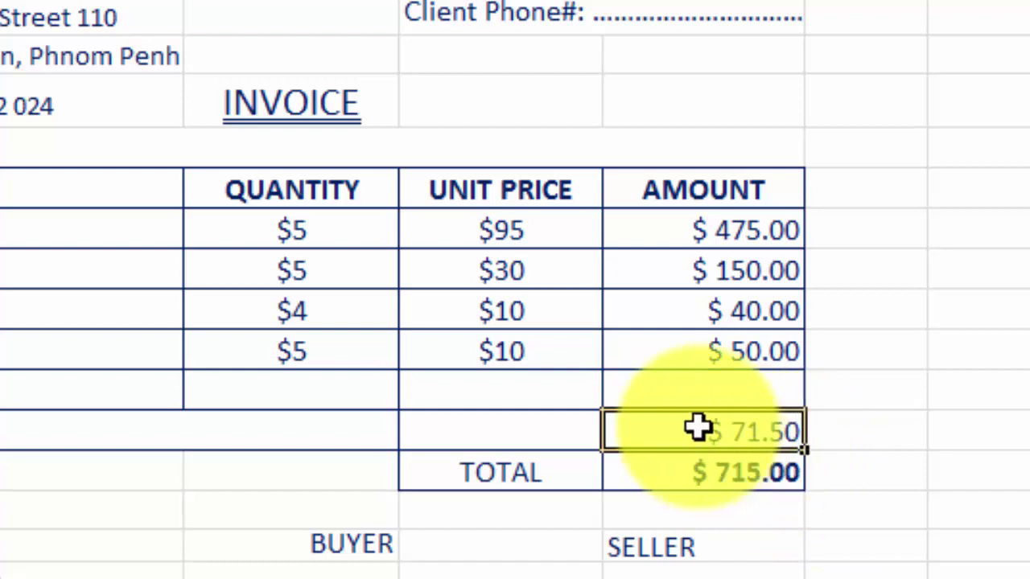
# - Move the 71.50 VAT value out of its cell into a spare cell right of the table
pyautogui.doubleClick(698, 428)
pyautogui.moveTo(758, 427); pyautogui.dragTo(605, 430)
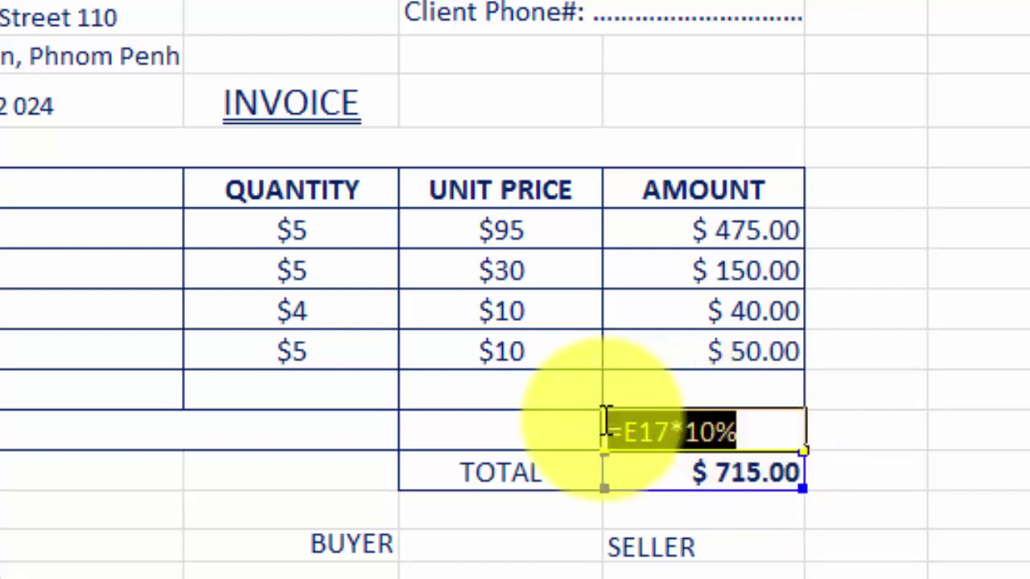
pyautogui.press('Delete')
pyautogui.click(978, 432)
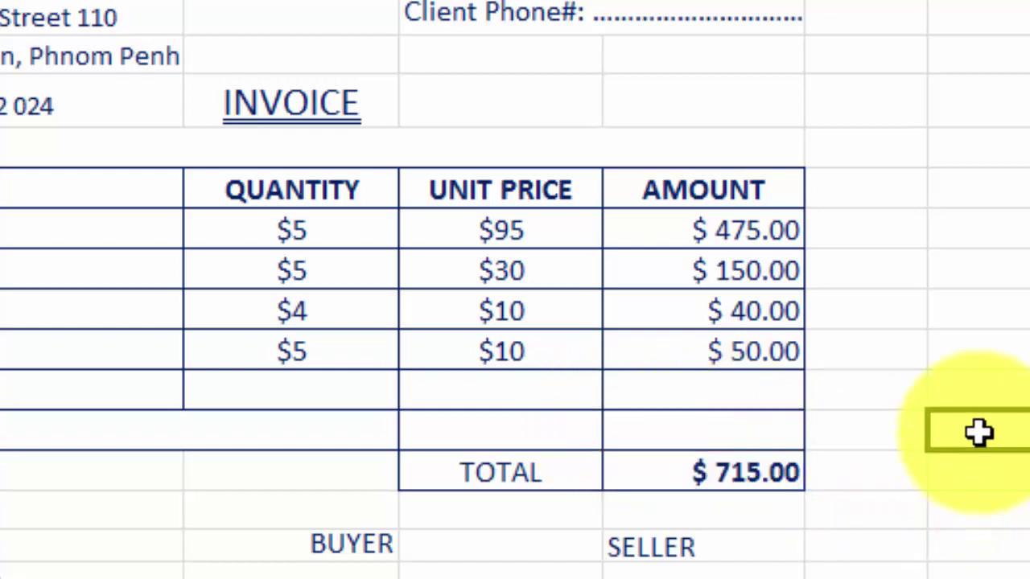
pyautogui.hotkey('ctrl', 'v')
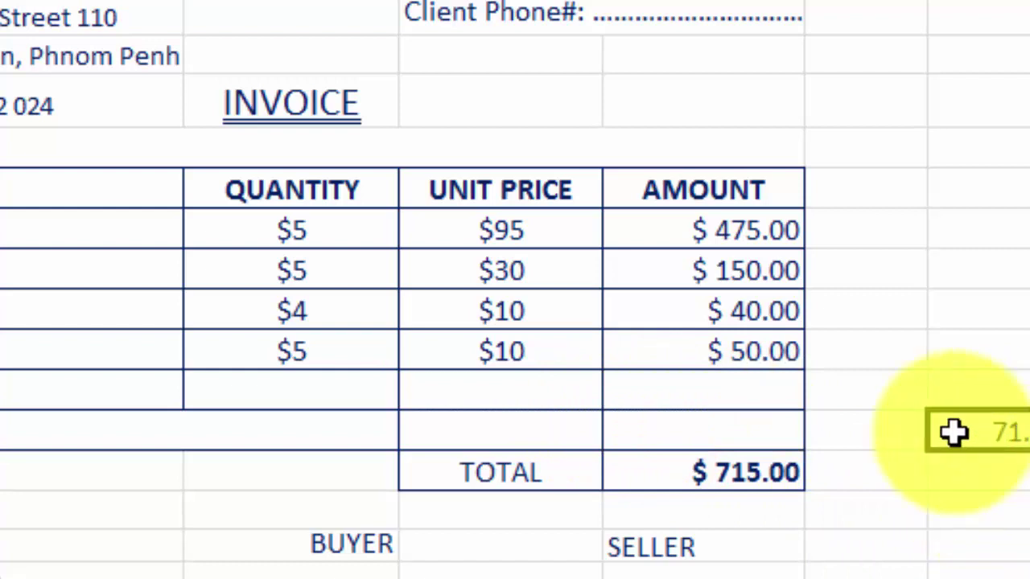
pyautogui.click(725, 433)
# - Start the VAT formula in E15 as =E11+E12+E13+E14* referencing the four amounts
pyautogui.click(731, 389)
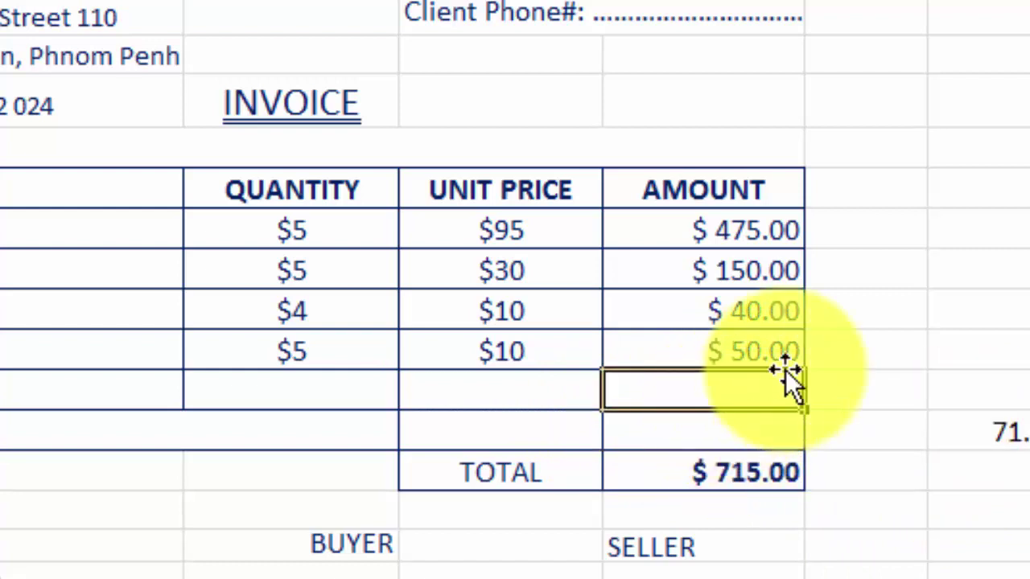
pyautogui.write('=')
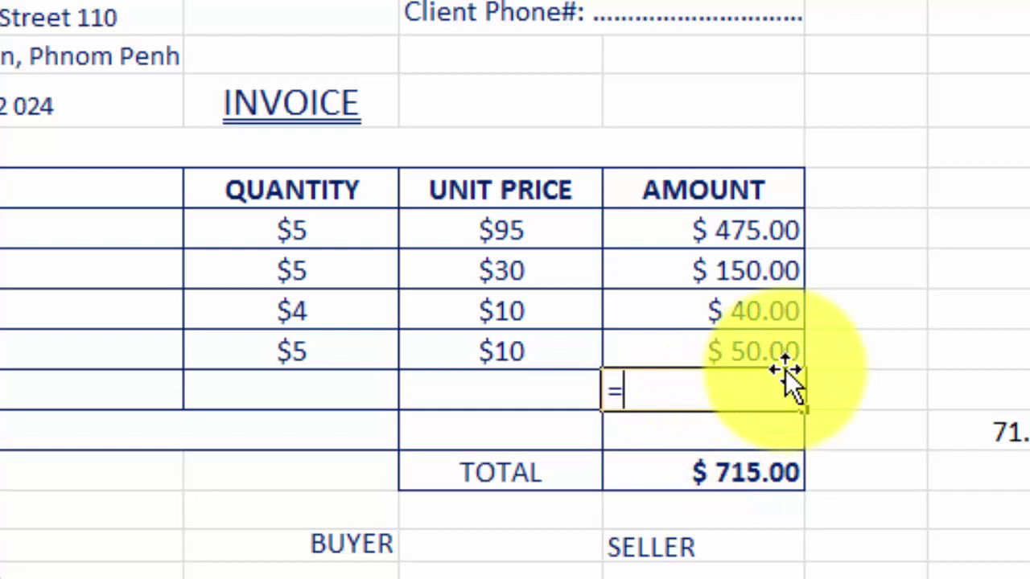
pyautogui.click(719, 233)
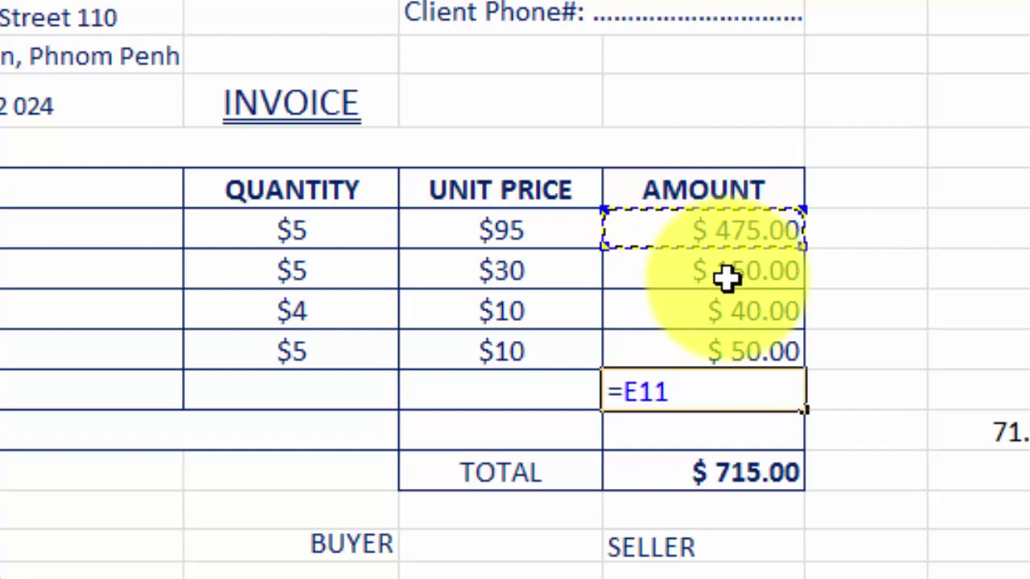
pyautogui.write('+')
pyautogui.click(725, 270)
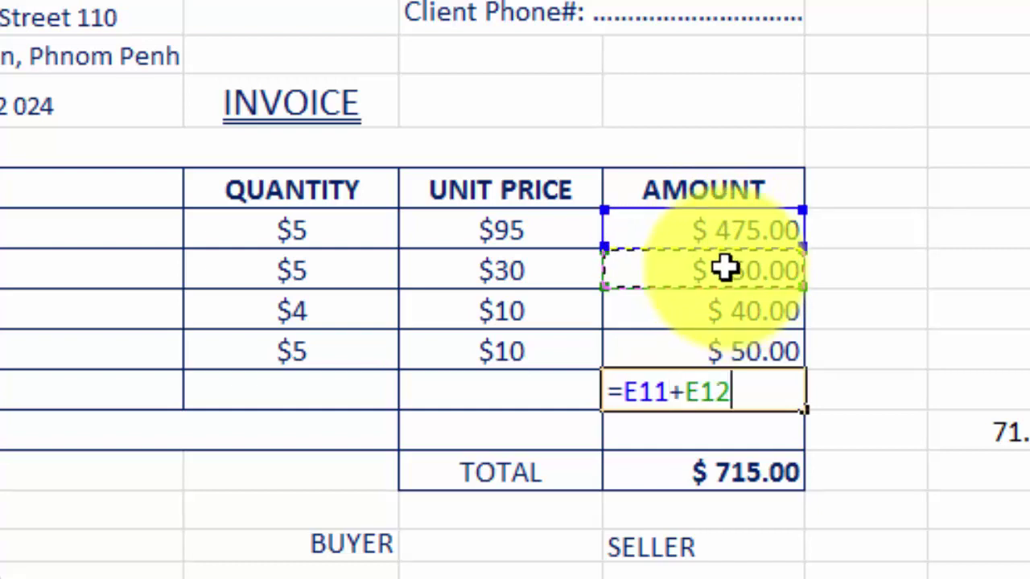
pyautogui.write('+')
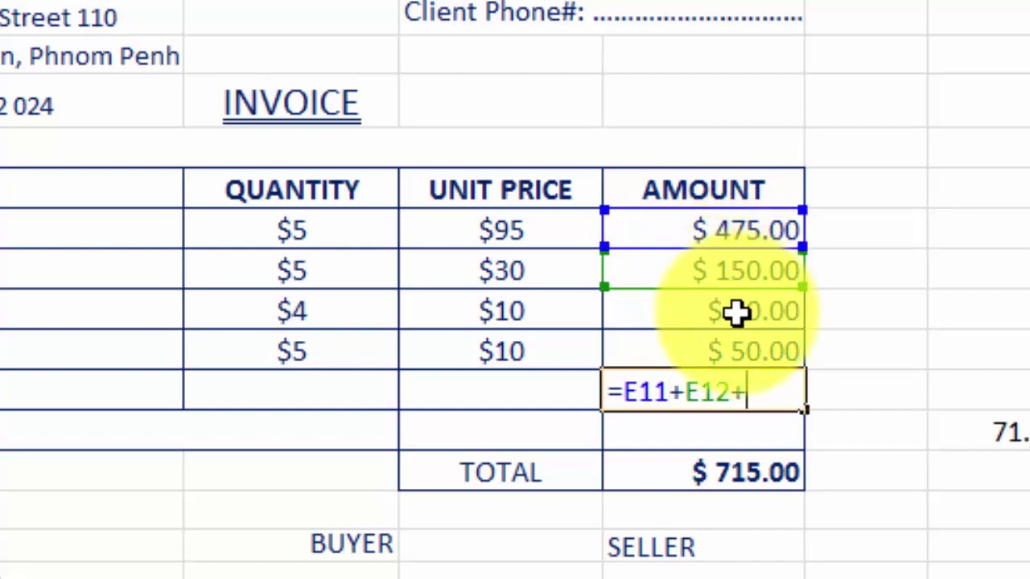
pyautogui.click(736, 314)
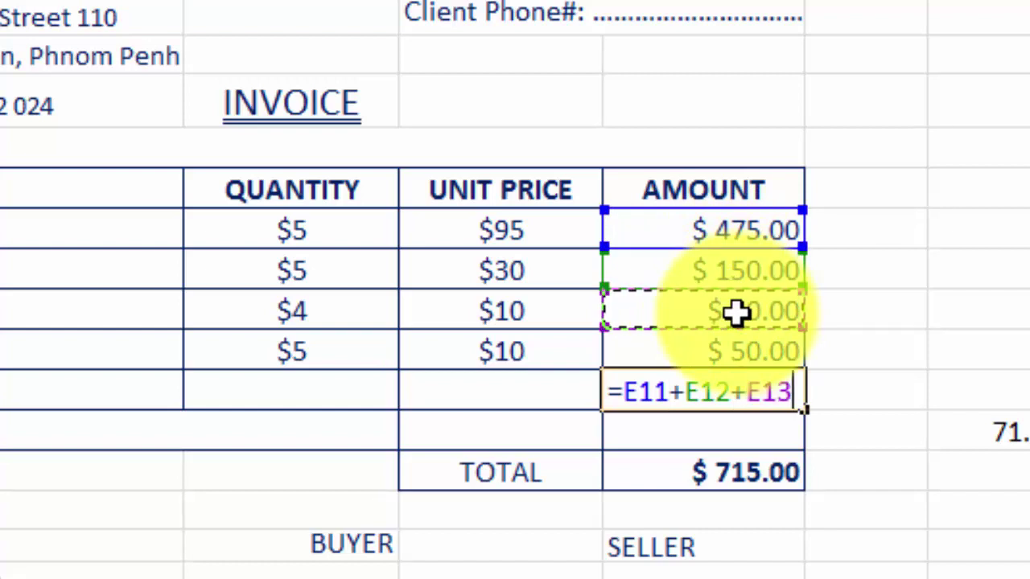
pyautogui.write('+')
pyautogui.click(729, 340)
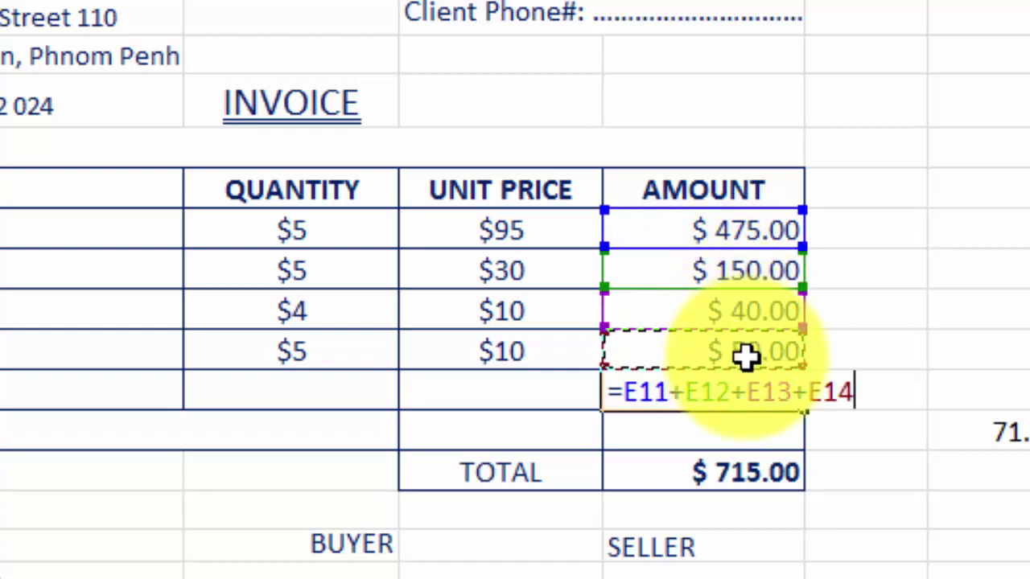
pyautogui.write('*')
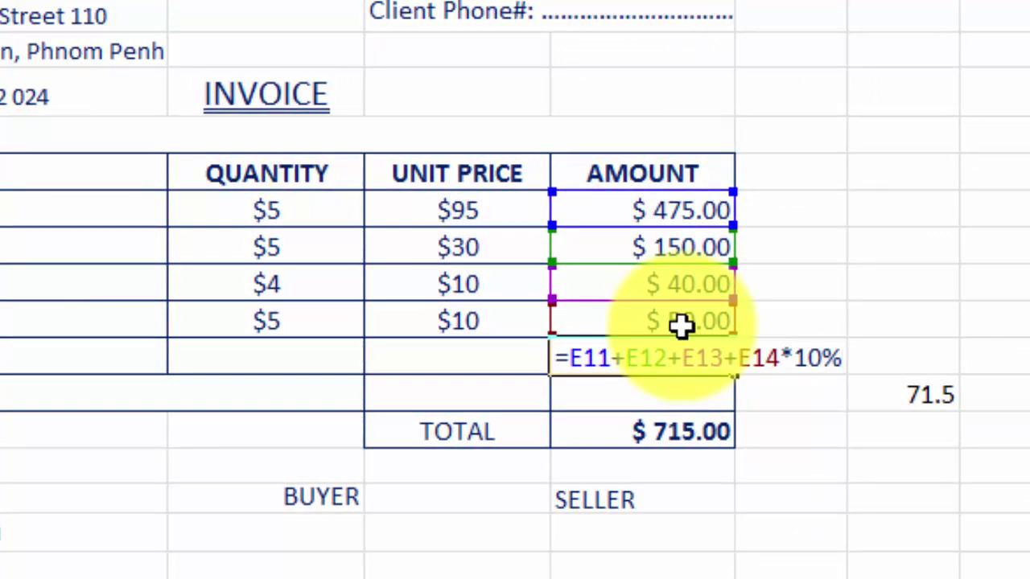
# - Commit the VAT formula, which shows $670.00, and compare it with the 71.5 value
pyautogui.press('Return')
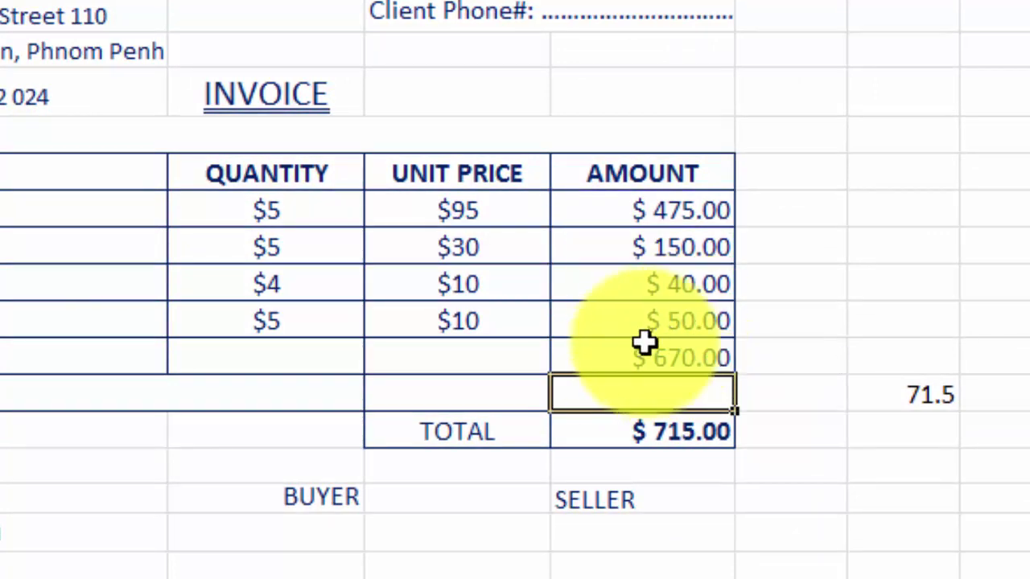
pyautogui.click(671, 360)
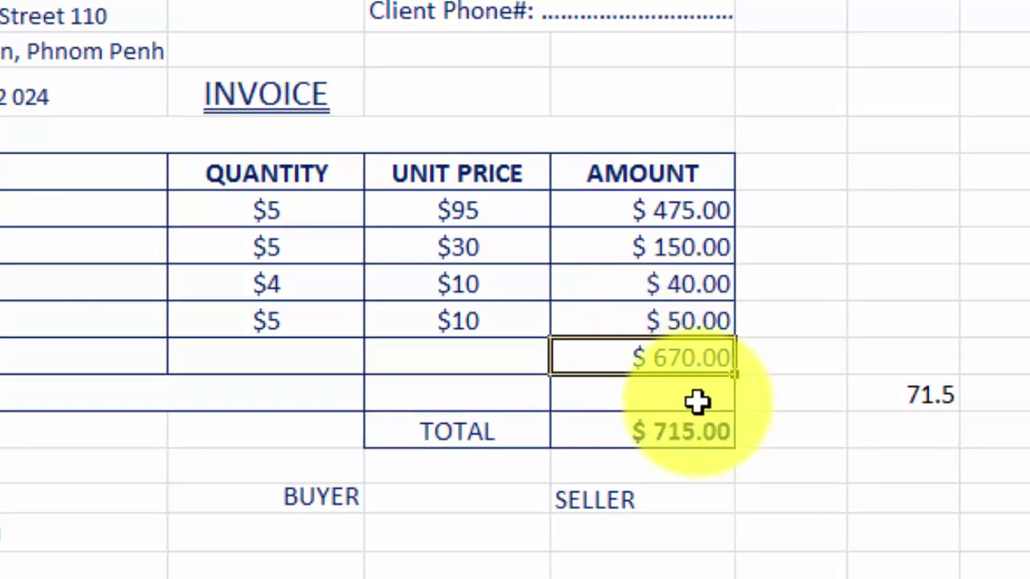
pyautogui.click(915, 402)
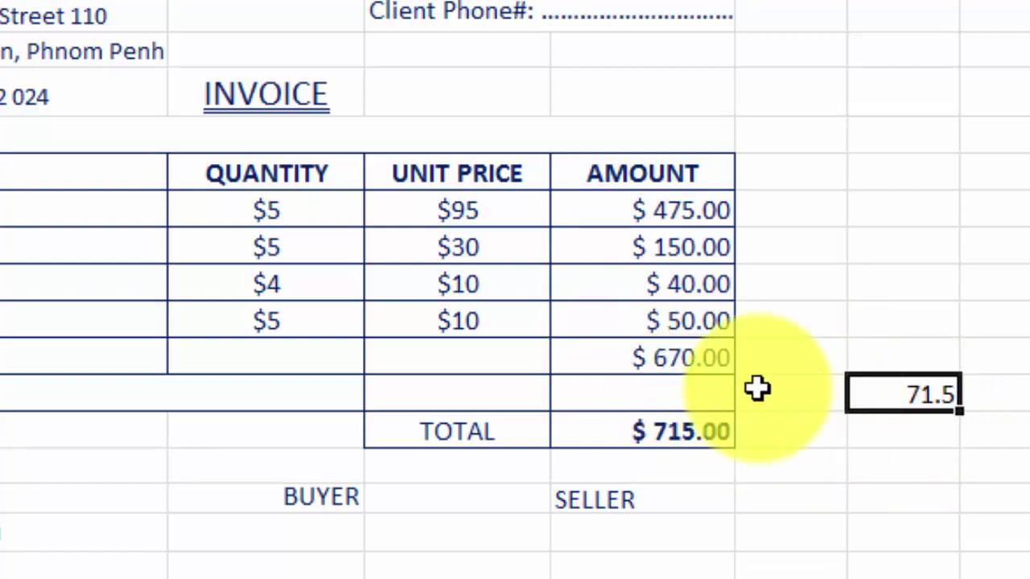
pyautogui.click(661, 359)
# - Bracket the sum as =(E11+E12+E13+E14)*10% so the cell shows $71.50
pyautogui.doubleClick(661, 360)
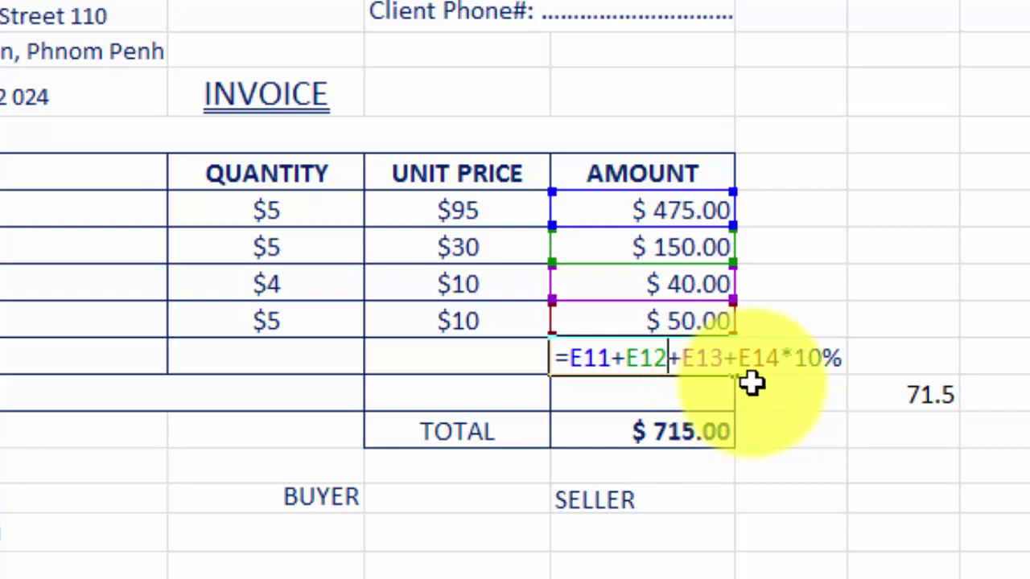
pyautogui.click(780, 356)
pyautogui.write(')')
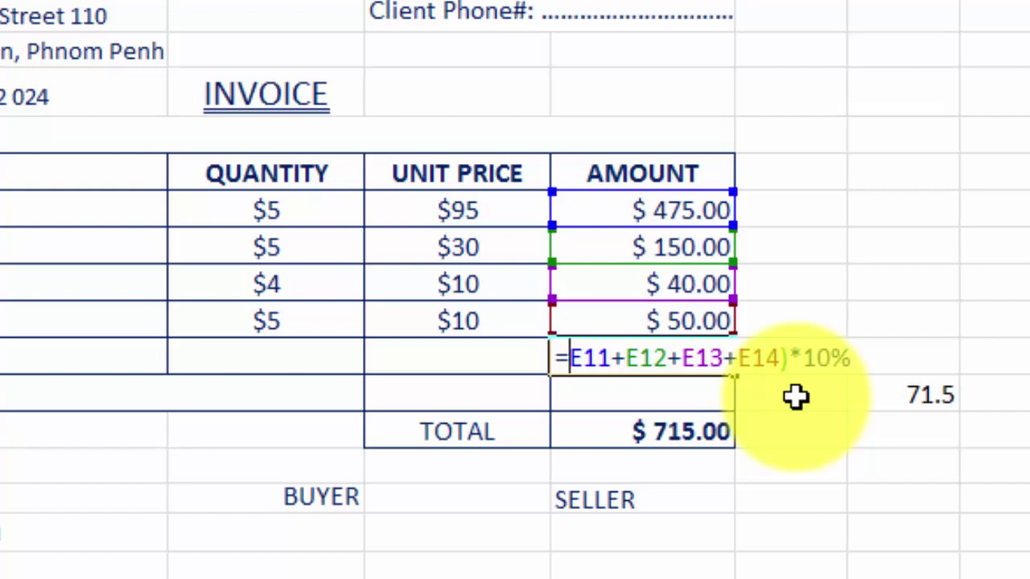
pyautogui.write('(')
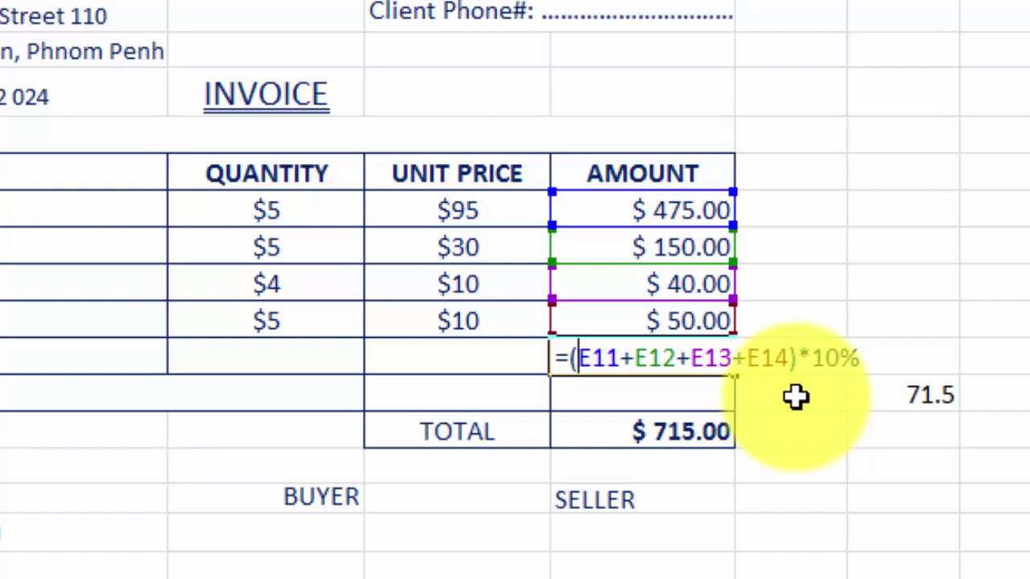
pyautogui.press('Return')
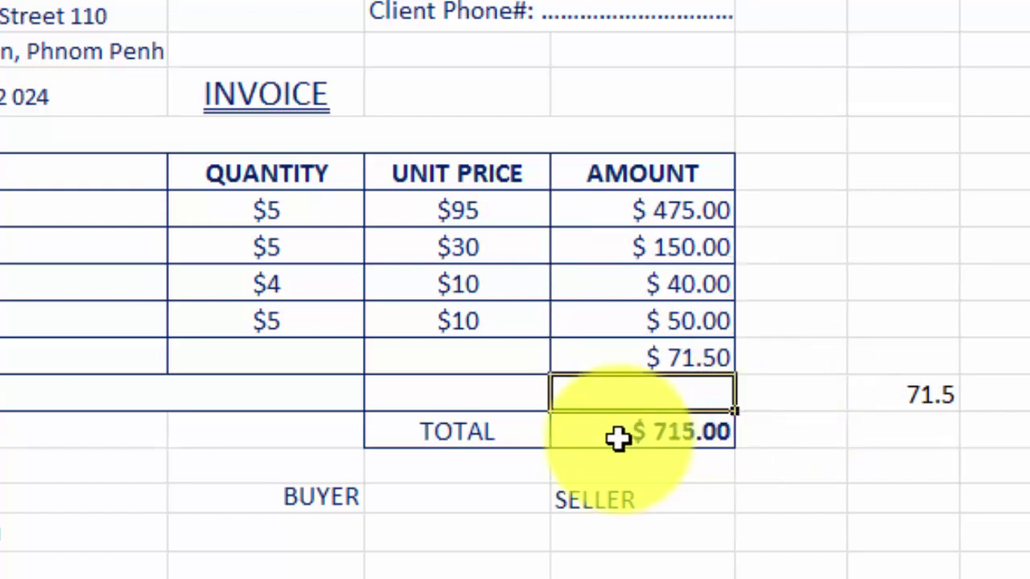
pyautogui.click(668, 362)
pyautogui.doubleClick(667, 362)
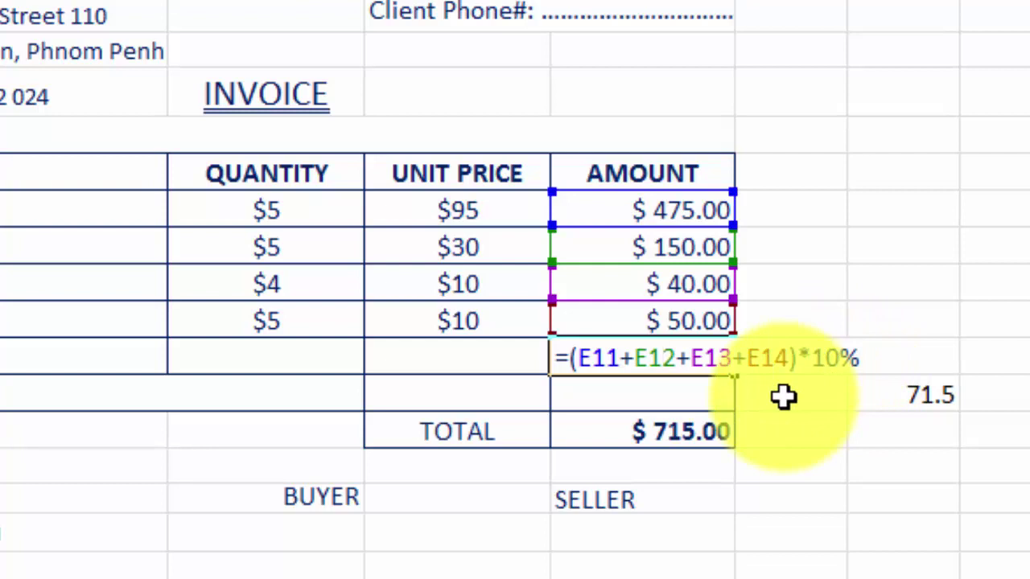
pyautogui.press('Return')
# - Add the VAT cell E15 to the TOTAL formula so TOTAL reads $786.50
pyautogui.click(691, 437)
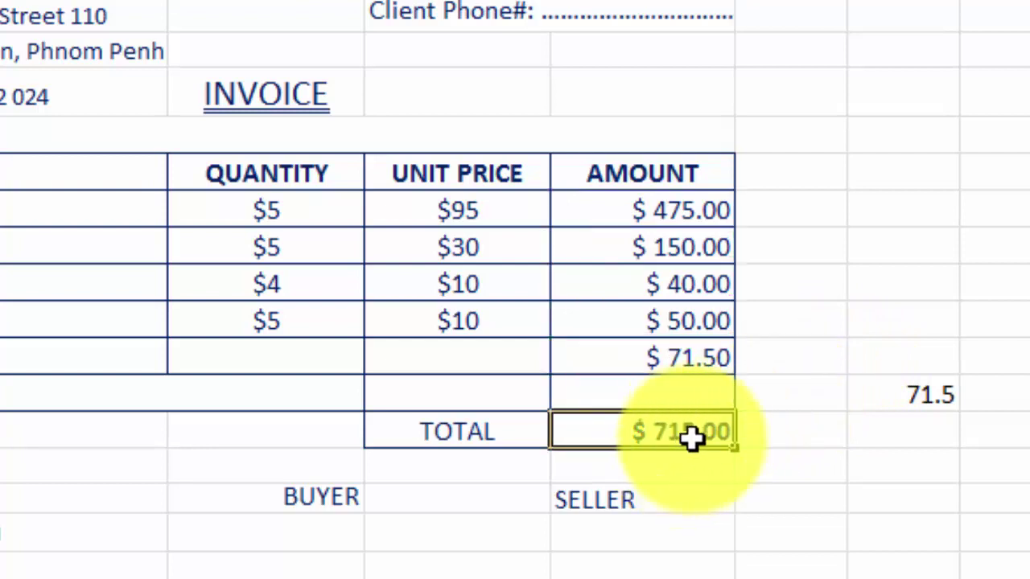
pyautogui.click(933, 397)
pyautogui.click(692, 351)
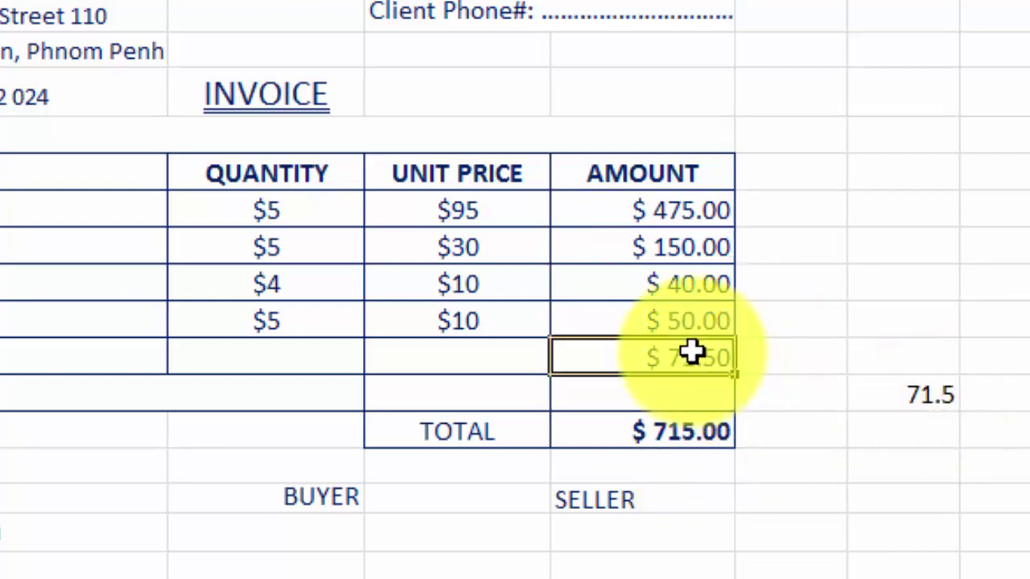
pyautogui.click(676, 437)
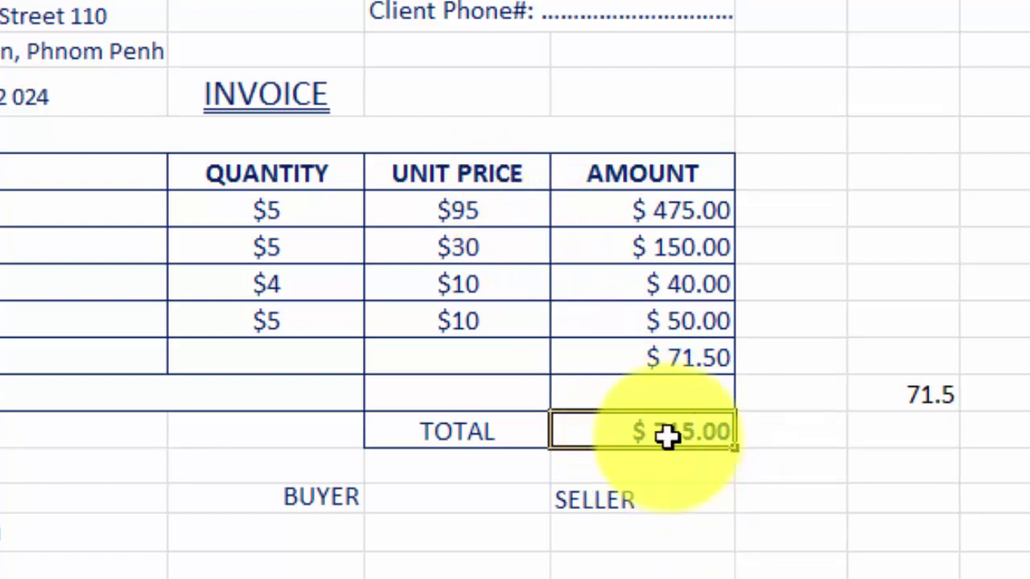
pyautogui.doubleClick(667, 435)
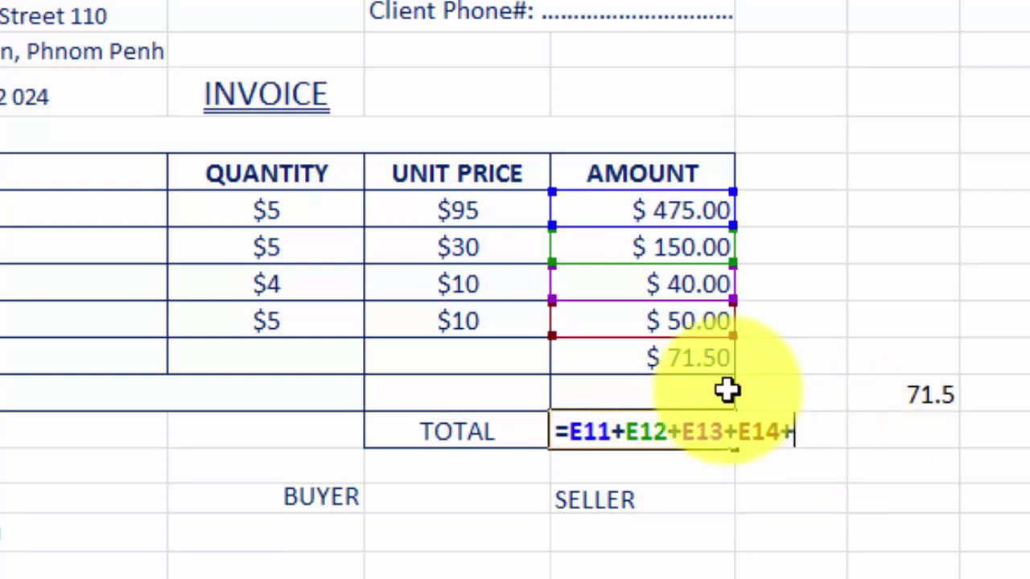
pyautogui.click(667, 358)
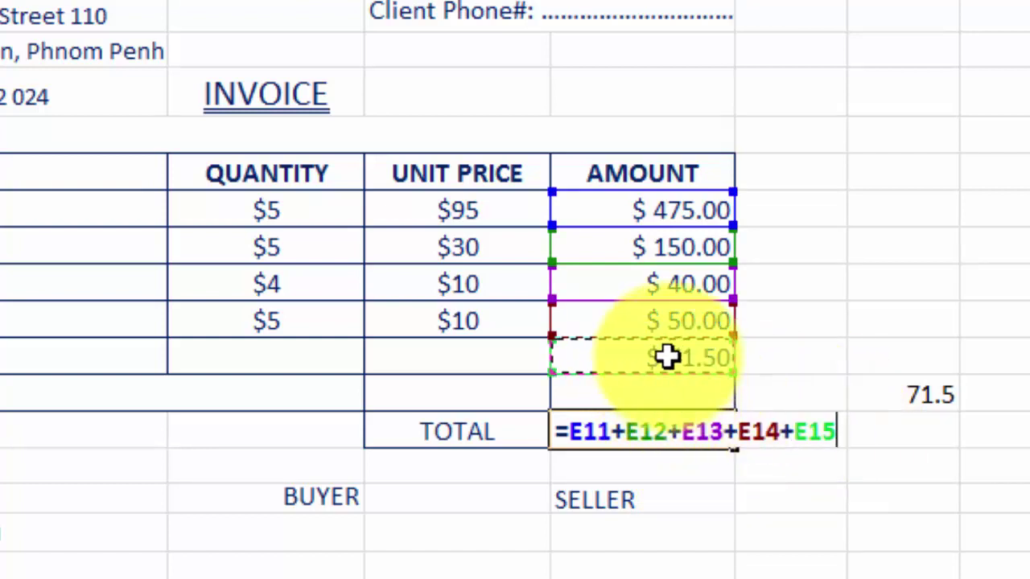
pyautogui.press('Return')
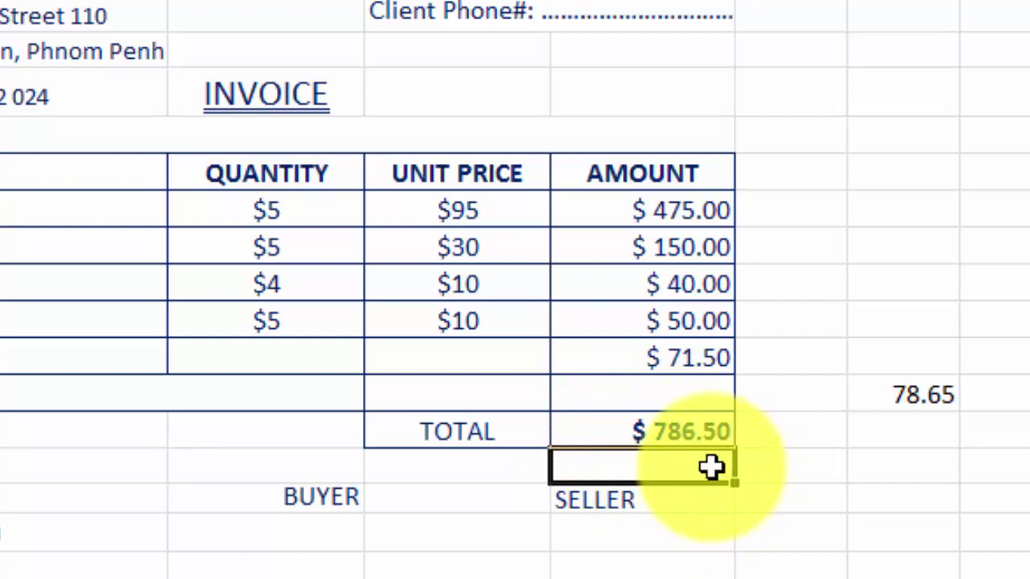
# - Delete the leftover 78.65 value and check the four amounts and $71.50 VAT
pyautogui.click(910, 394)
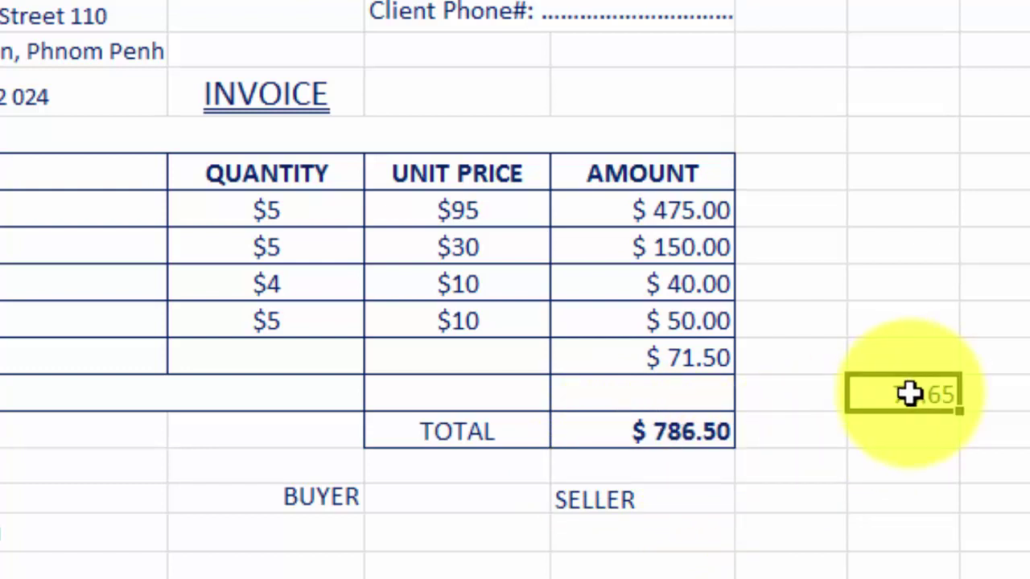
pyautogui.press('Delete')
pyautogui.click(901, 485)
pyautogui.click(647, 365)
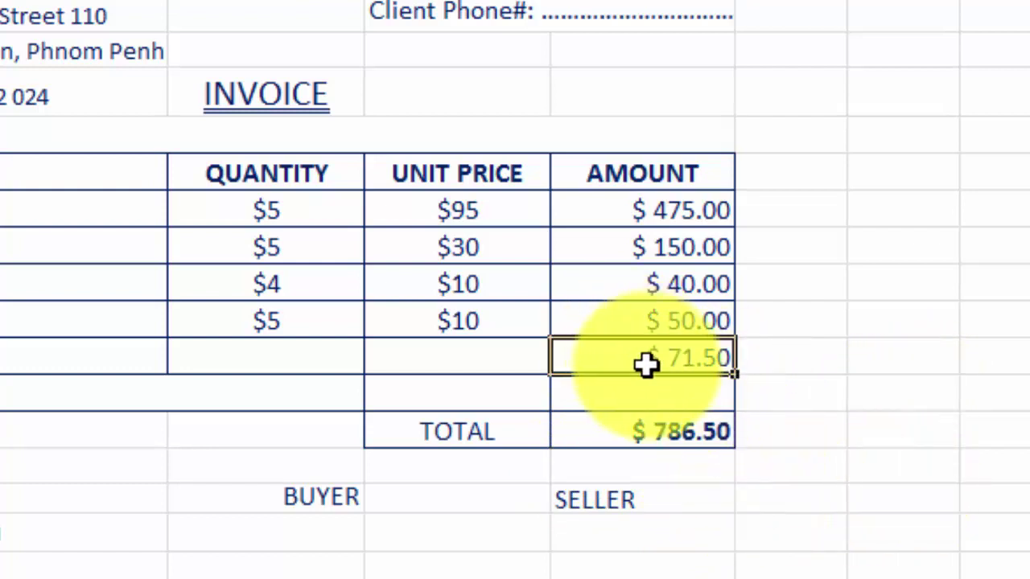
pyautogui.moveTo(657, 211); pyautogui.dragTo(657, 320)
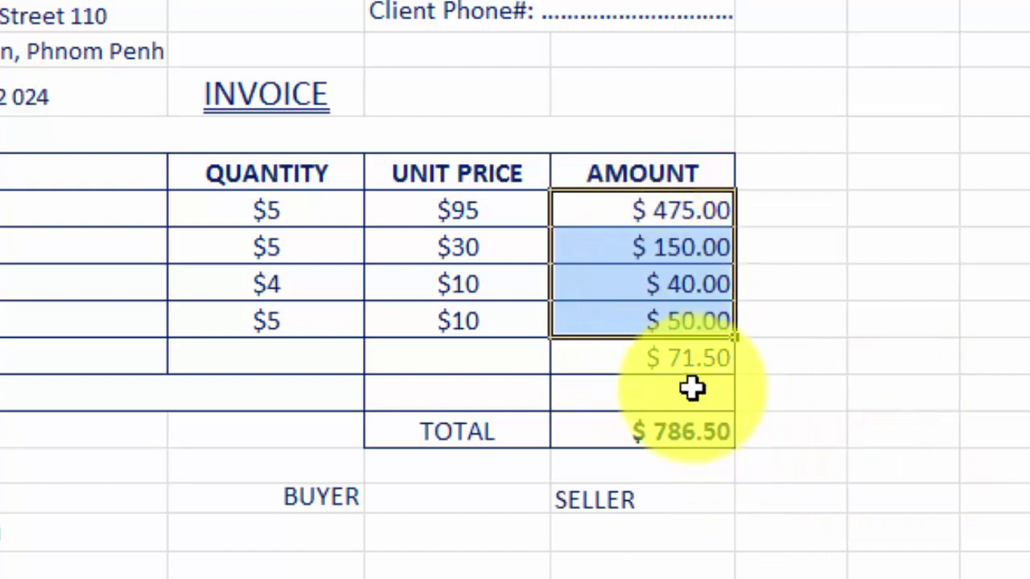
pyautogui.click(667, 360)
# - Pick empty cells in the column beside AMOUNT, next to the amounts, VAT and TOTAL
pyautogui.click(806, 359)
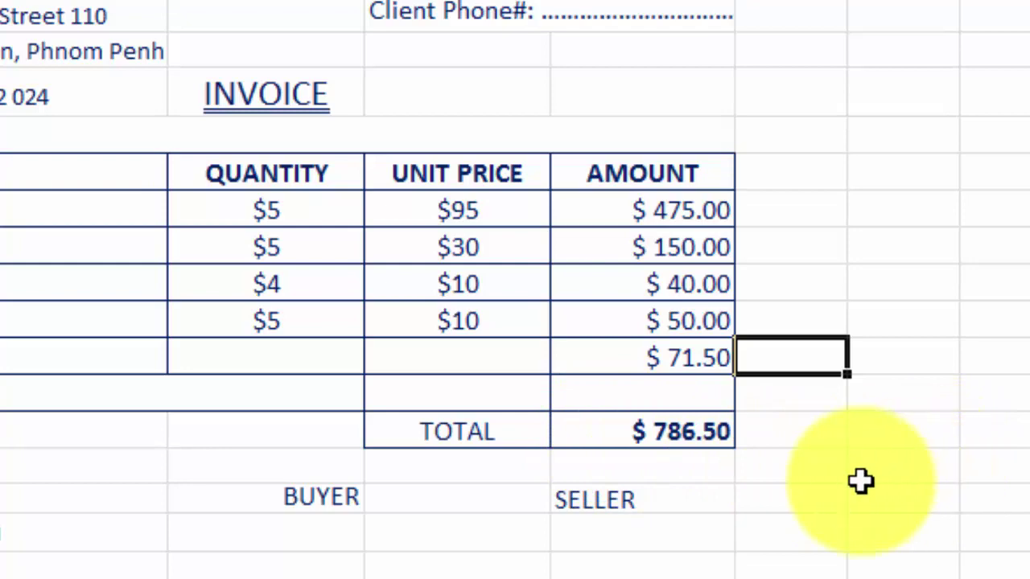
pyautogui.click(822, 483)
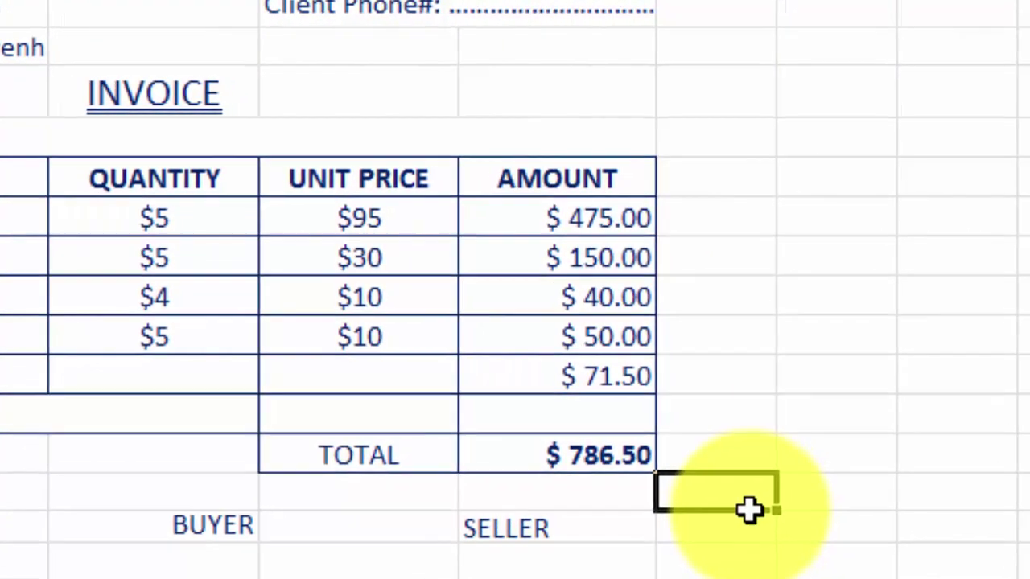
pyautogui.click(821, 260)
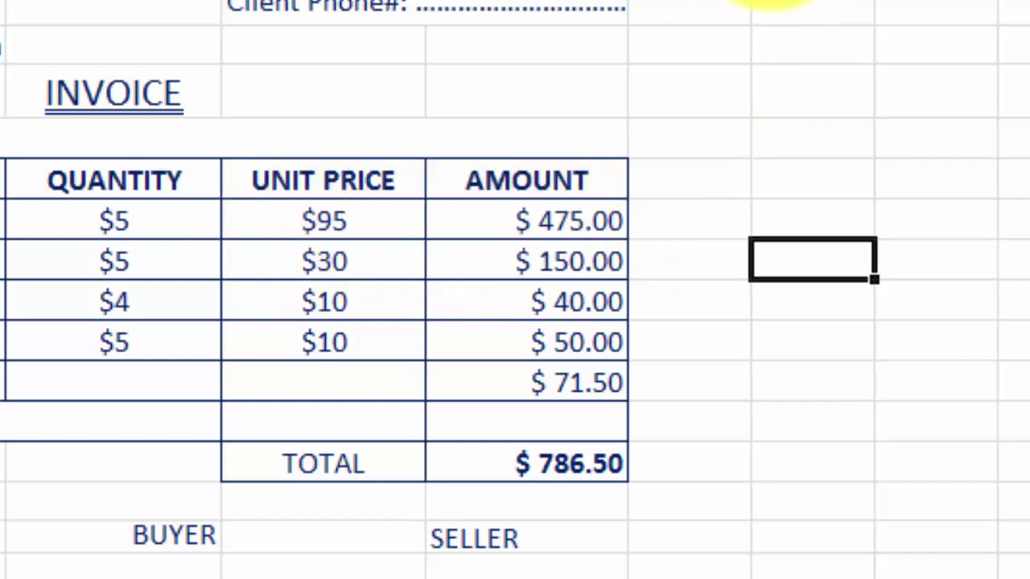
# - Widen the column beside AMOUNT and enter the heading 'Persentage'
pyautogui.moveTo(750, 4); pyautogui.dragTo(853, 4)
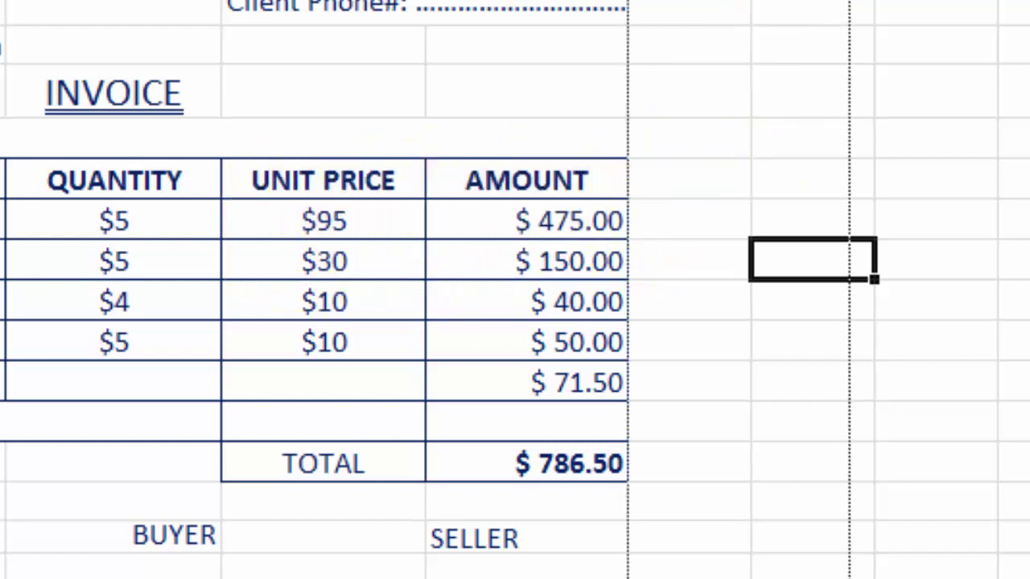
pyautogui.click(734, 183)
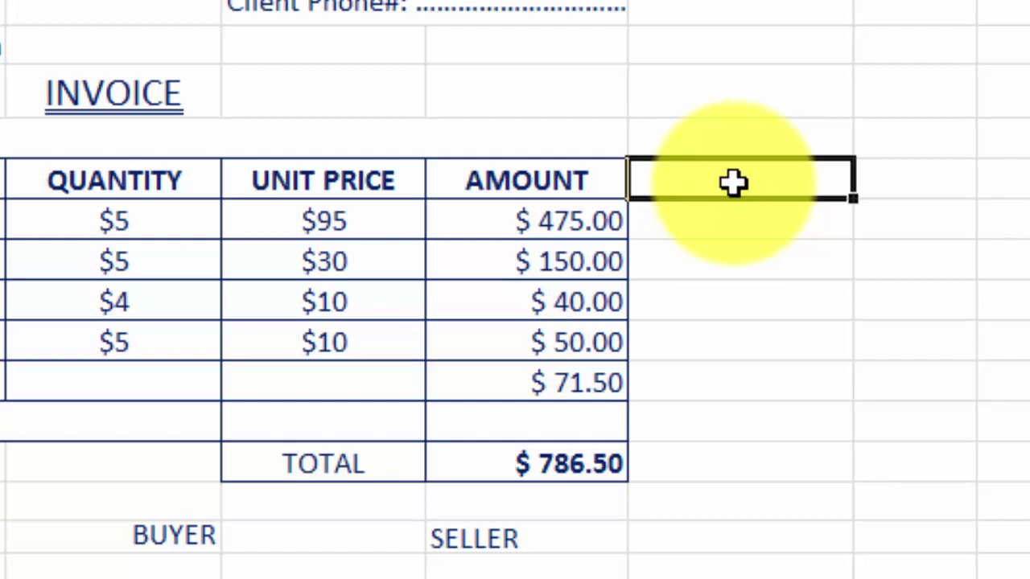
pyautogui.write('Persentage')
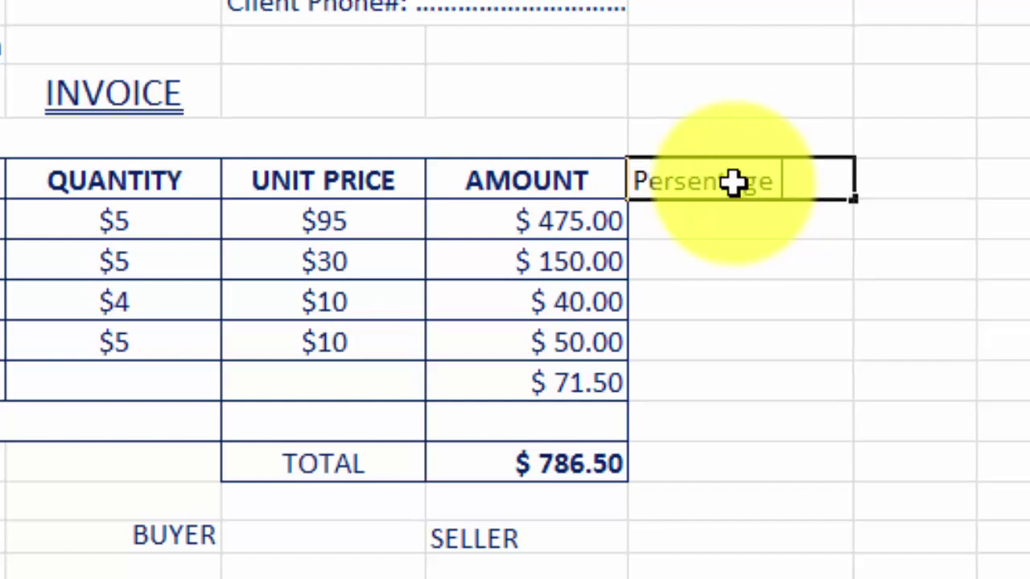
pyautogui.press('Return')
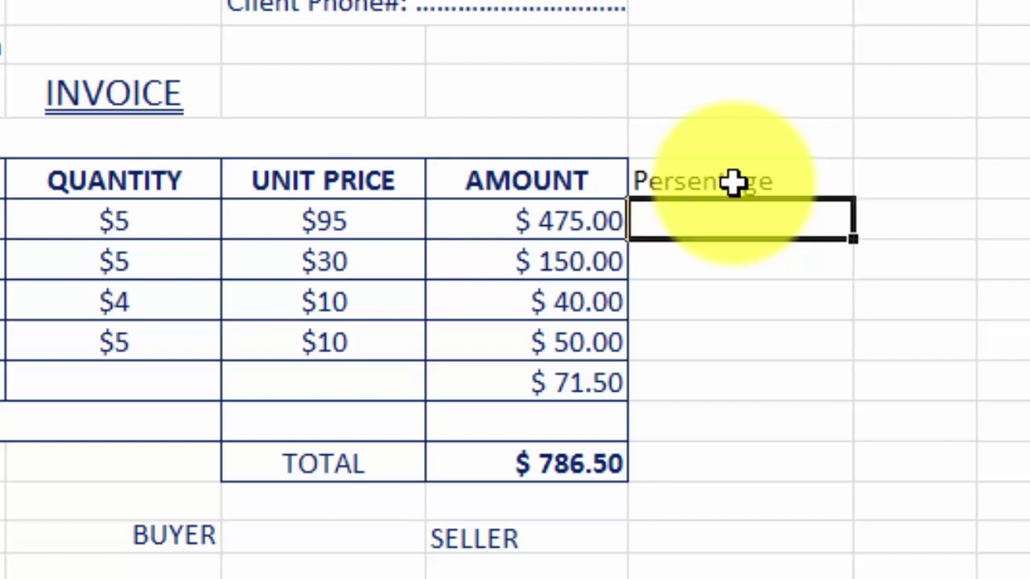
# - Centre the Persentage heading in its cell
pyautogui.click(733, 183)
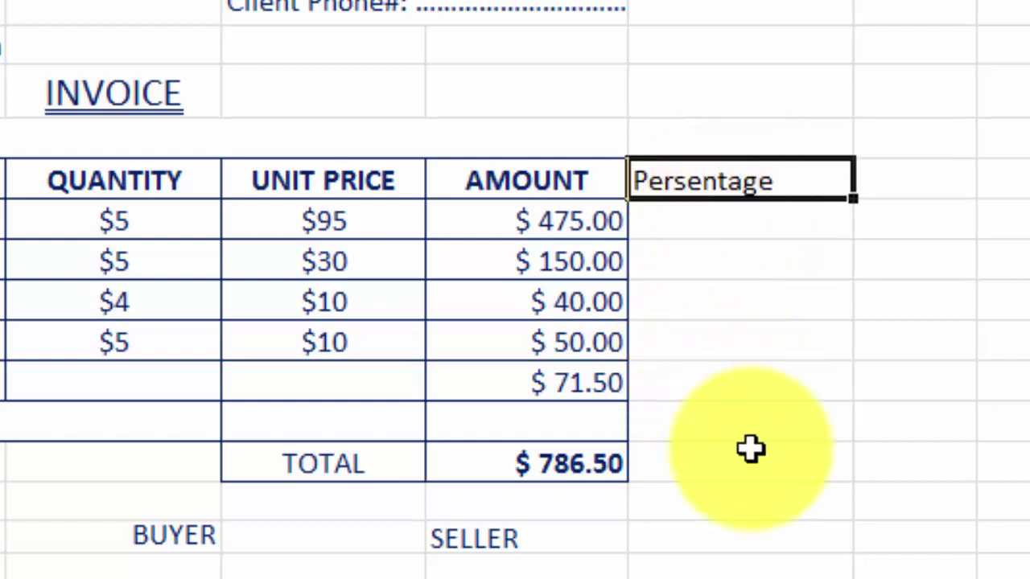
pyautogui.click(777, 463)
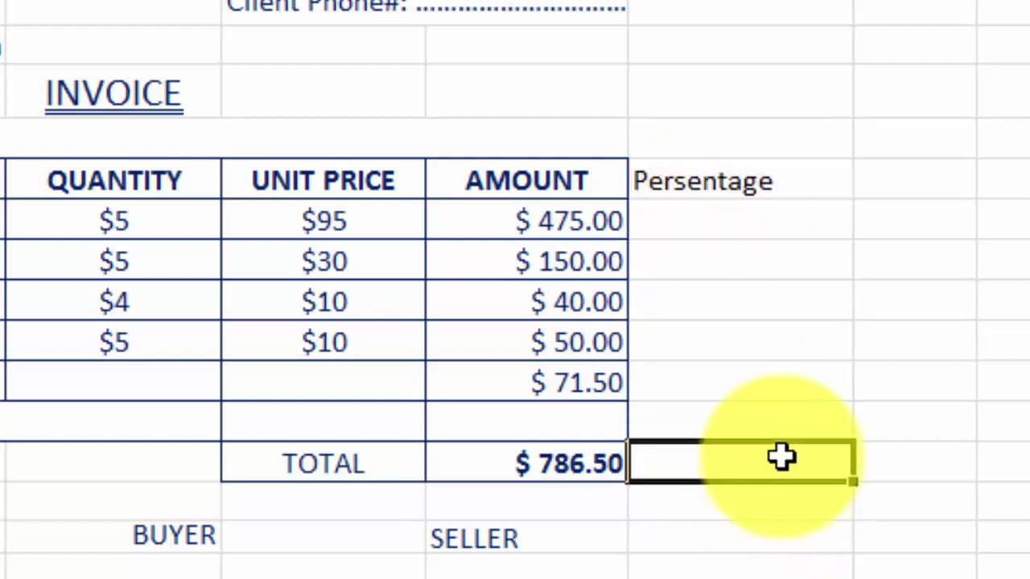
pyautogui.click(756, 183)
pyautogui.hotkey('alt', 'h')
pyautogui.press('a')
pyautogui.press('c')
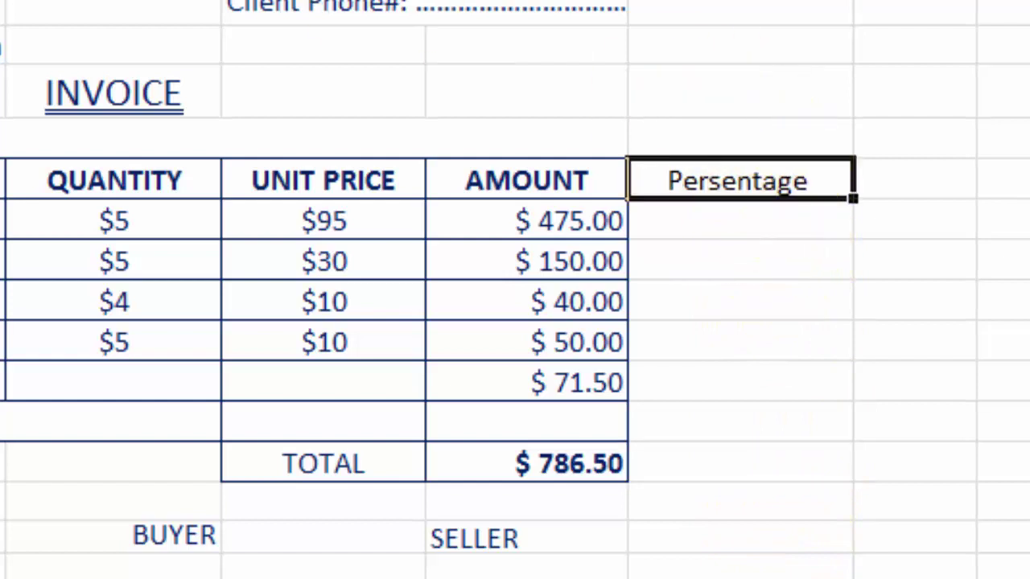
pyautogui.click(759, 385)
pyautogui.click(741, 223)
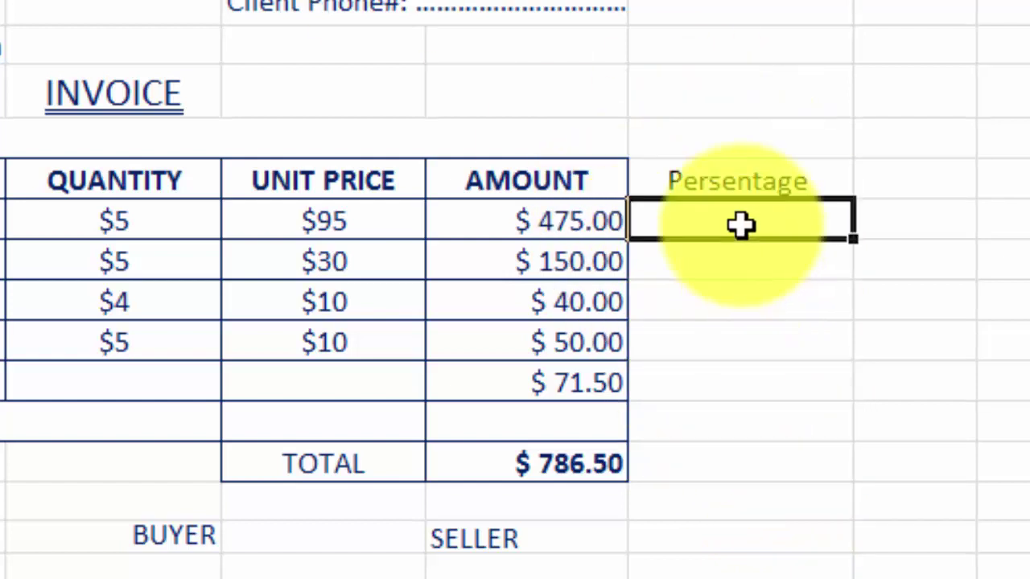
pyautogui.click(768, 464)
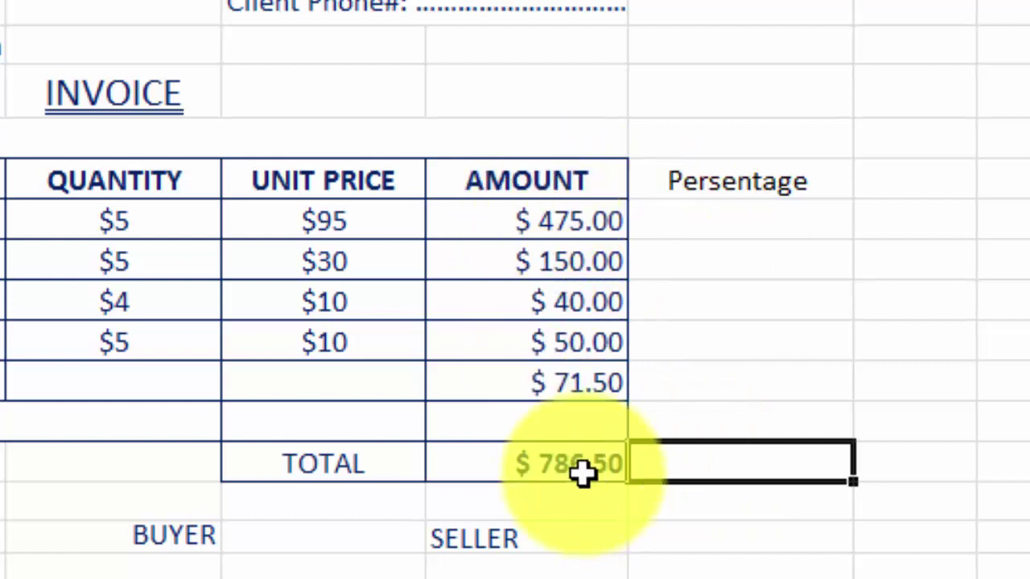
# - Enter =E11/E17 in the first Persentage cell, giving 0.603941513
pyautogui.click(748, 223)
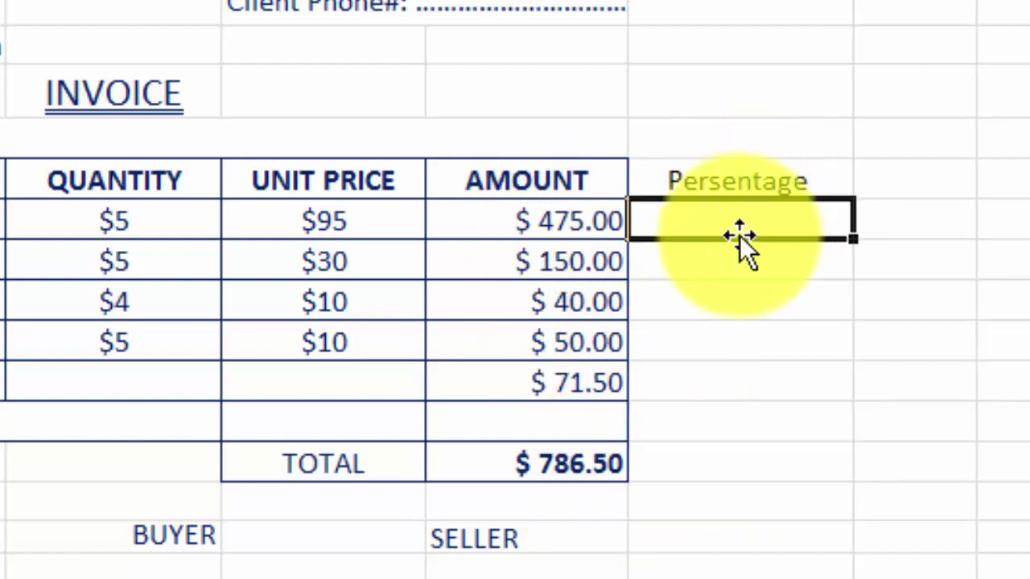
pyautogui.click(578, 217)
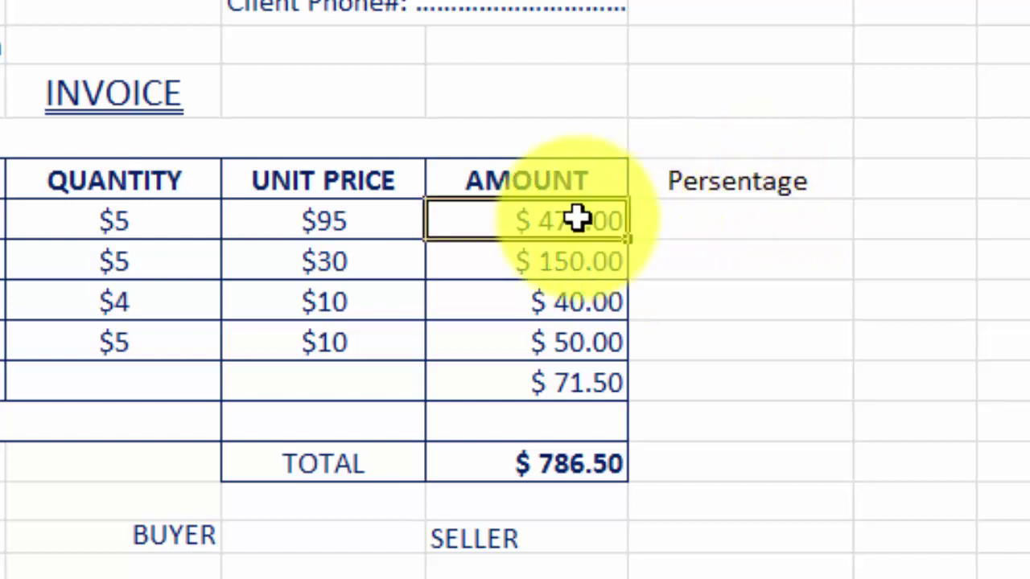
pyautogui.click(692, 221)
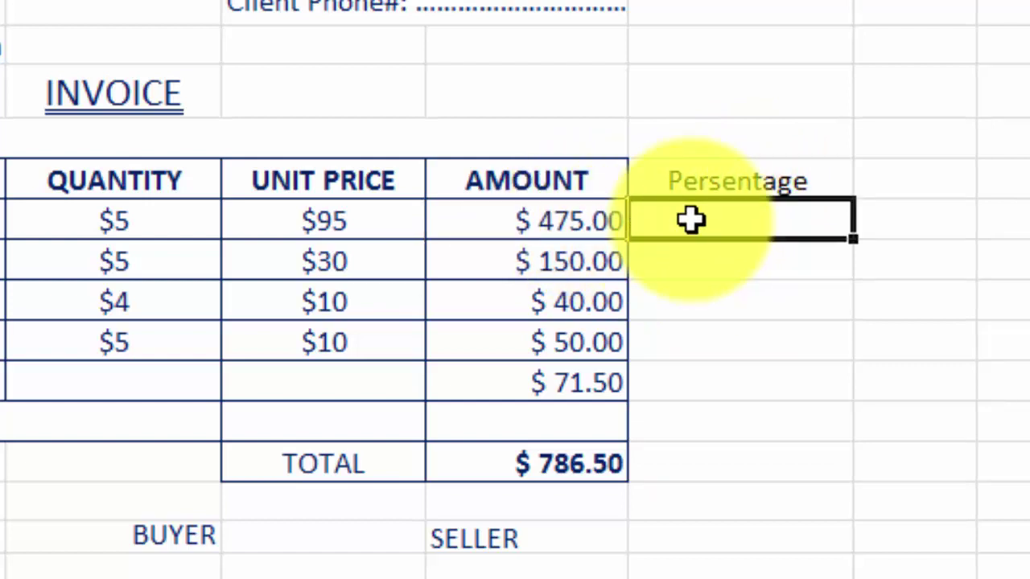
pyautogui.write('=')
pyautogui.click(591, 219)
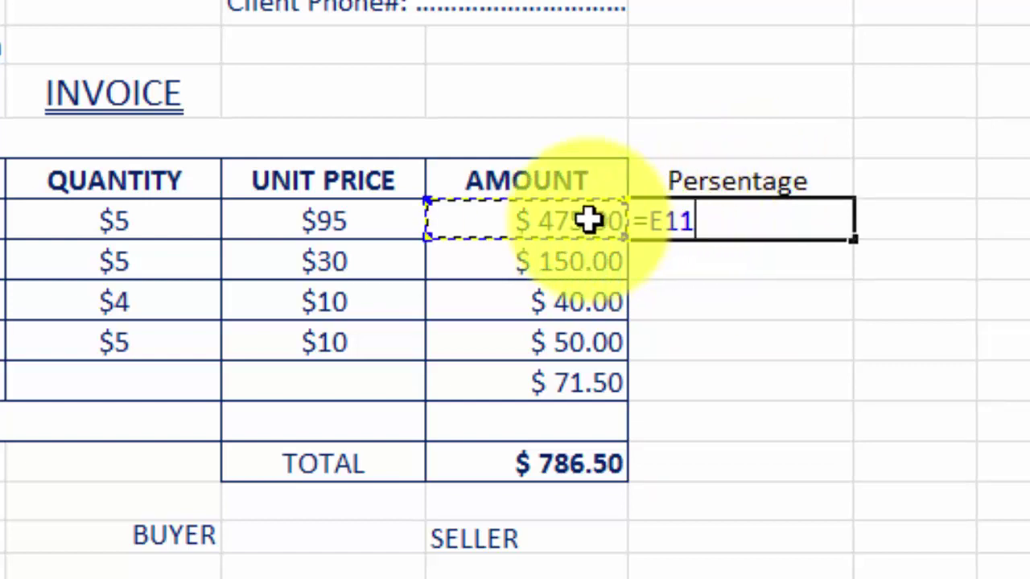
pyautogui.write('/')
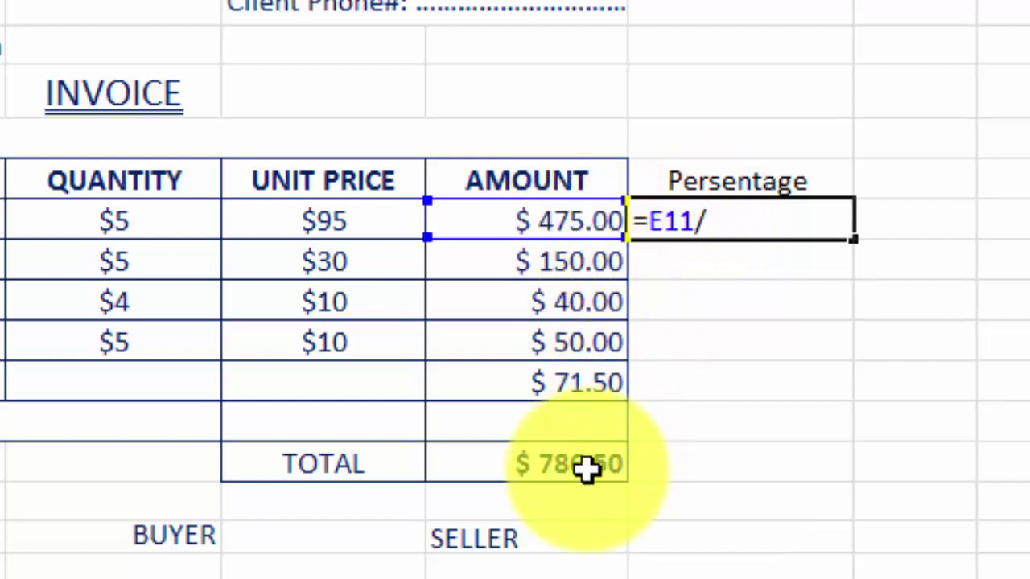
pyautogui.click(567, 469)
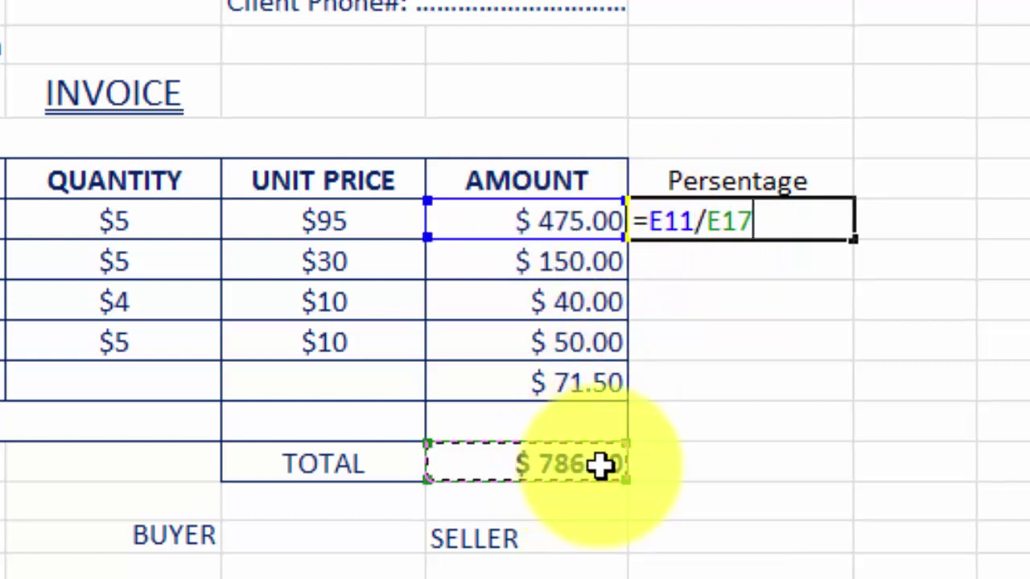
pyautogui.press('Return')
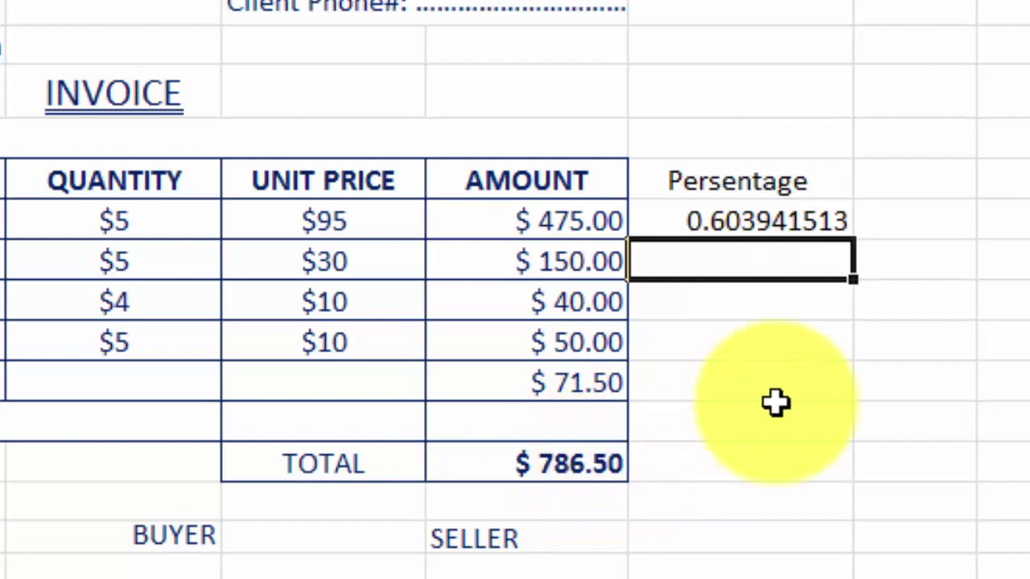
pyautogui.click(747, 225)
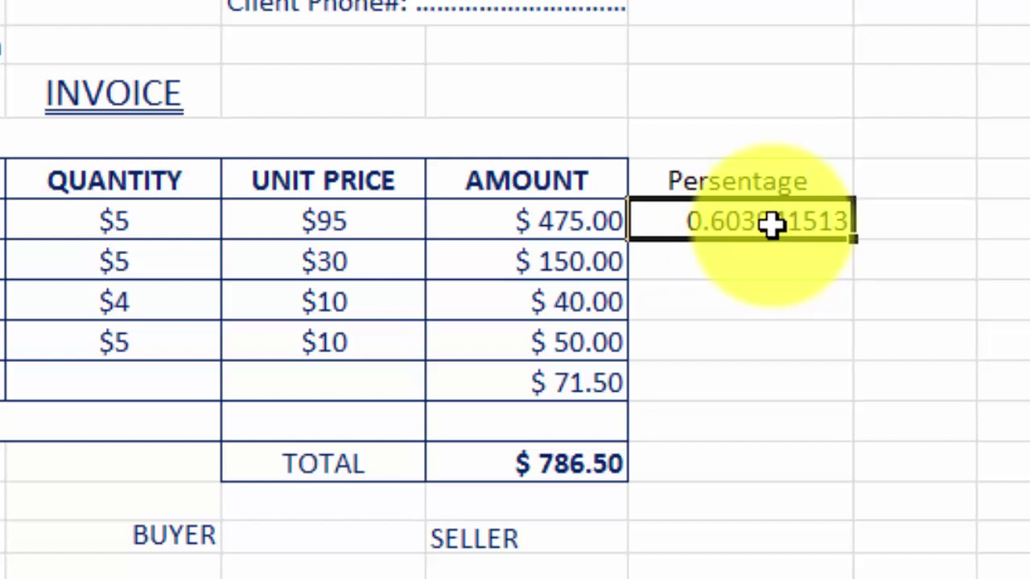
# - Format the Persentage cells down to the VAT row as percentage with two decimals (60.39%)
pyautogui.rightClick(771, 225)
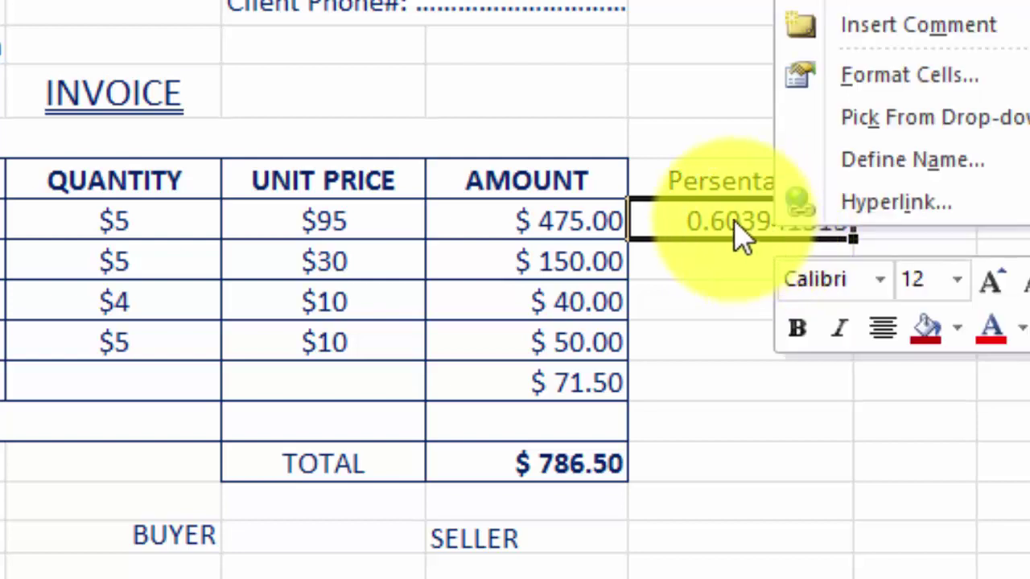
pyautogui.click(752, 219)
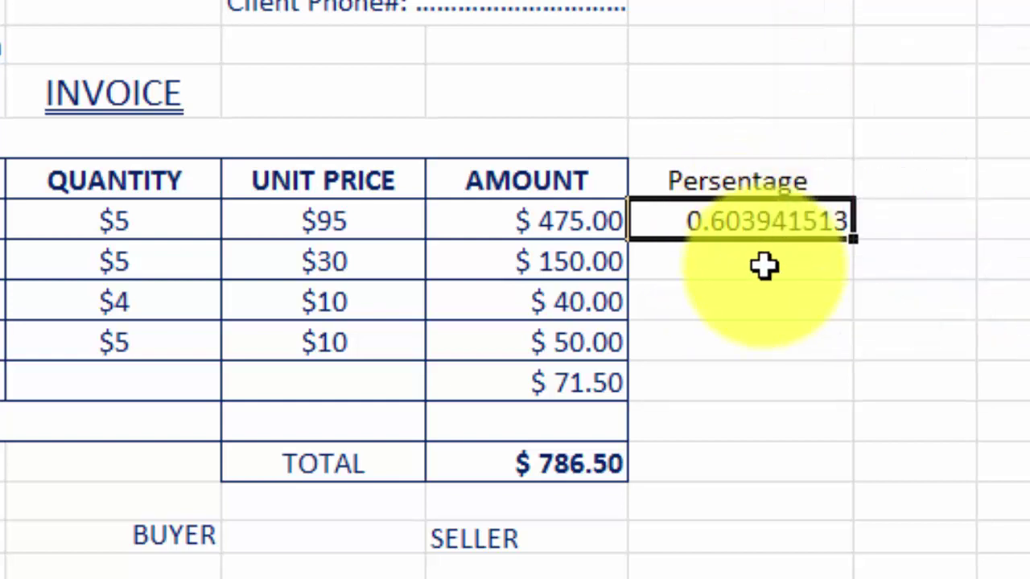
pyautogui.click(762, 264)
pyautogui.click(776, 223)
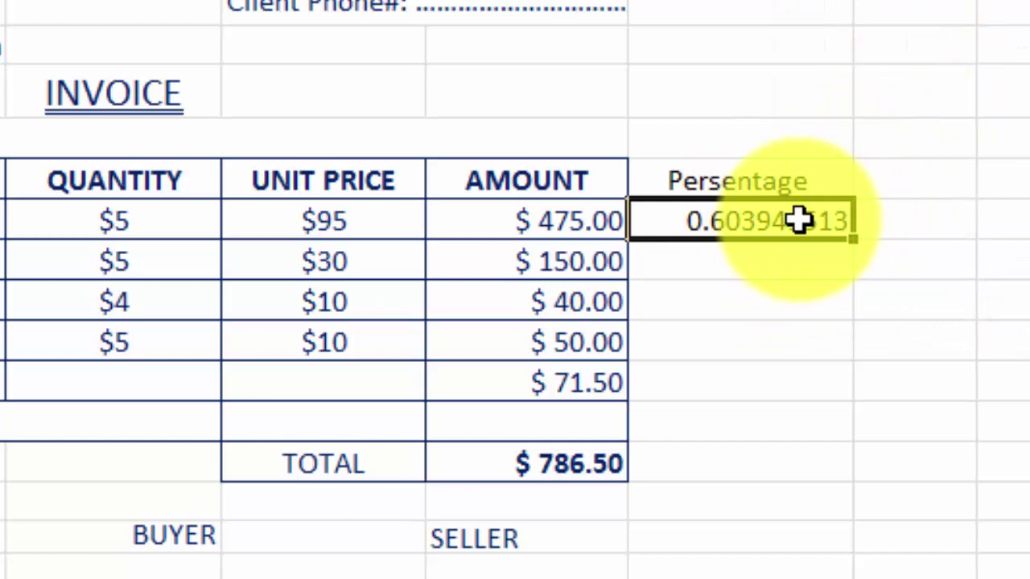
pyautogui.moveTo(799, 220); pyautogui.dragTo(786, 372)
pyautogui.rightClick(804, 339)
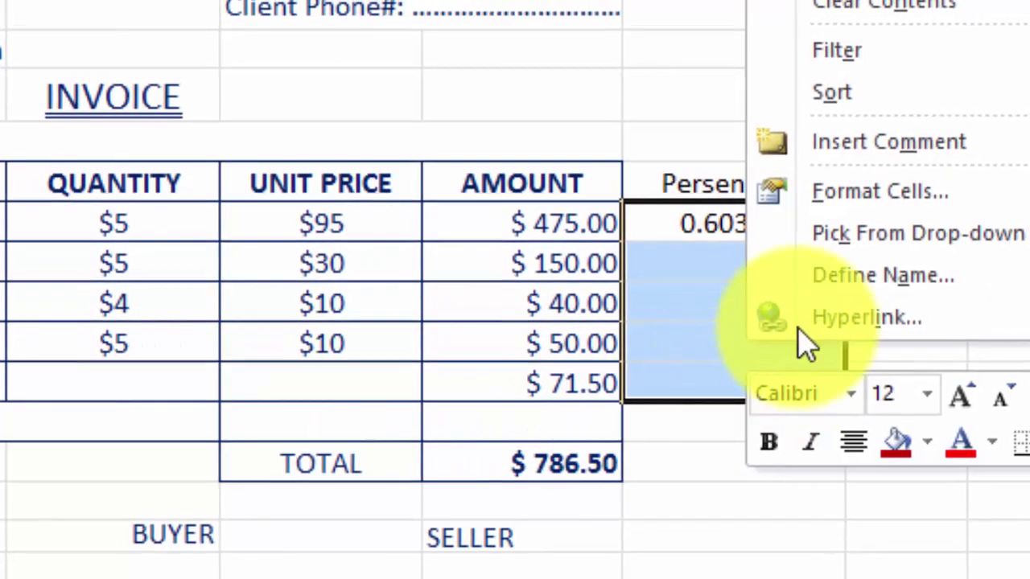
pyautogui.click(880, 192)
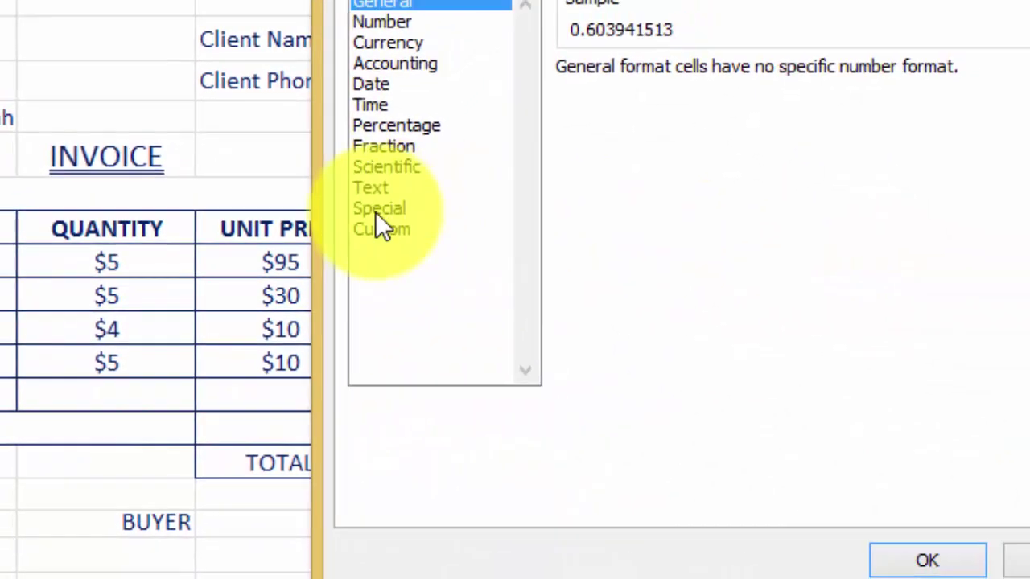
pyautogui.click(322, 194)
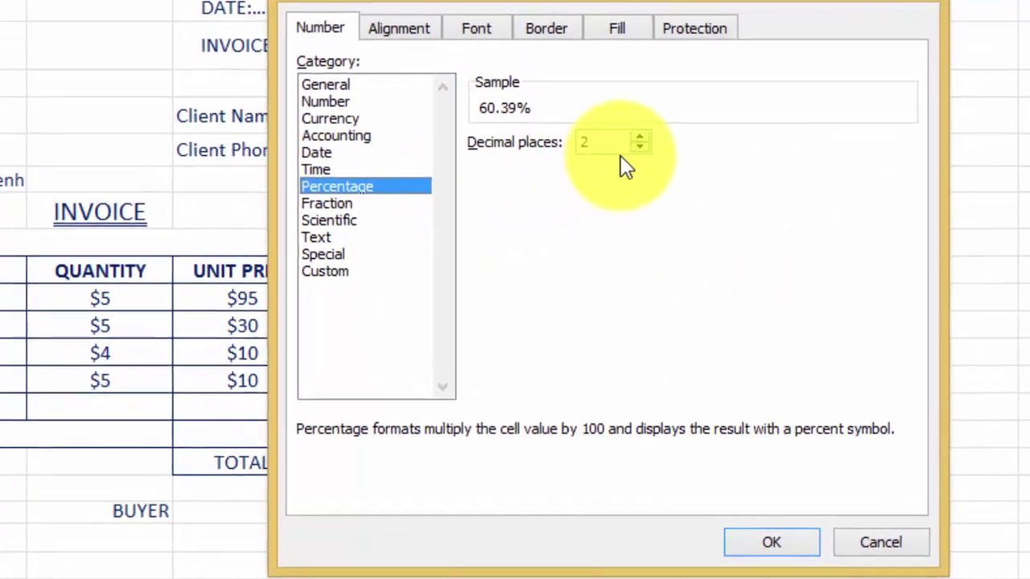
pyautogui.click(771, 542)
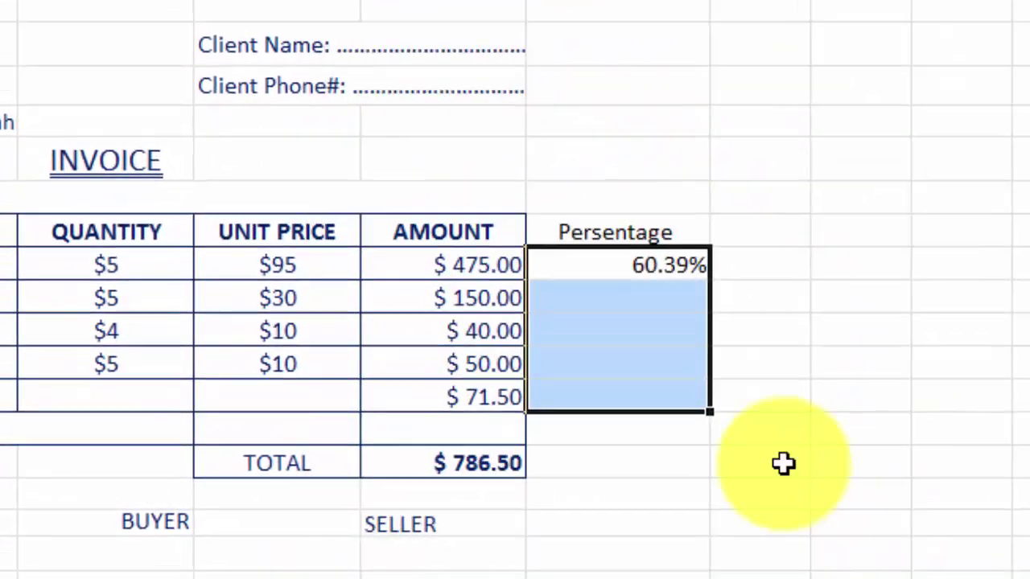
# - Centre the percentage values in the Persentage column
pyautogui.click(776, 397)
pyautogui.moveTo(635, 265); pyautogui.dragTo(630, 363)
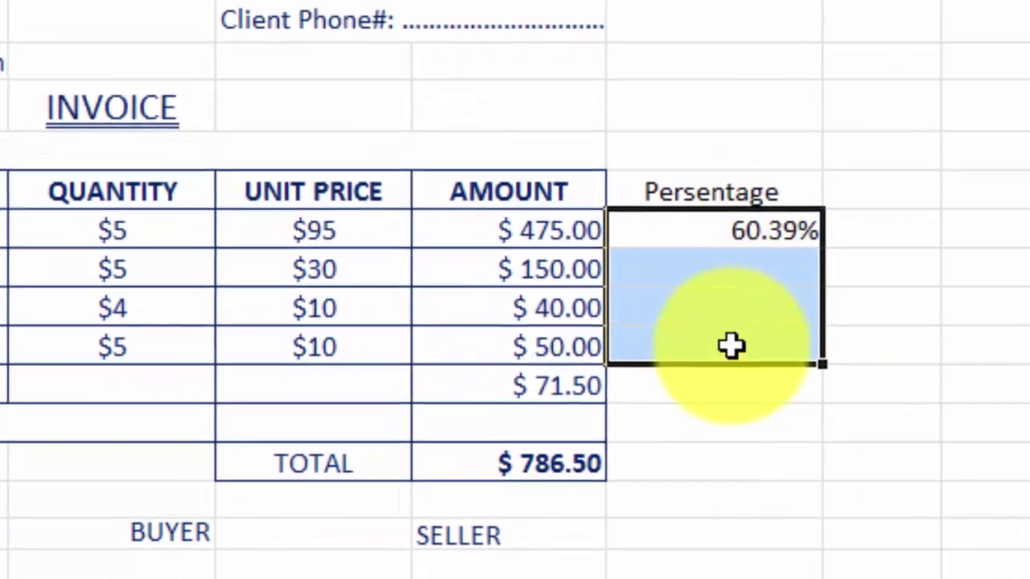
pyautogui.moveTo(730, 346); pyautogui.dragTo(732, 383)
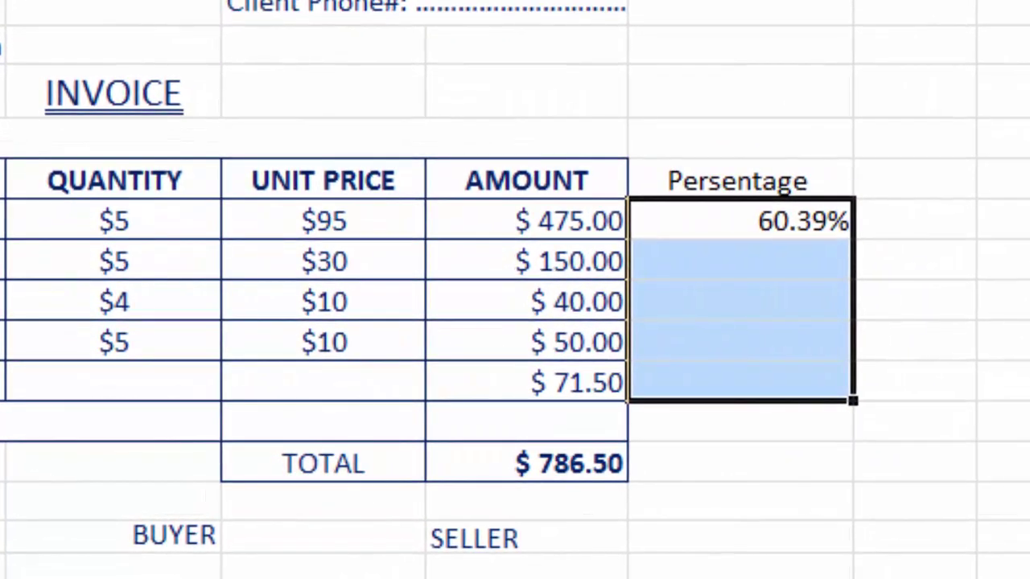
pyautogui.click(740, 462)
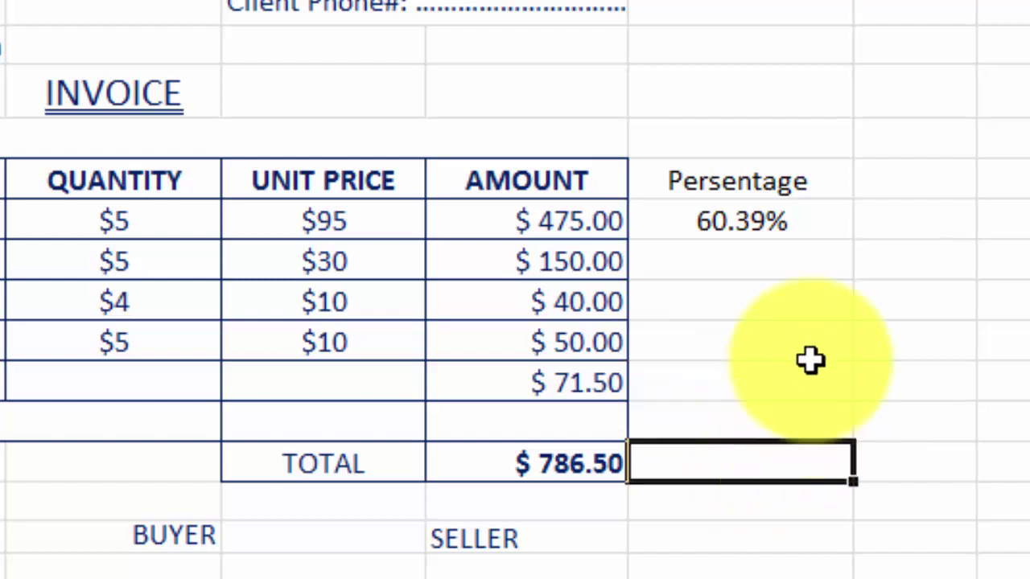
pyautogui.click(766, 256)
pyautogui.click(792, 218)
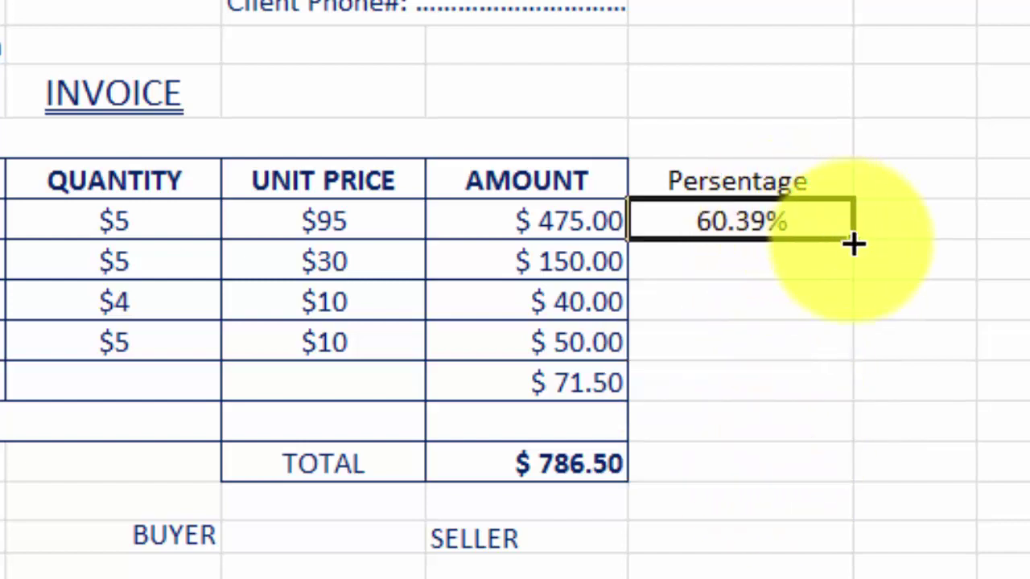
# - Fill =E11/E17 down to F15, producing #DIV/0! and #VALUE! errors, and inspect F11
pyautogui.moveTo(854, 242); pyautogui.dragTo(829, 412)
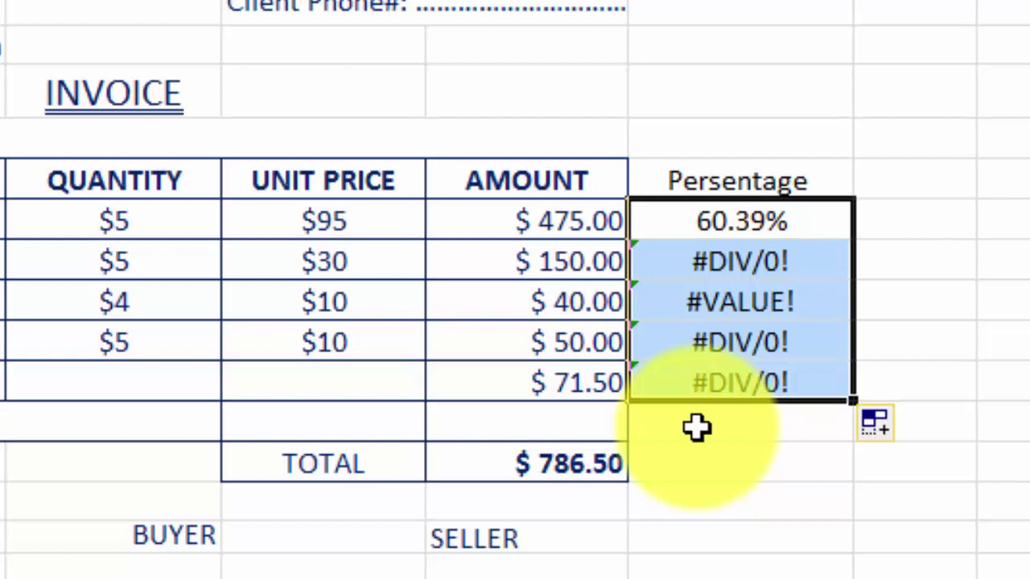
pyautogui.doubleClick(745, 214)
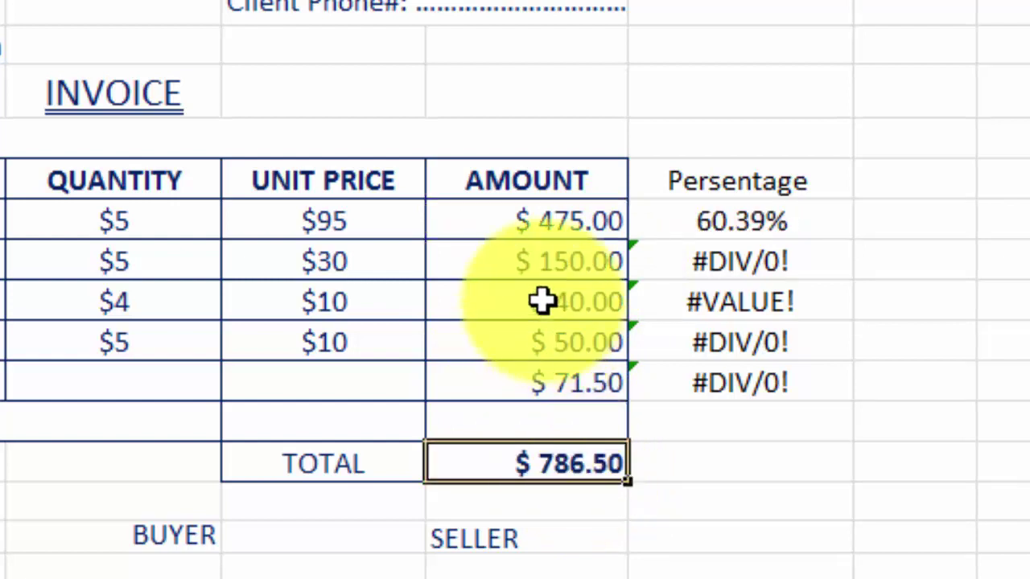
pyautogui.click(559, 260)
pyautogui.click(546, 469)
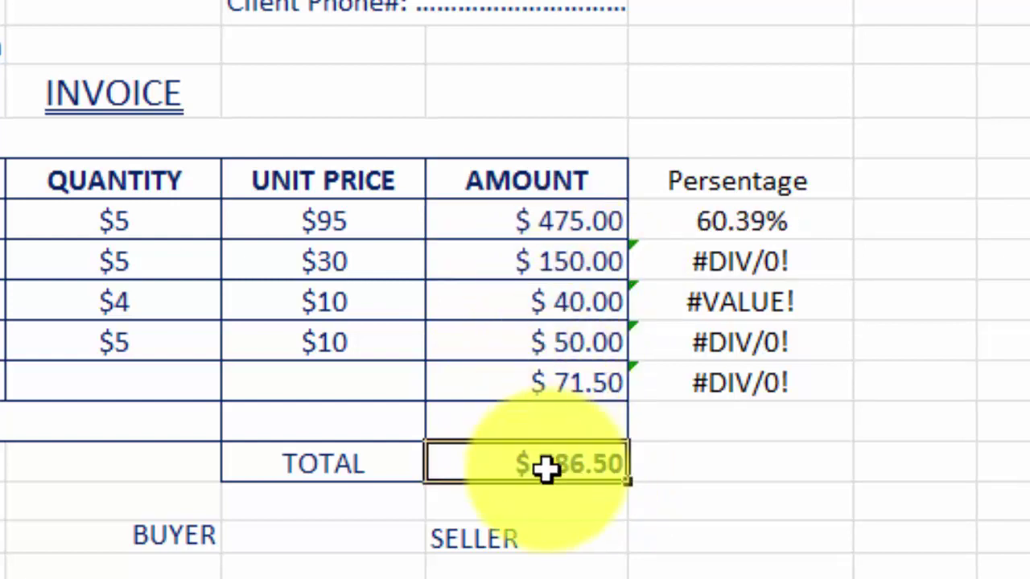
pyautogui.click(779, 258)
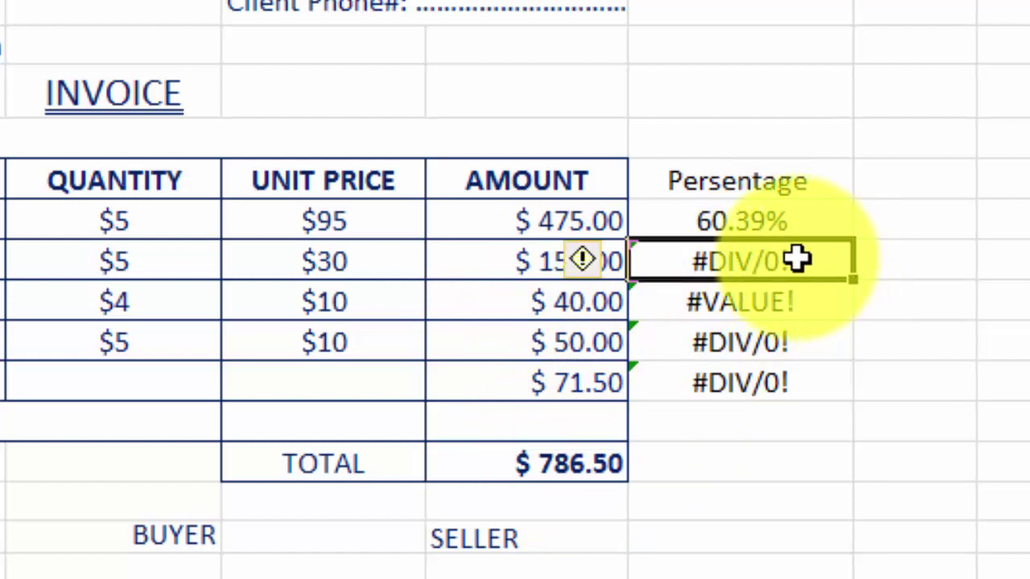
pyautogui.doubleClick(799, 259)
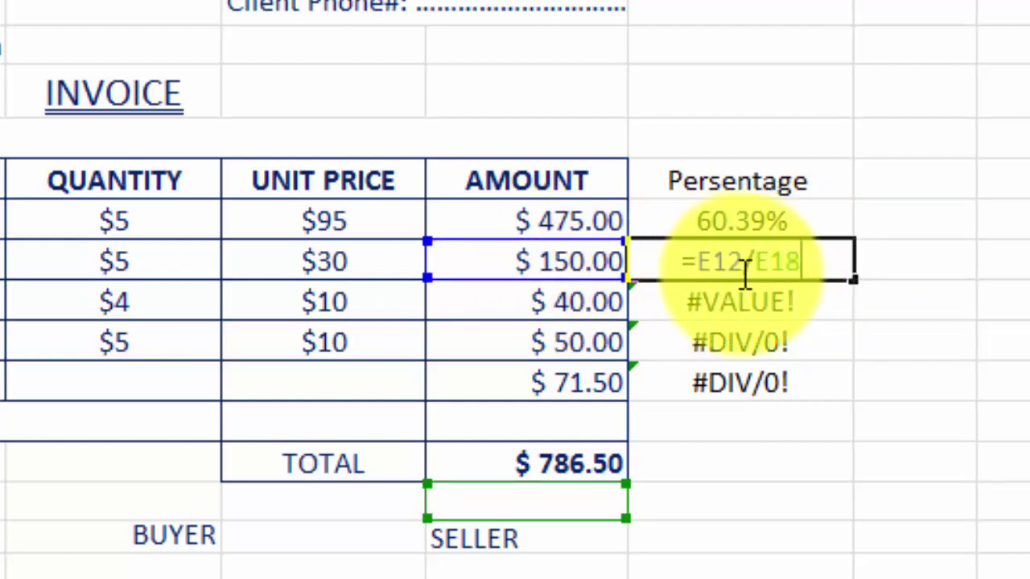
pyautogui.press('Return')
pyautogui.doubleClick(804, 311)
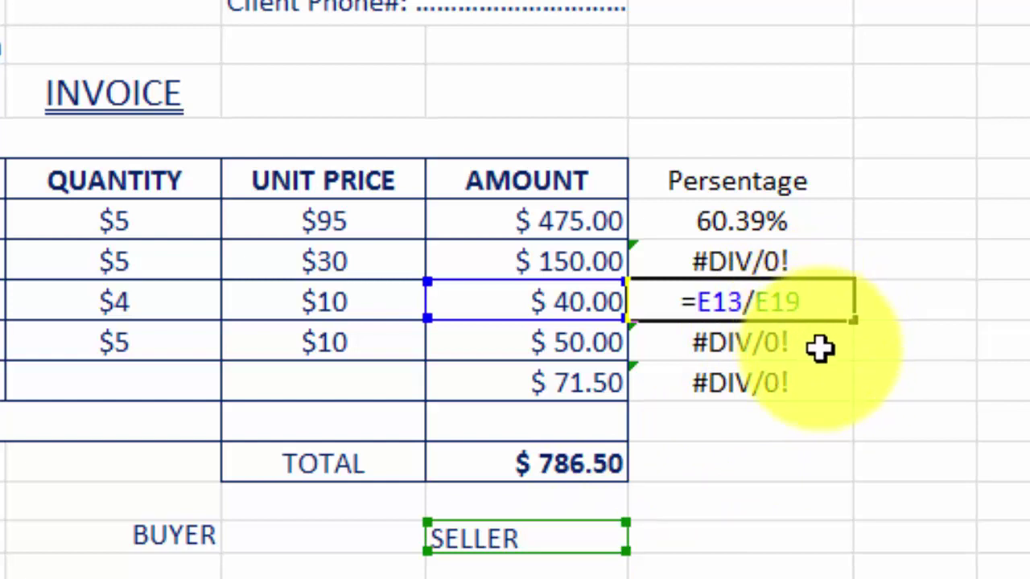
pyautogui.hotkey('ctrl', 'Return')
pyautogui.click(836, 455)
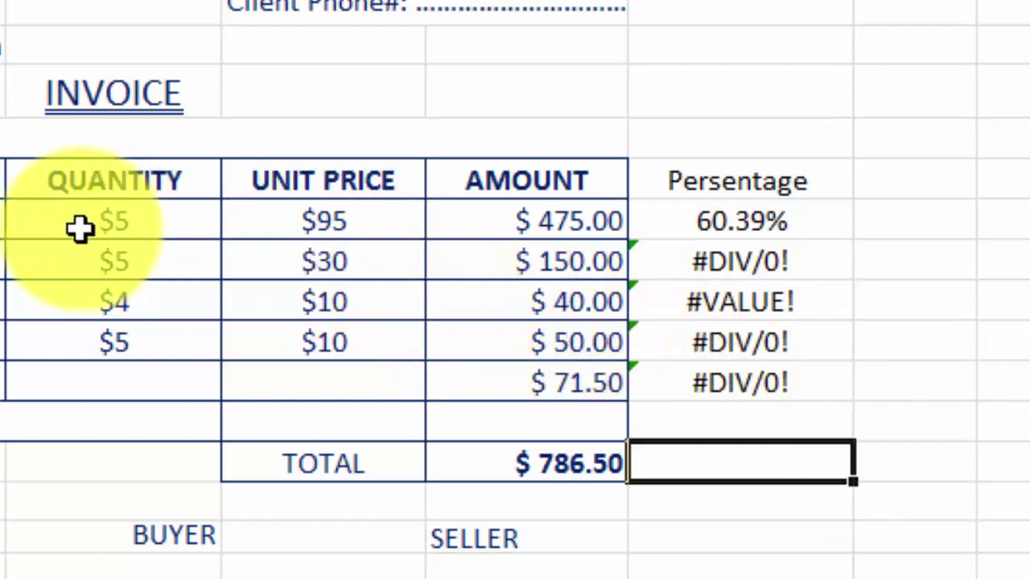
pyautogui.moveTo(142, 228); pyautogui.dragTo(317, 222)
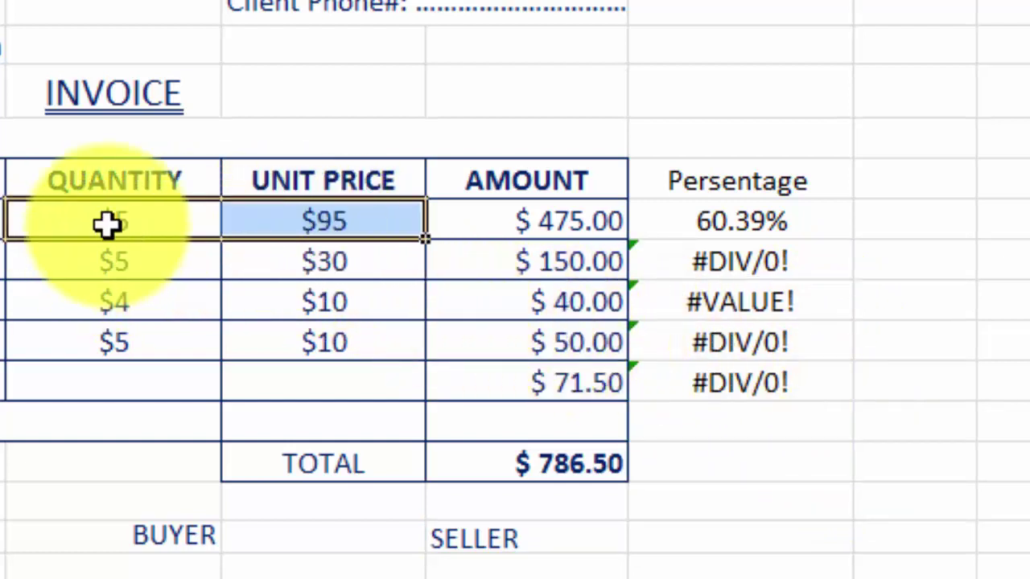
pyautogui.click(547, 226)
pyautogui.doubleClick(547, 225)
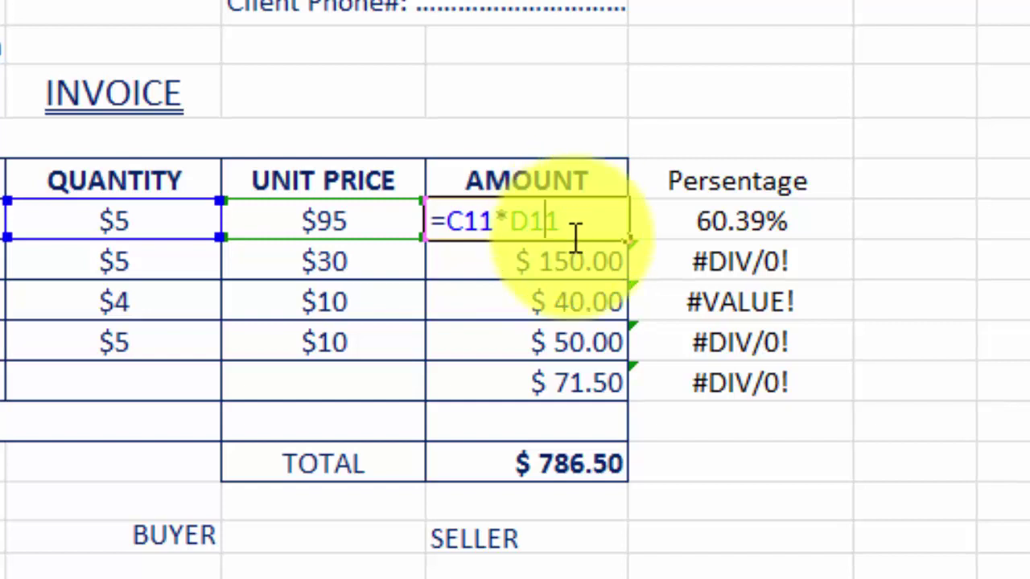
pyautogui.click(473, 268)
pyautogui.doubleClick(474, 269)
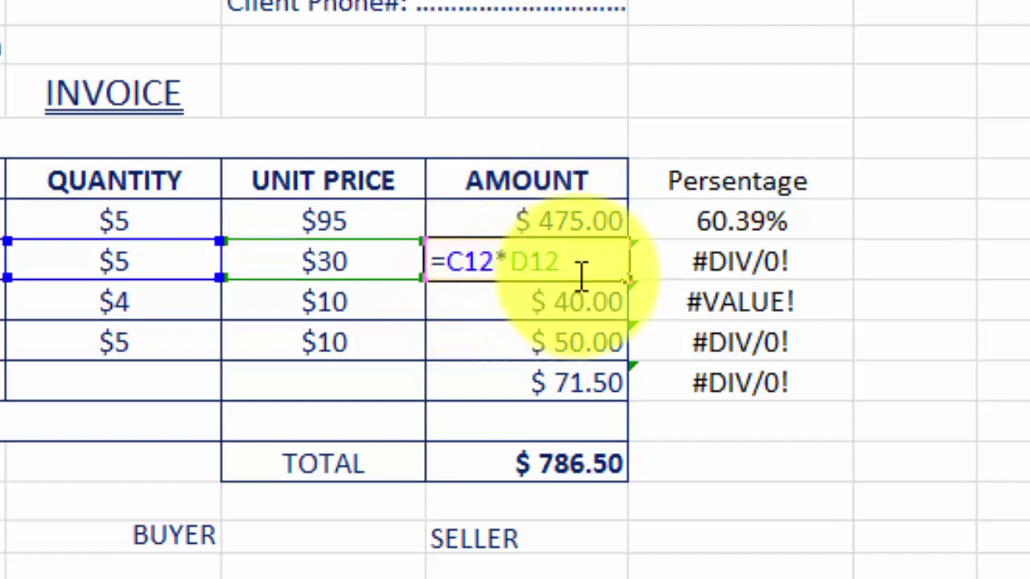
pyautogui.click(518, 299)
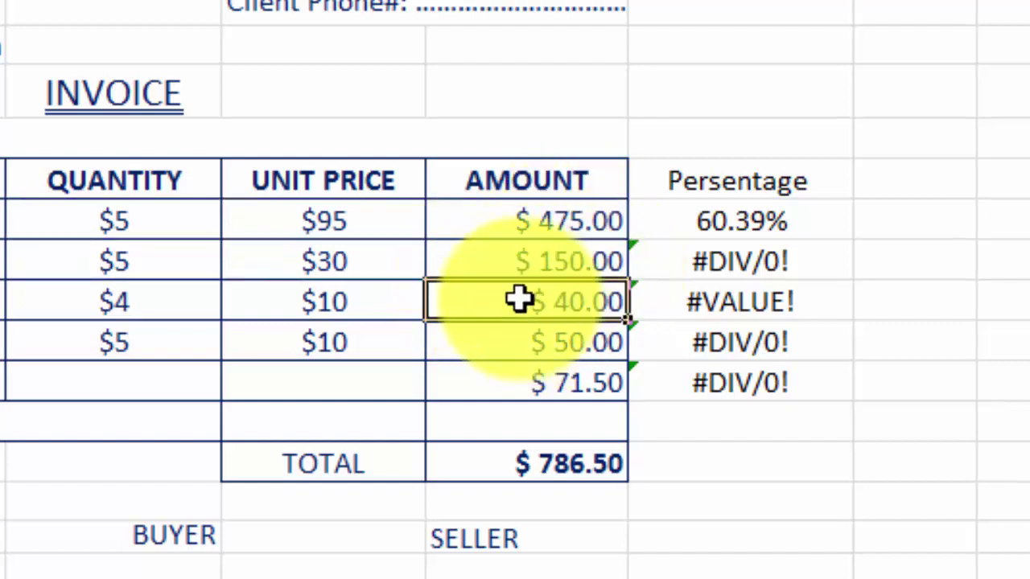
pyautogui.doubleClick(519, 300)
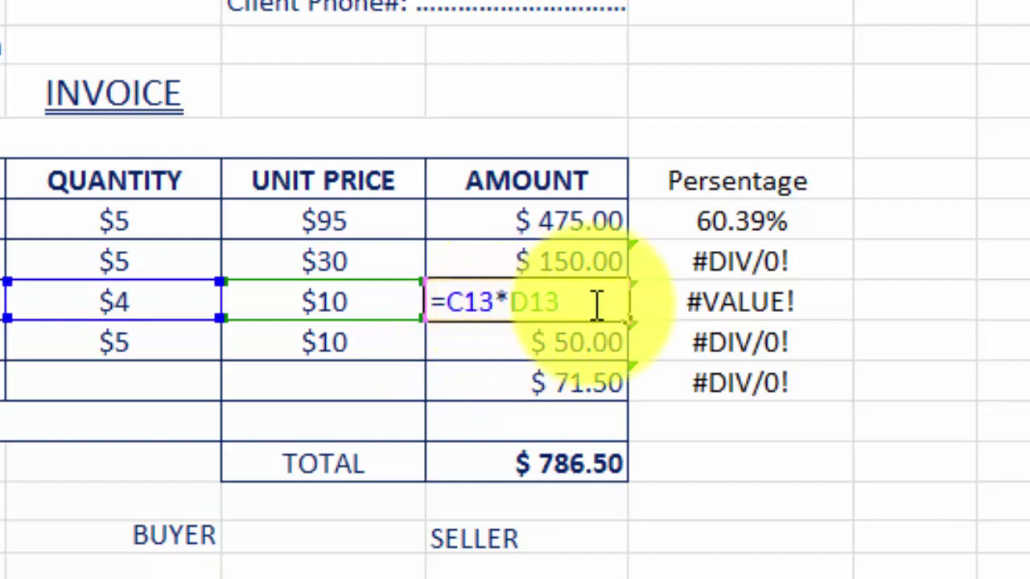
pyautogui.click(504, 347)
pyautogui.doubleClick(504, 348)
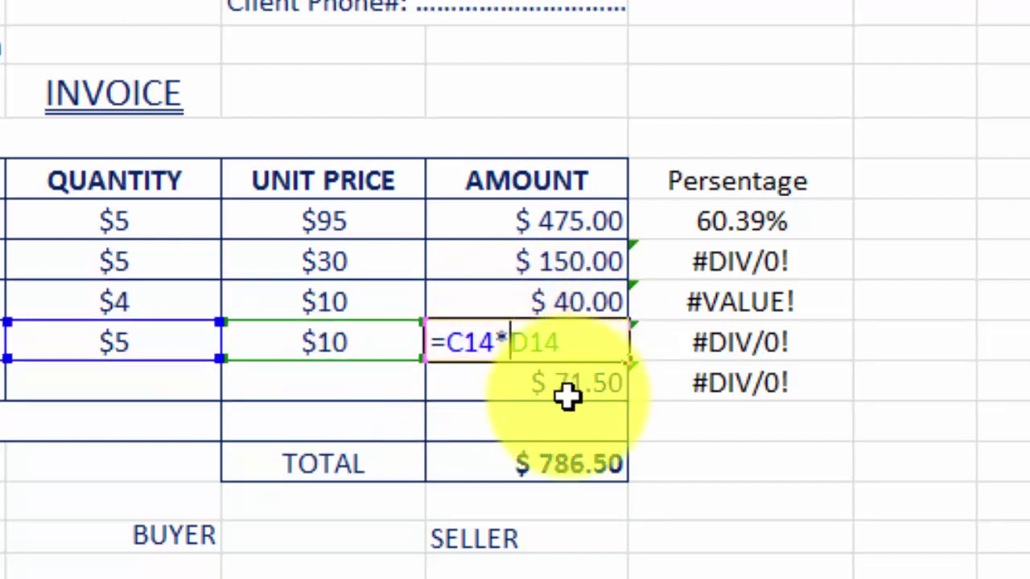
pyautogui.click(535, 389)
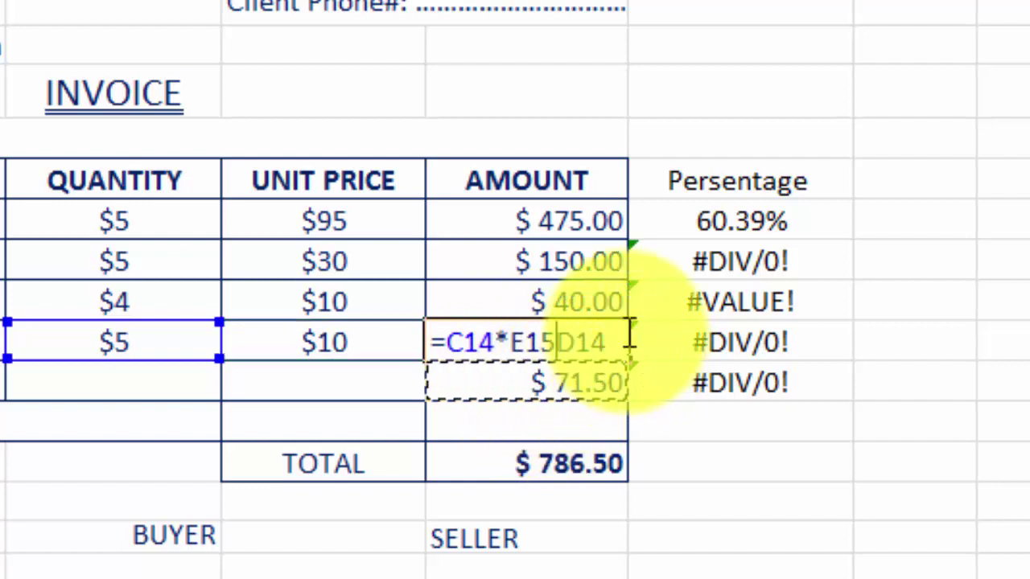
pyautogui.press('Escape')
pyautogui.moveTo(793, 261); pyautogui.dragTo(802, 336)
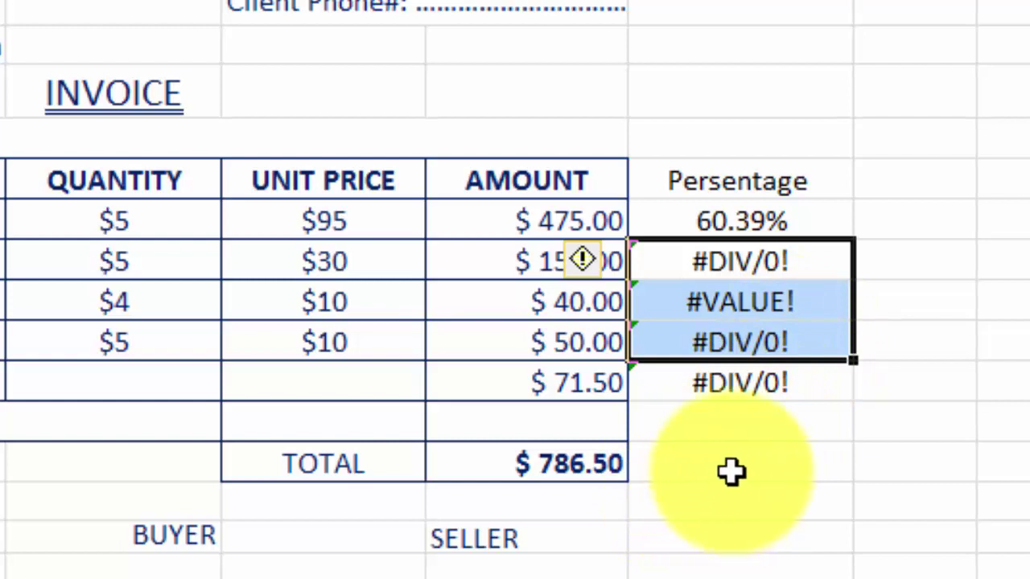
# - Change F11's formula to =E11/$E$17, locking the total as an absolute reference
pyautogui.click(748, 426)
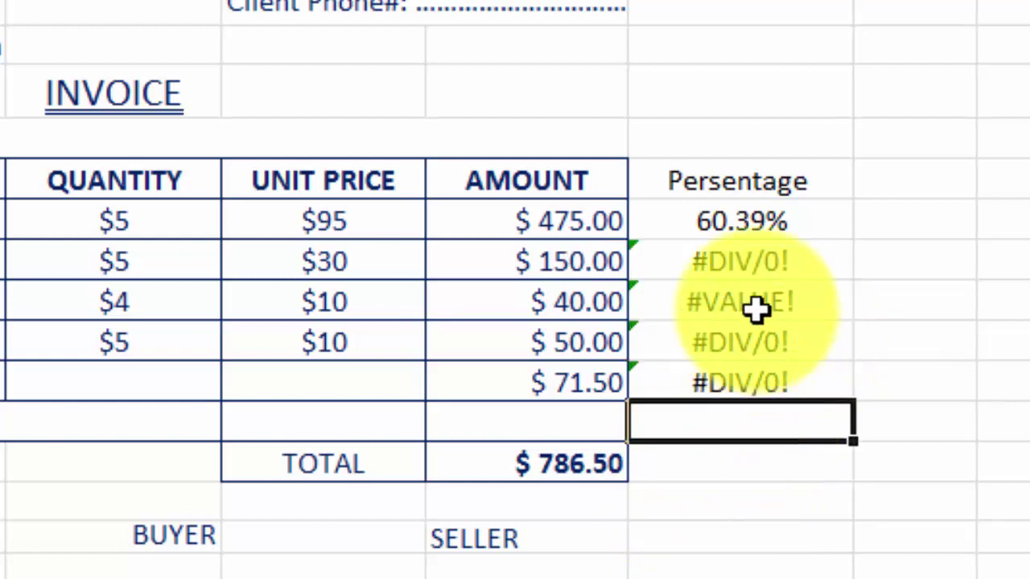
pyautogui.click(799, 265)
pyautogui.doubleClick(804, 262)
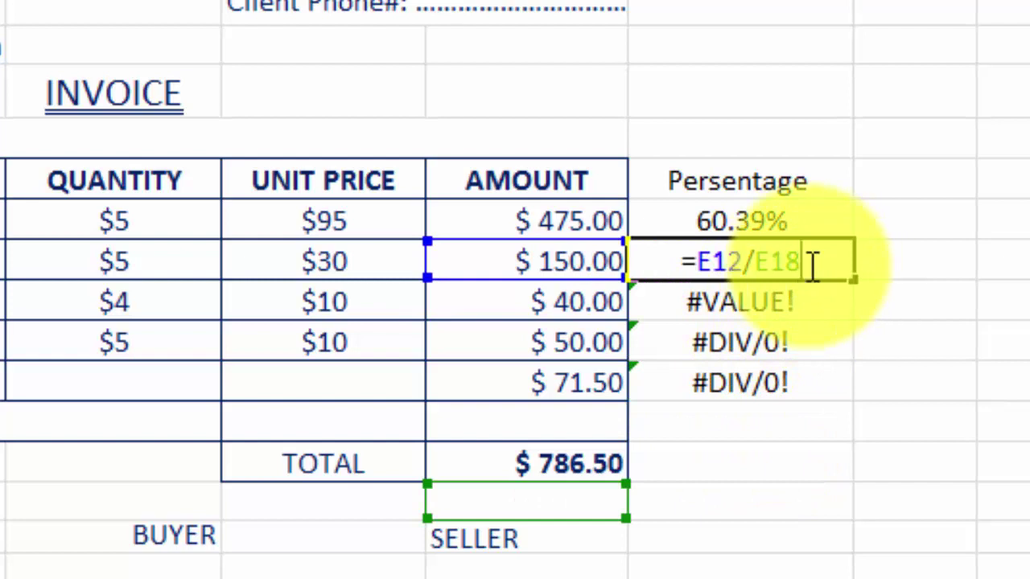
pyautogui.doubleClick(765, 223)
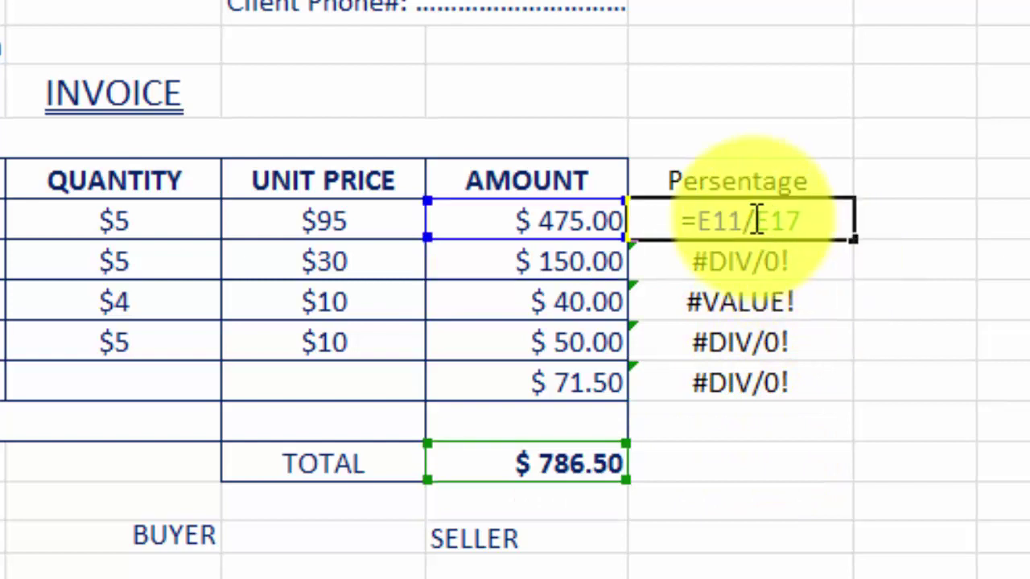
pyautogui.write('$')
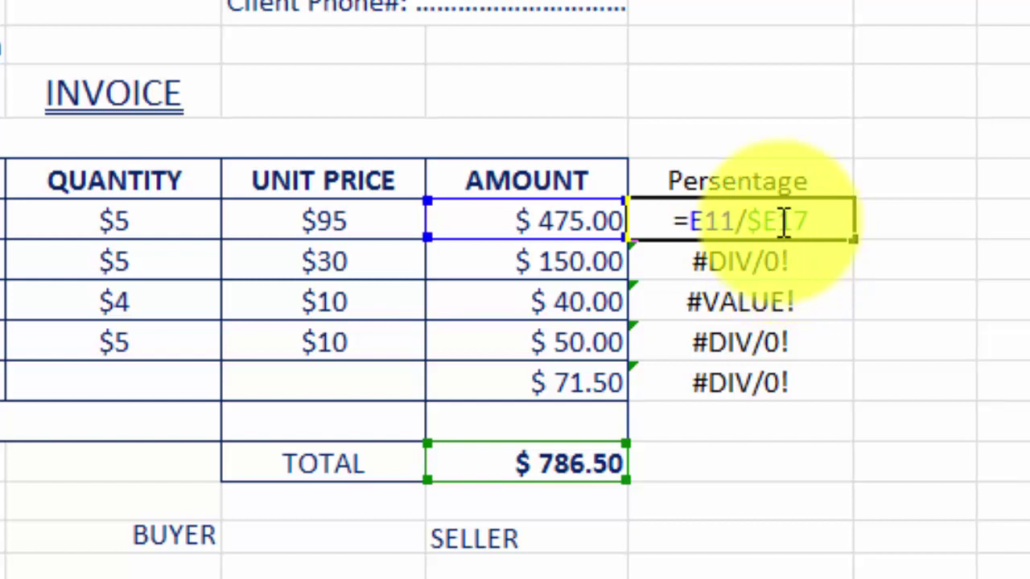
pyautogui.click(783, 223)
pyautogui.write('$')
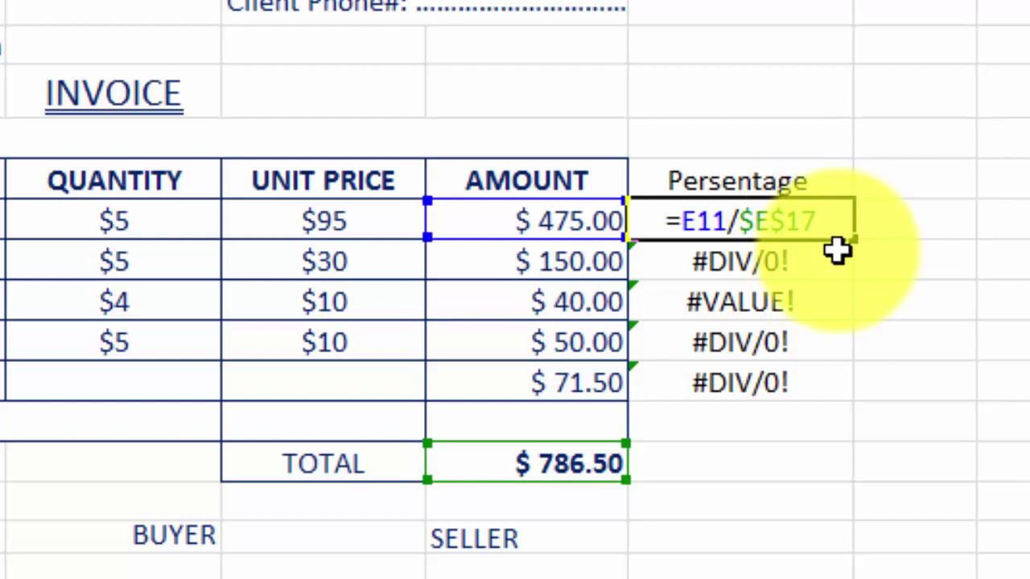
pyautogui.press('Return')
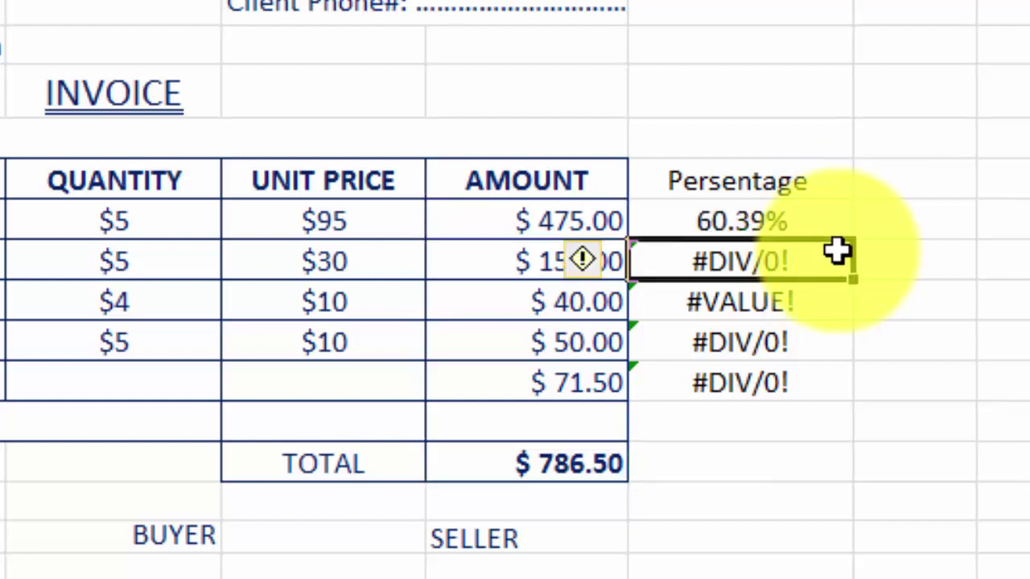
pyautogui.click(769, 225)
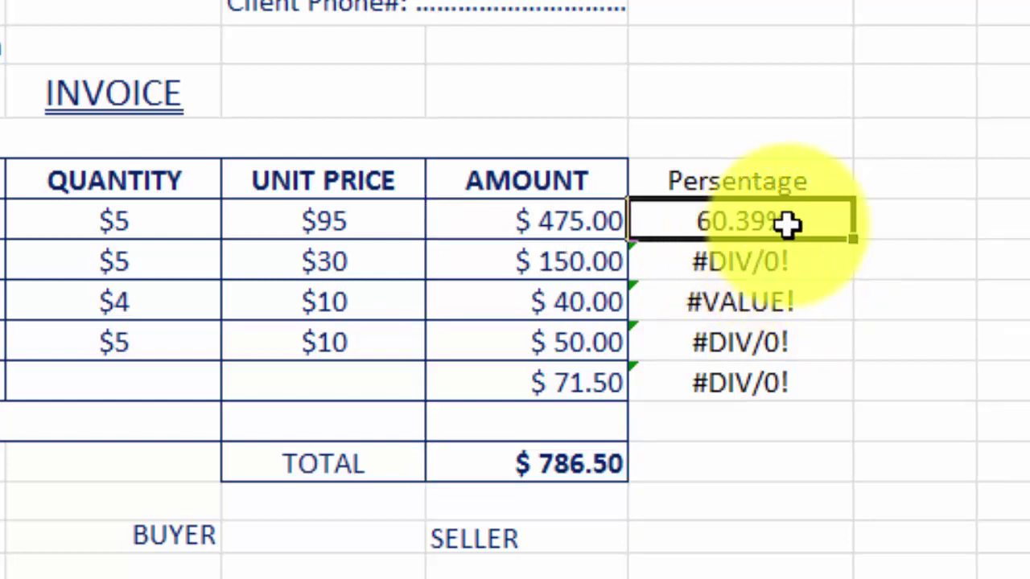
pyautogui.doubleClick(788, 223)
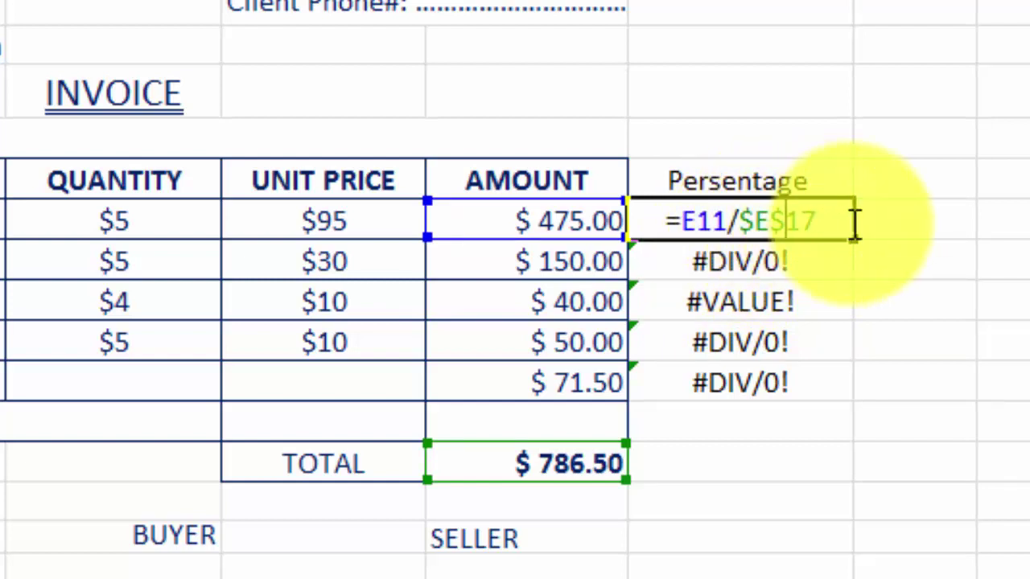
pyautogui.press('Return')
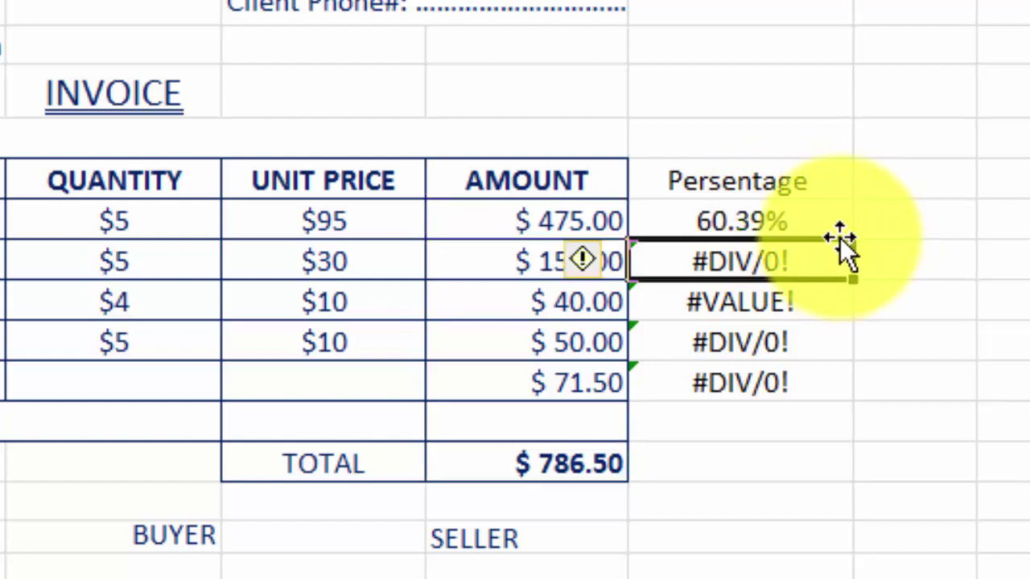
pyautogui.click(804, 223)
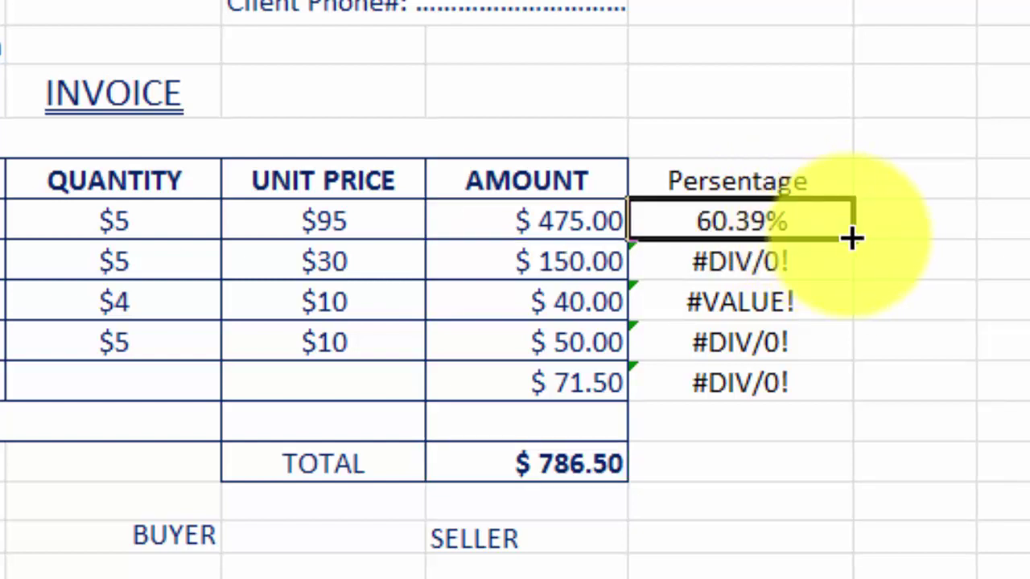
# - Copy =E11/$E$17 down F11:F15, giving shares of 60.39%, 19.07%, 5.09%, 6.36% and 9.09%
pyautogui.moveTo(852, 234); pyautogui.dragTo(851, 414)
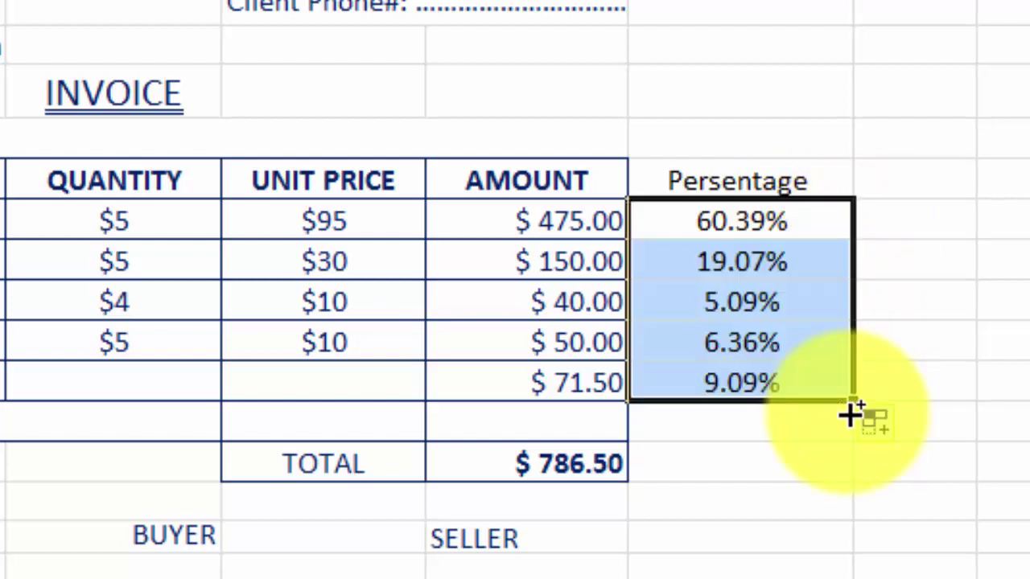
pyautogui.click(730, 431)
pyautogui.moveTo(727, 216); pyautogui.dragTo(737, 385)
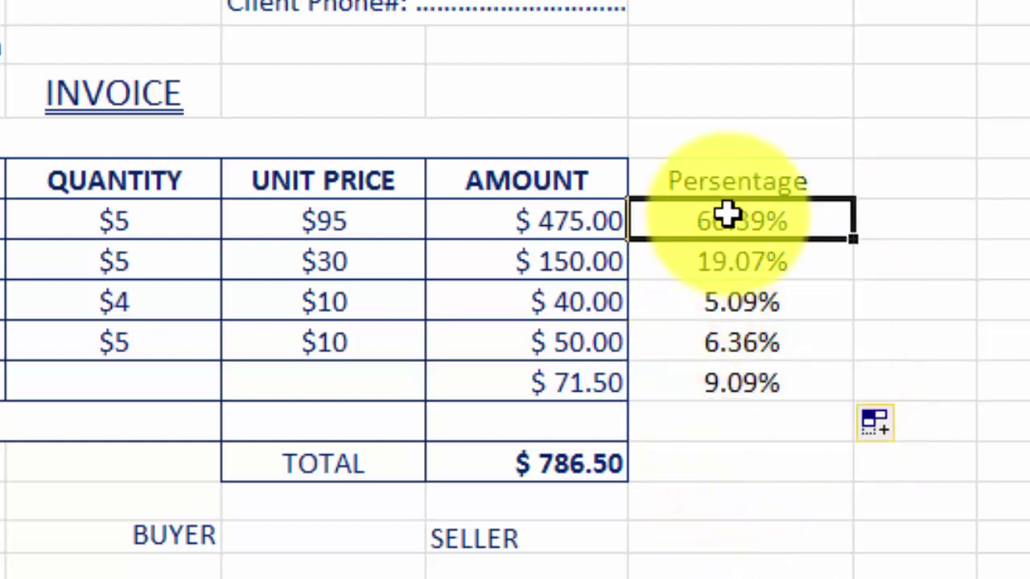
pyautogui.click(749, 424)
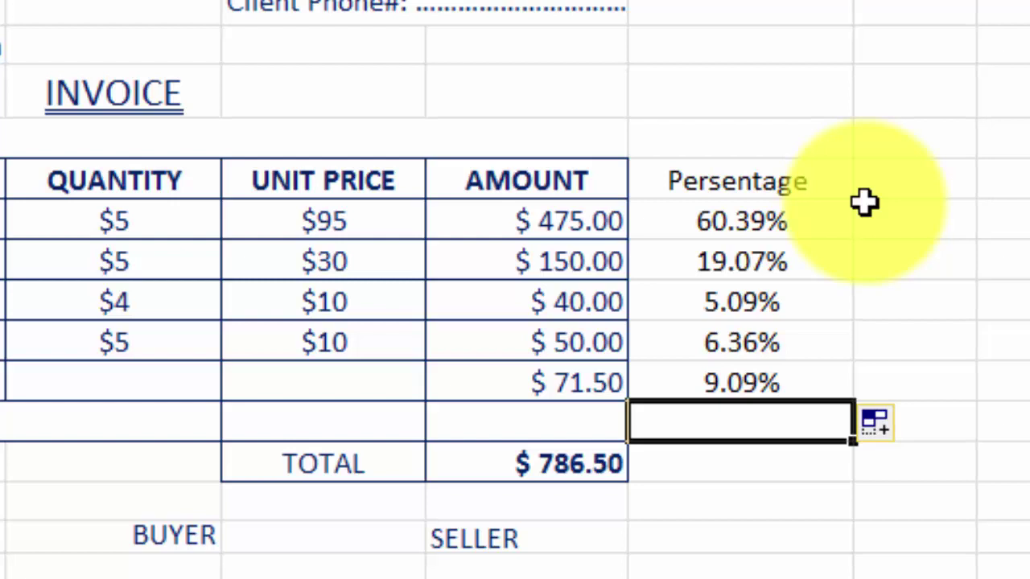
pyautogui.press('F10')
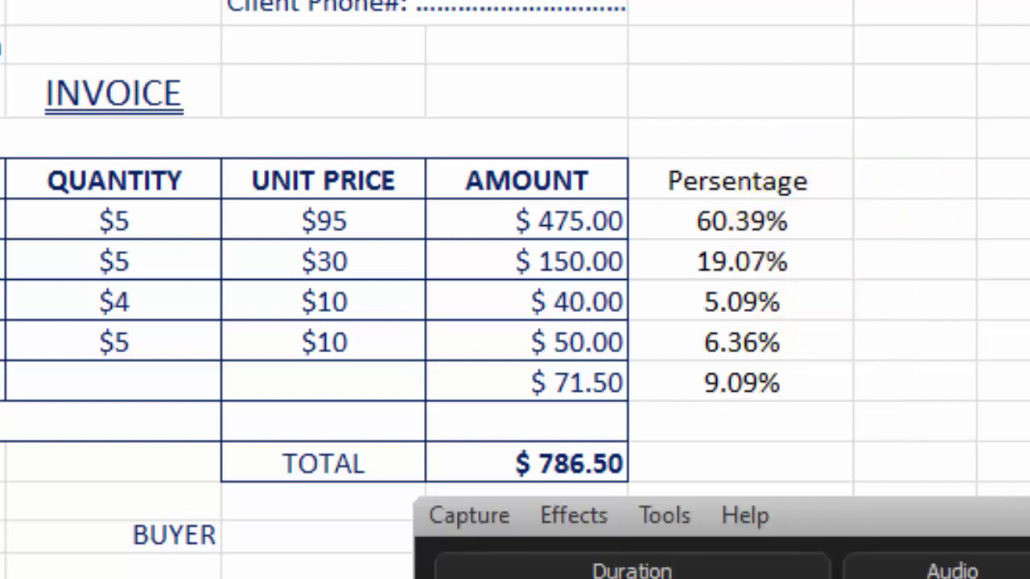